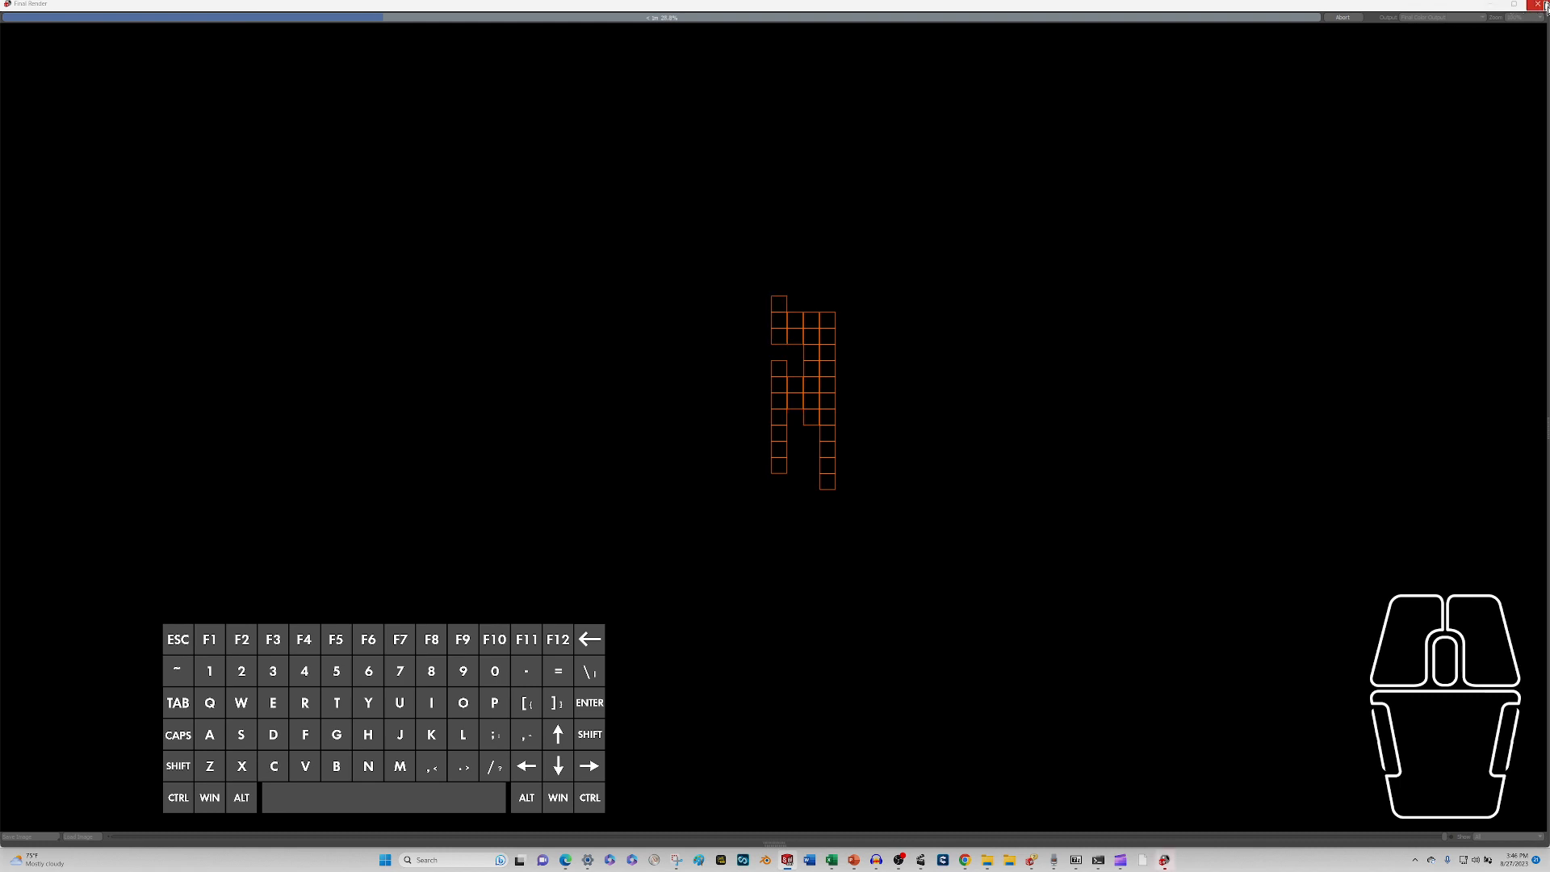
Abort the render in progress and confirm stopping it.
left_click(1342, 17)
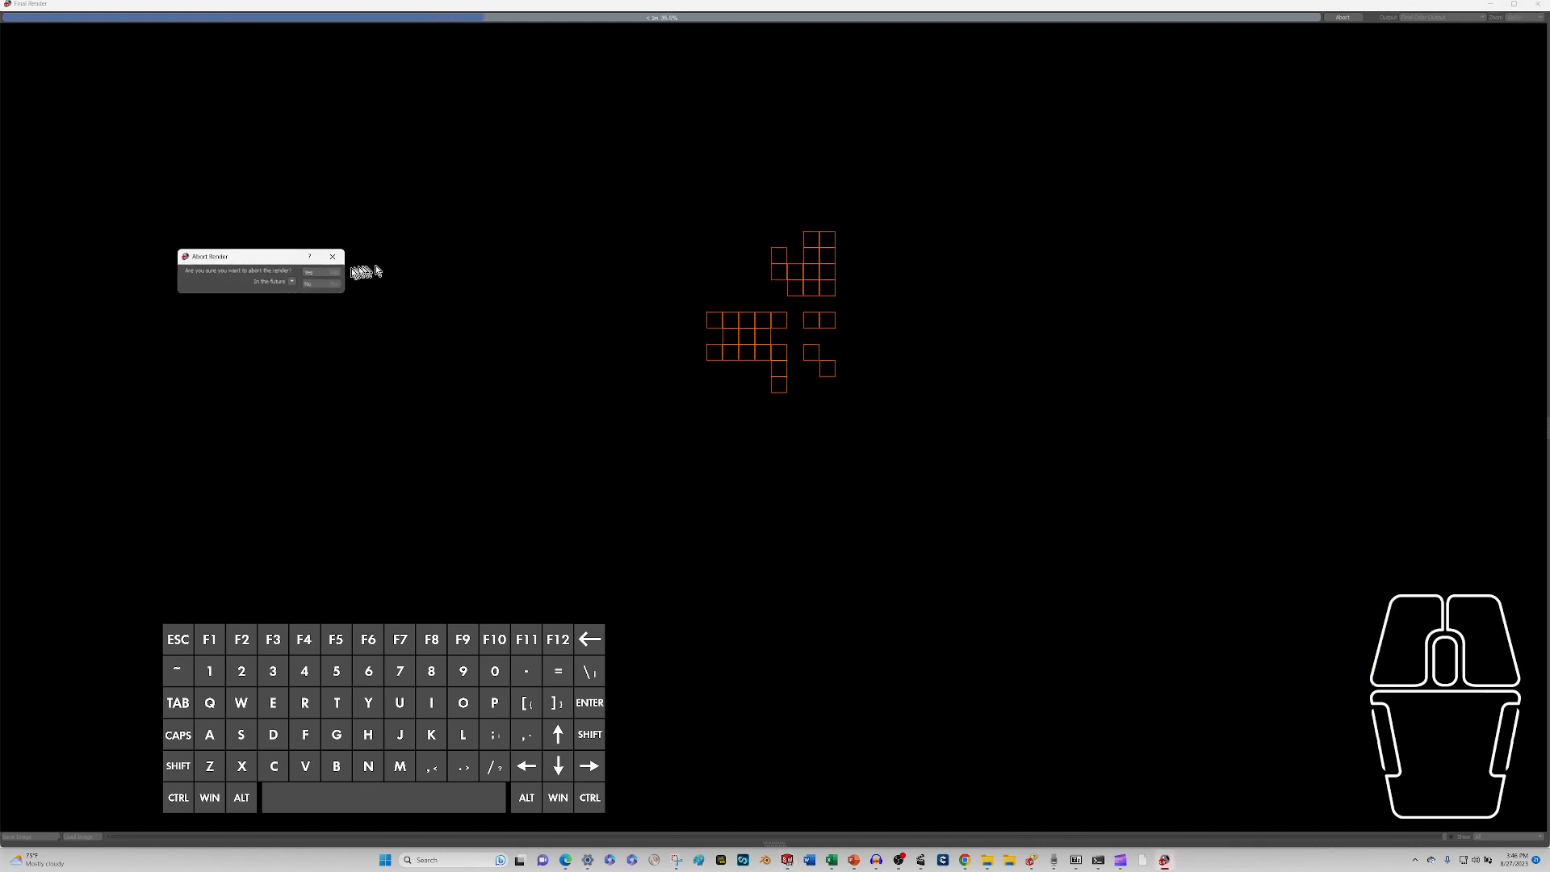
left_click(318, 272)
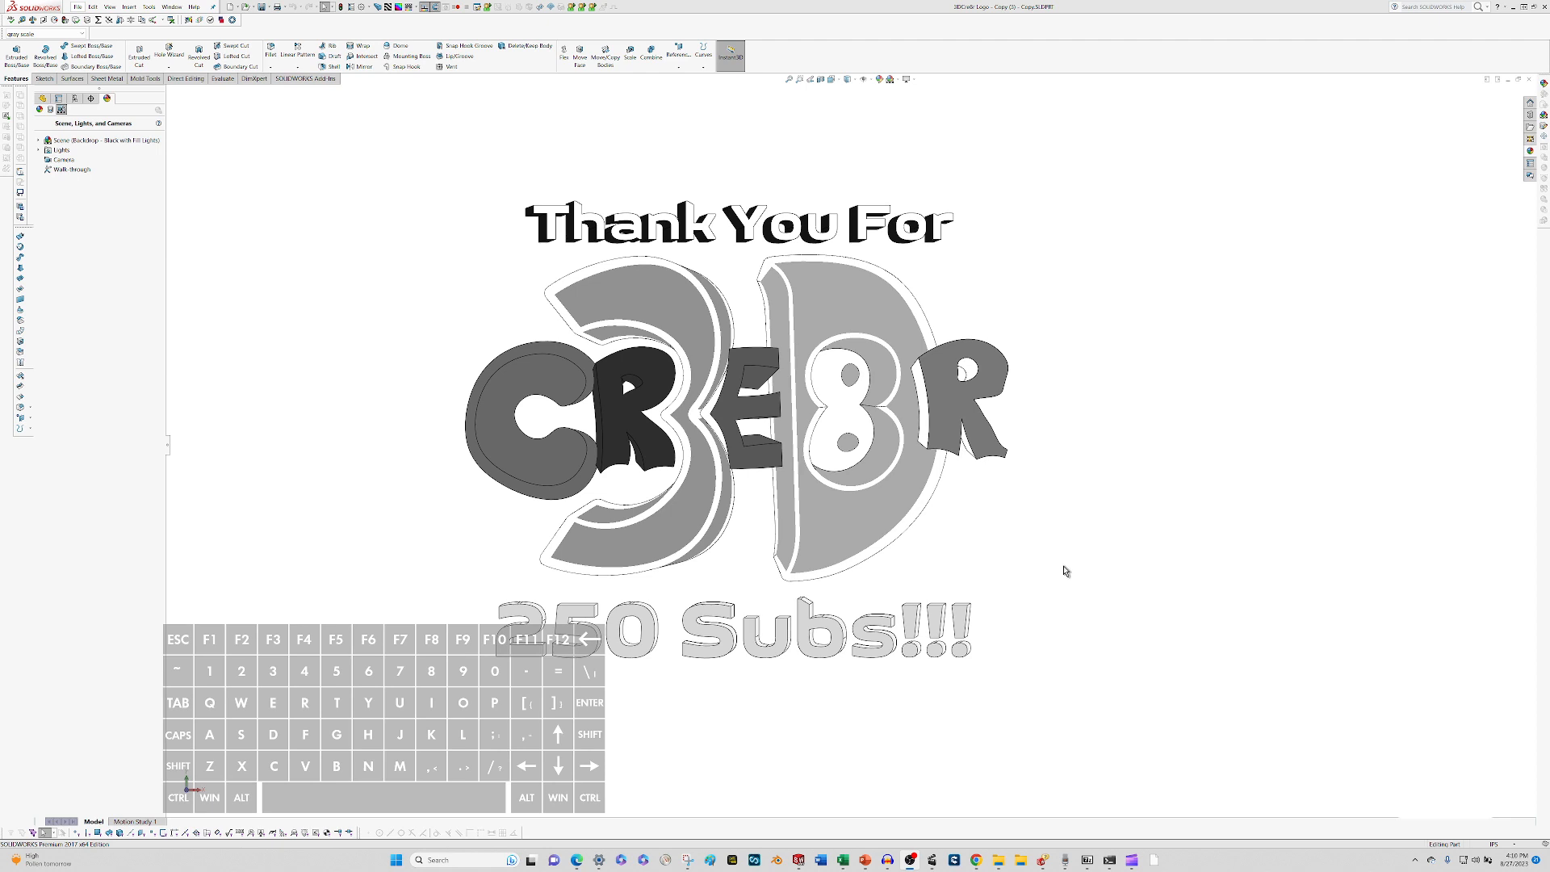
Bring up the logo part with the Soft Tent scene and examine its line display from several angles.
key("q")
left_click(428, 298)
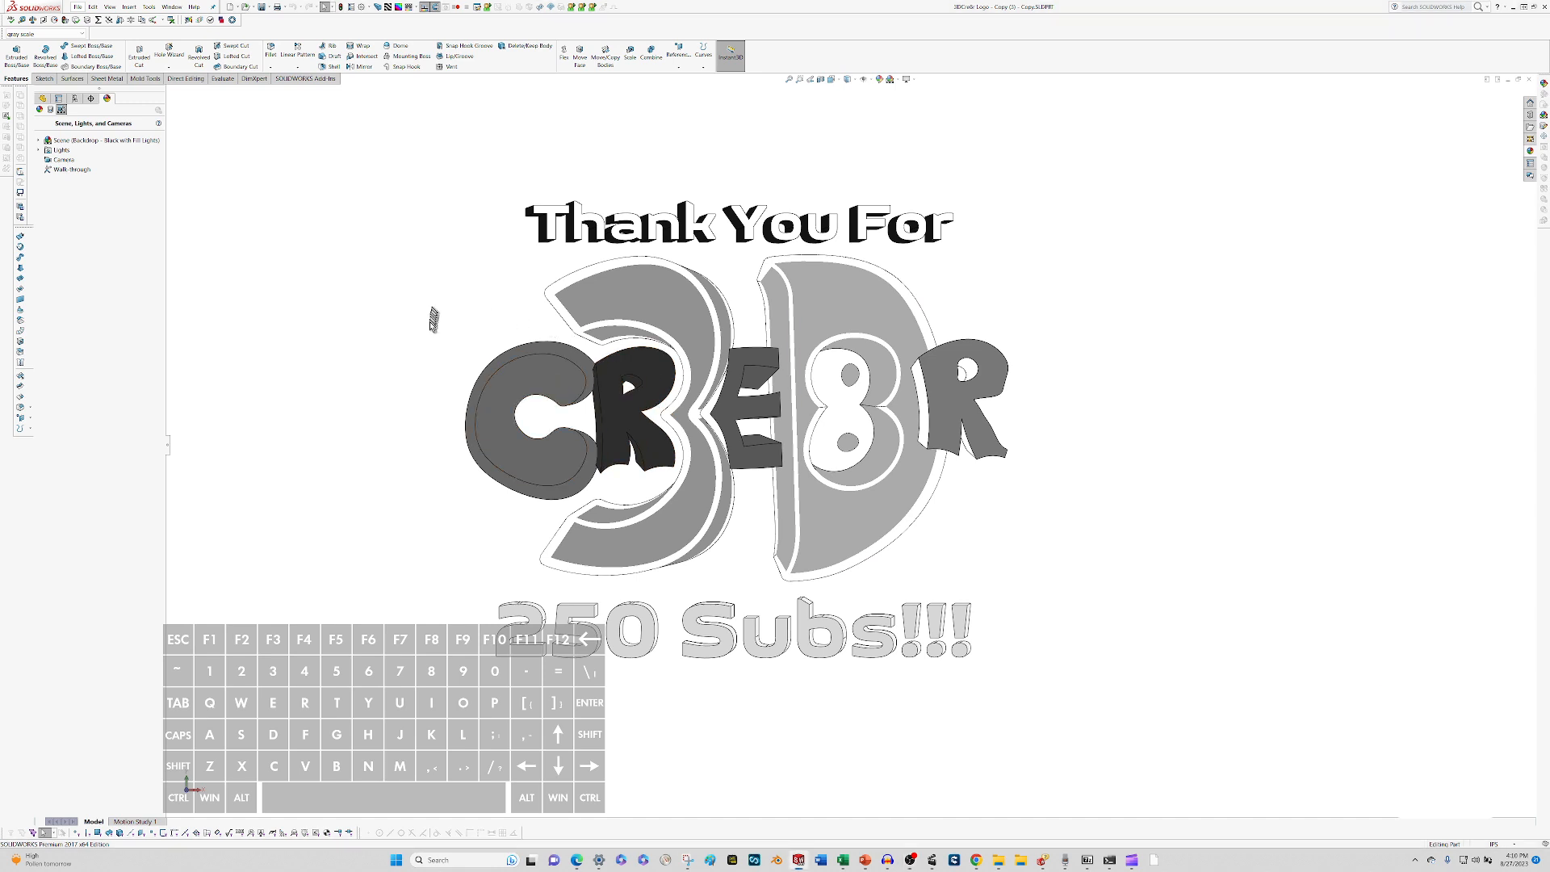
key("alt+q")
left_click(830, 431)
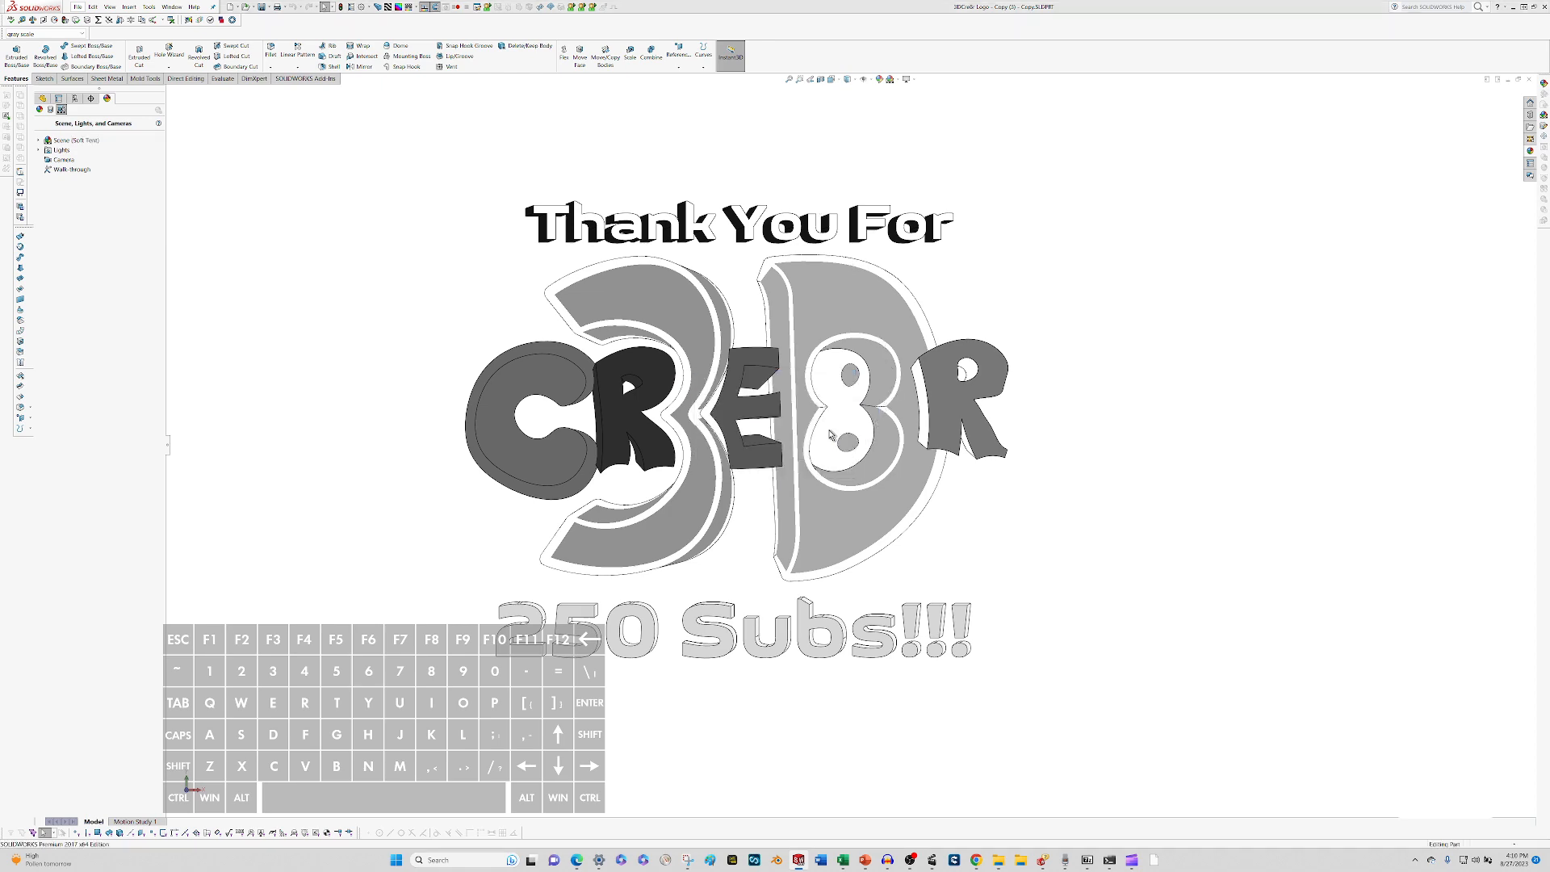
scroll(834, 435, "up", 2)
middle_click_drag(835, 436, 872, 331)
scroll(894, 448, "down", 2)
scroll(872, 364, "up", 2)
scroll(871, 329, "down", 4)
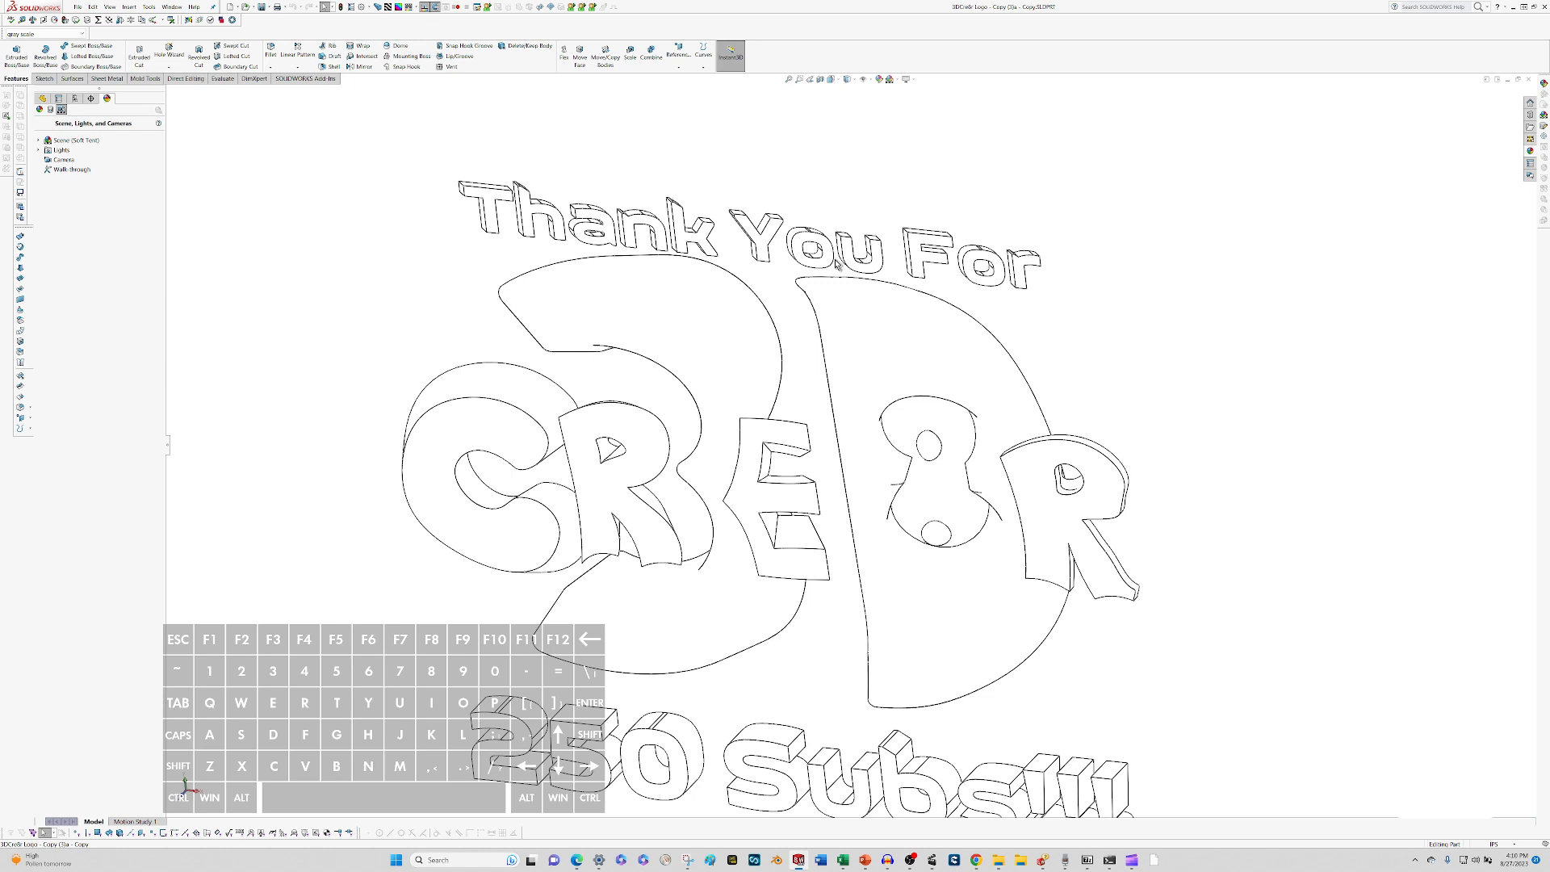
scroll(837, 260, "up", 4)
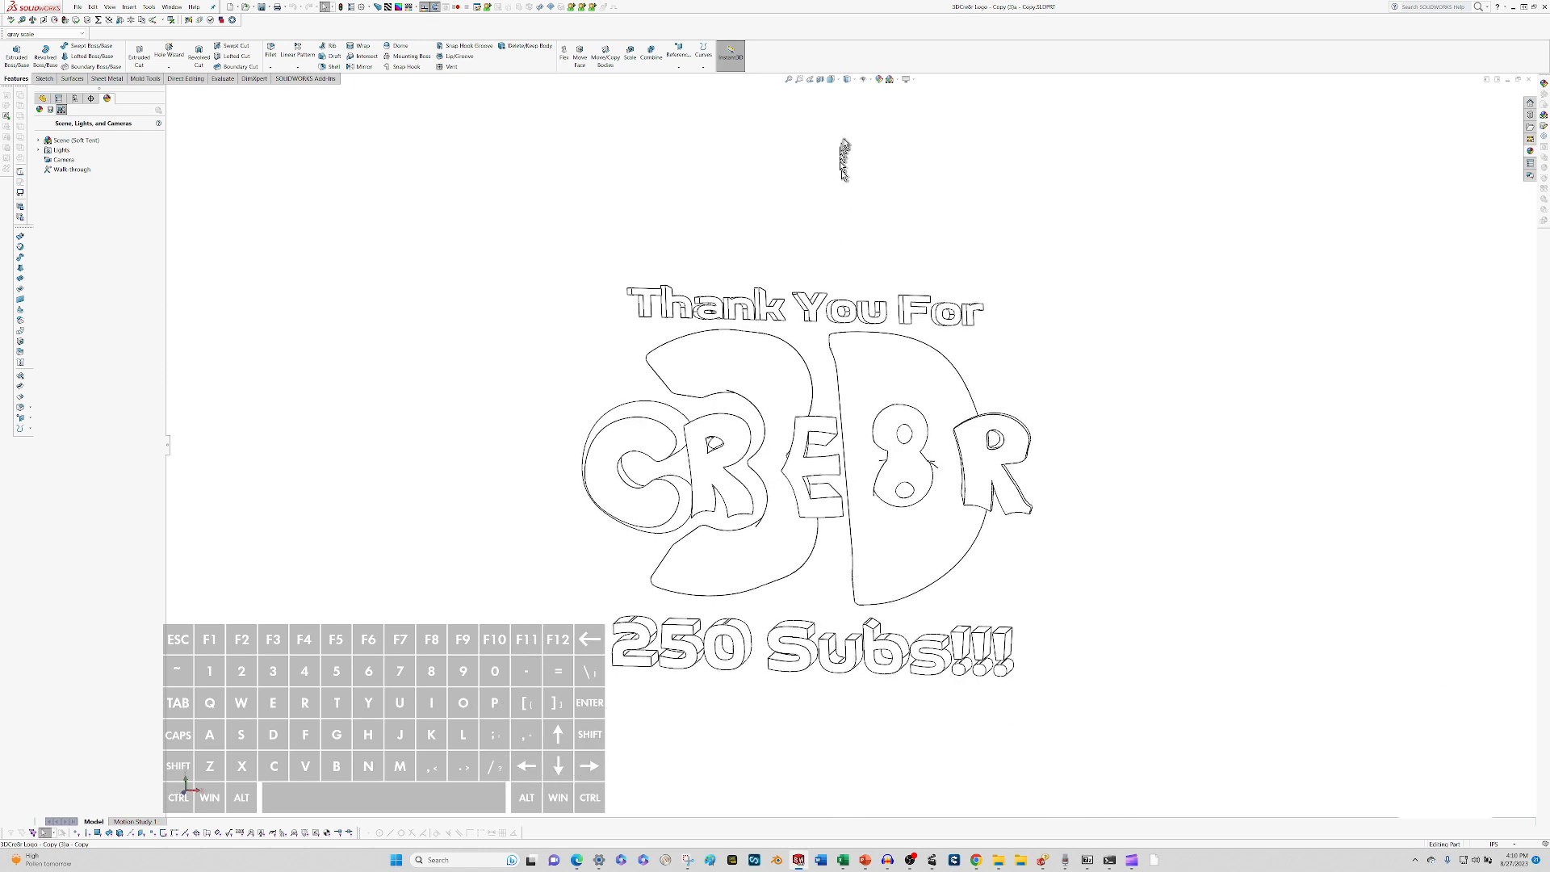
Apply the Urban 5 Background scene to the logo part.
left_click(890, 80)
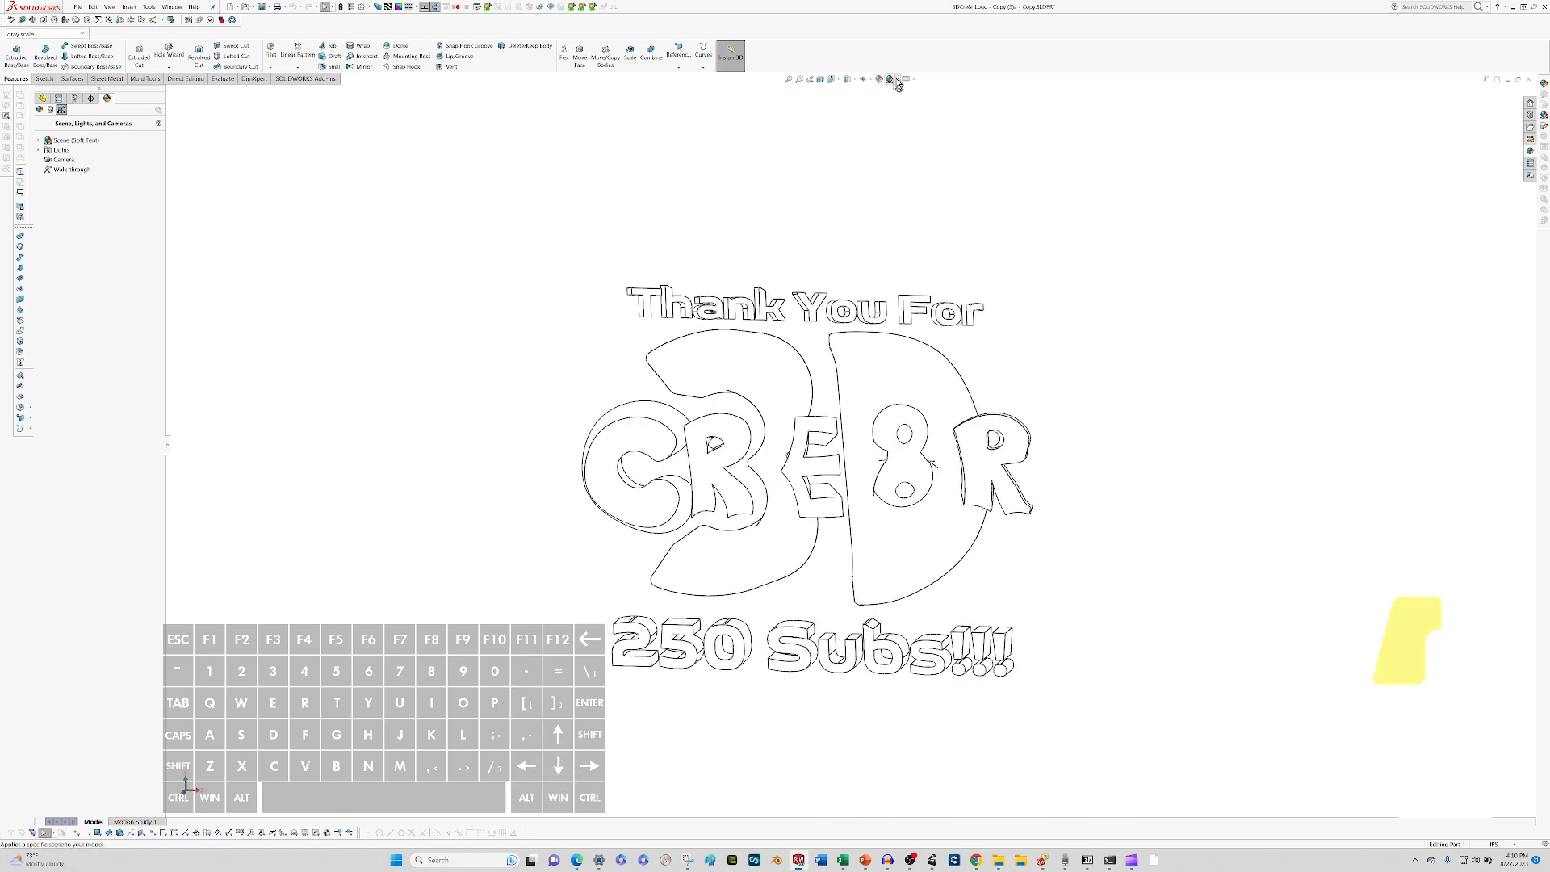
left_click(918, 152)
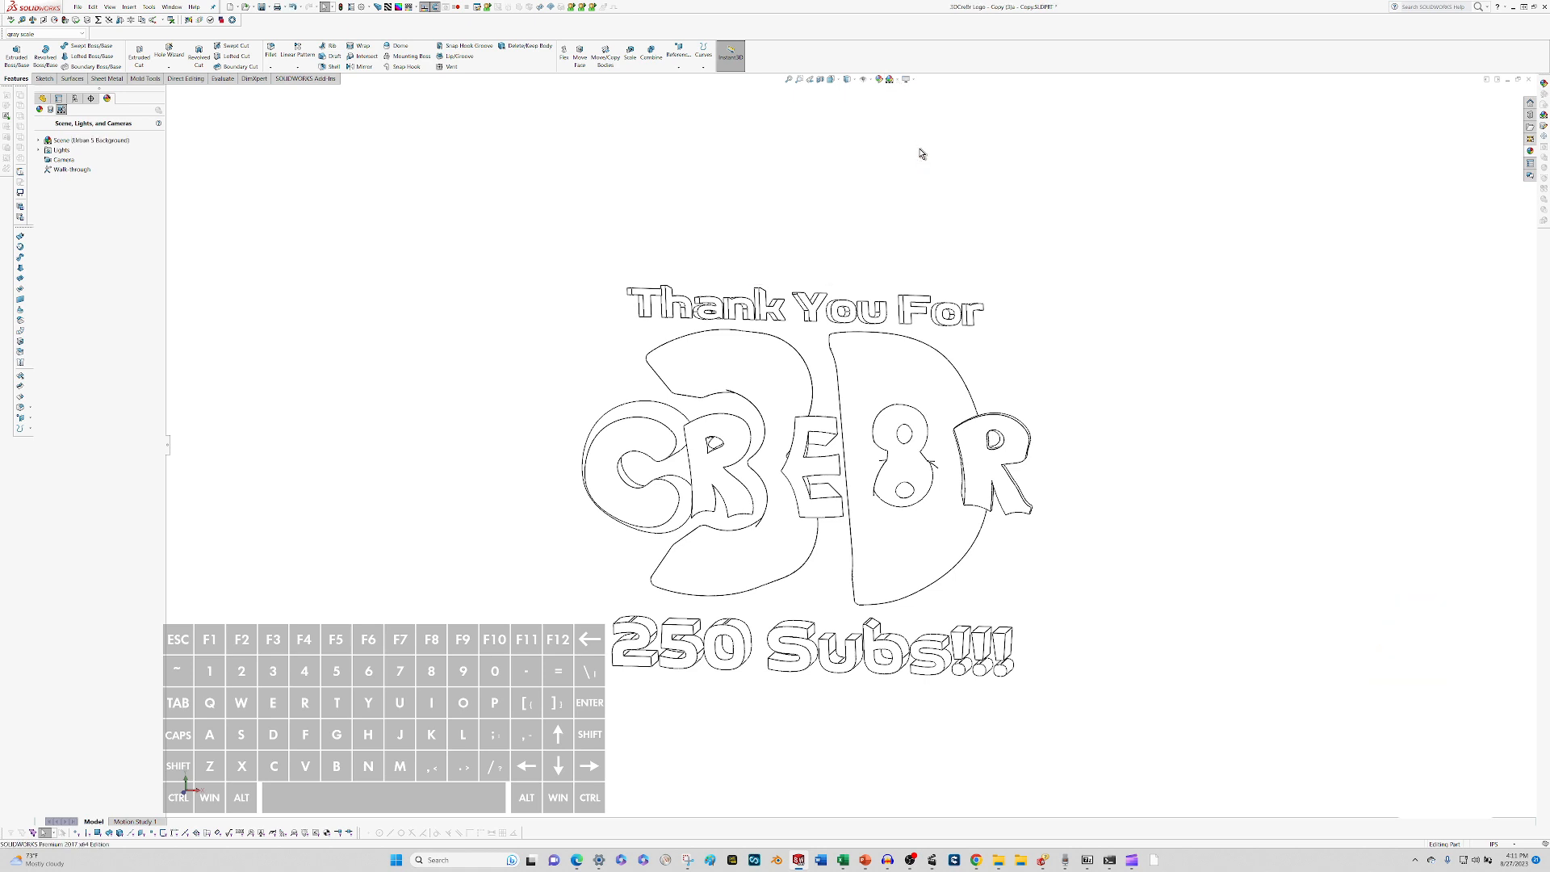
middle_click_drag(920, 154, 895, 425)
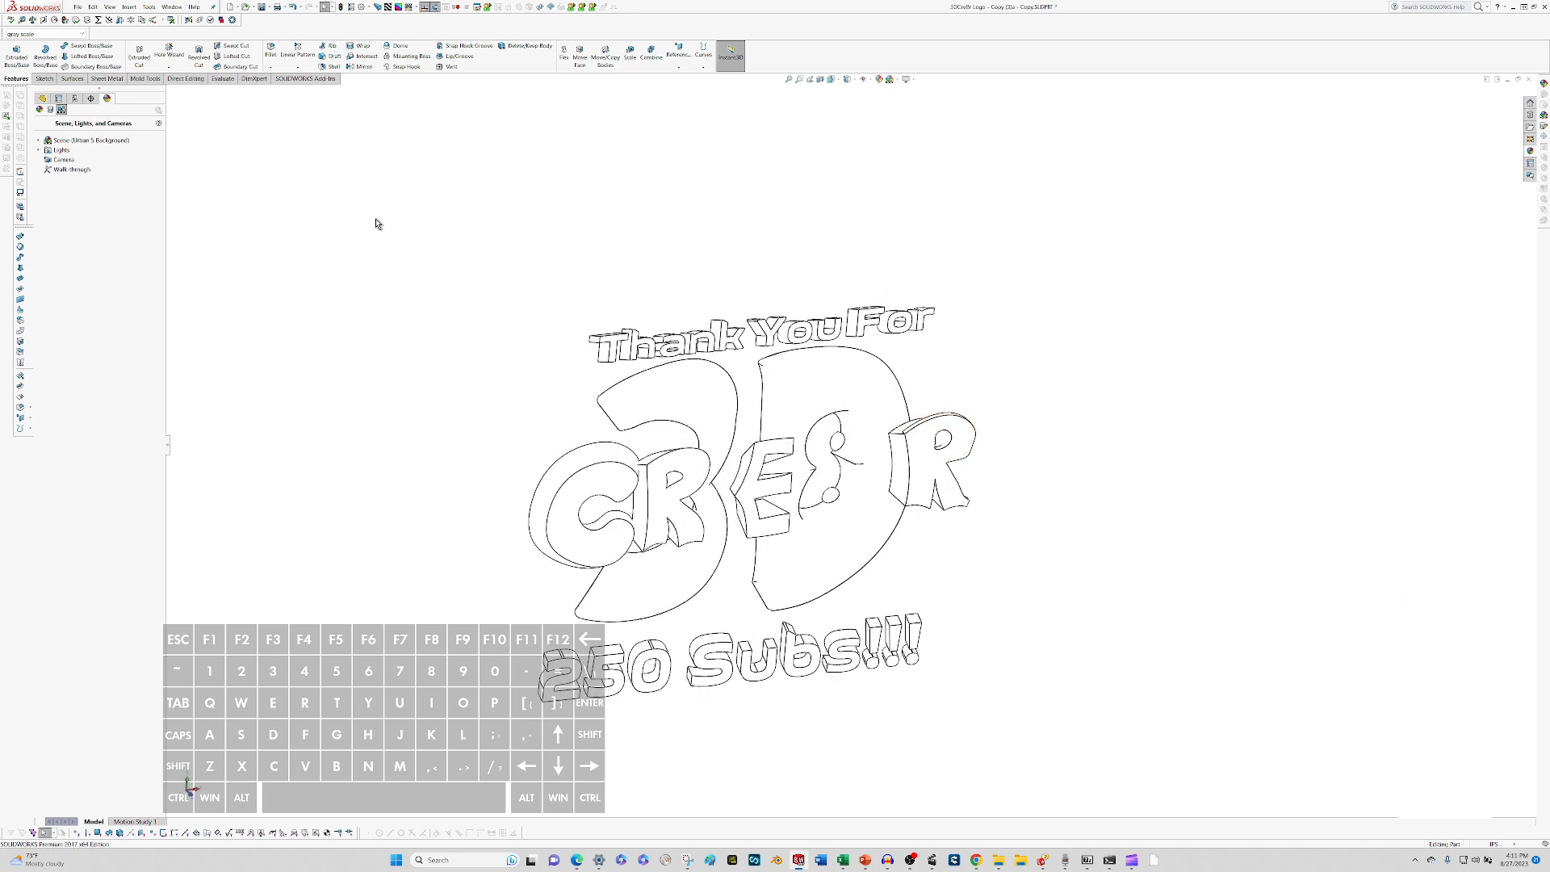
Set the background appearance in the system color options to Plain, using the viewport background color.
key("alt")
key("t")
key("p")
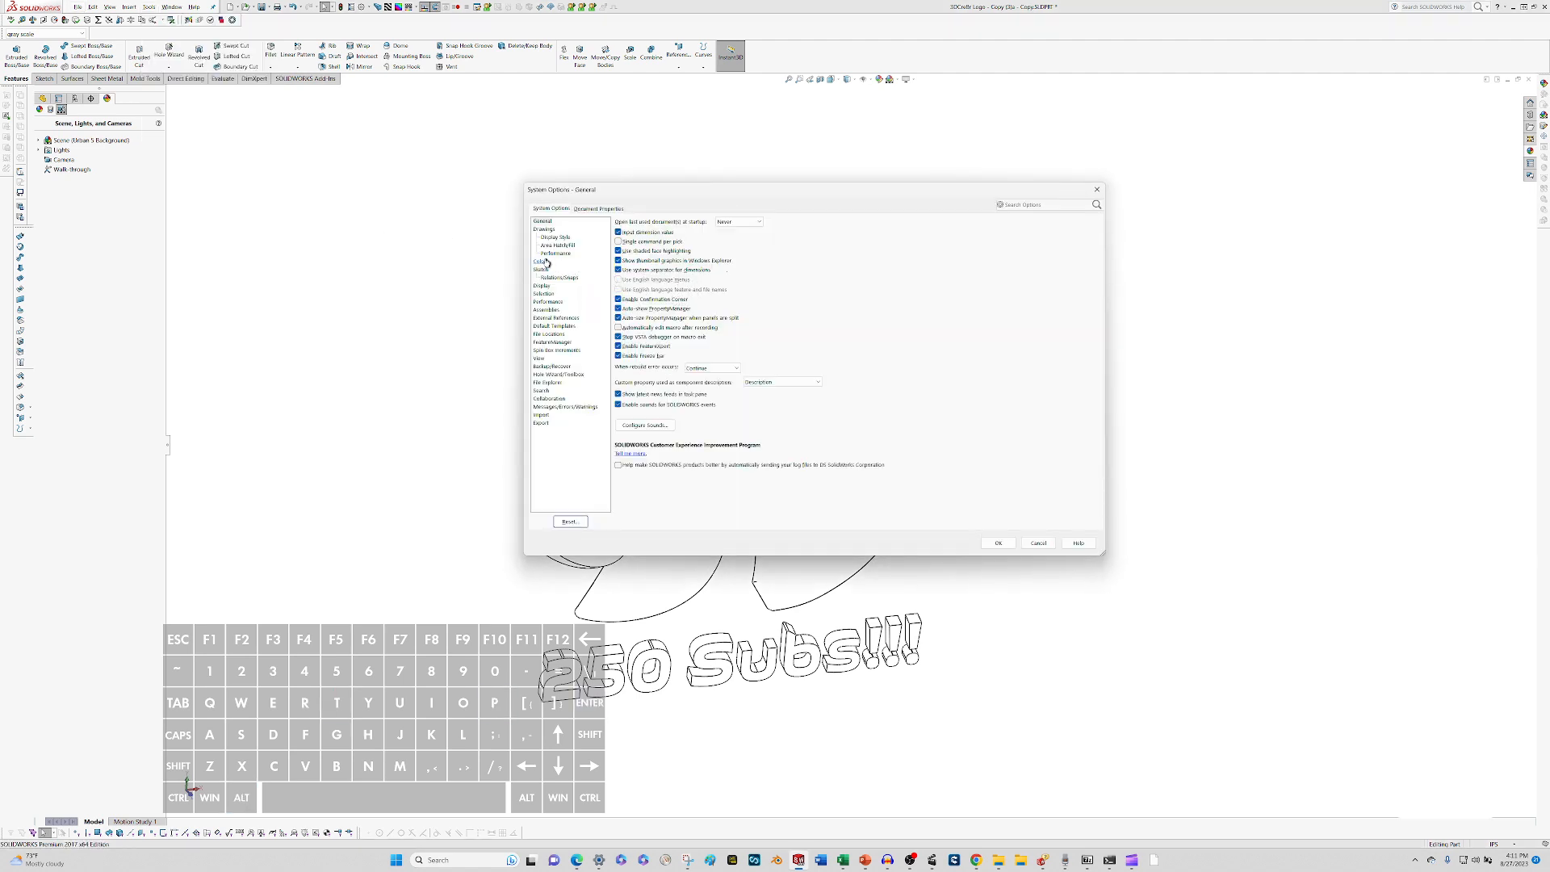
left_click(544, 261)
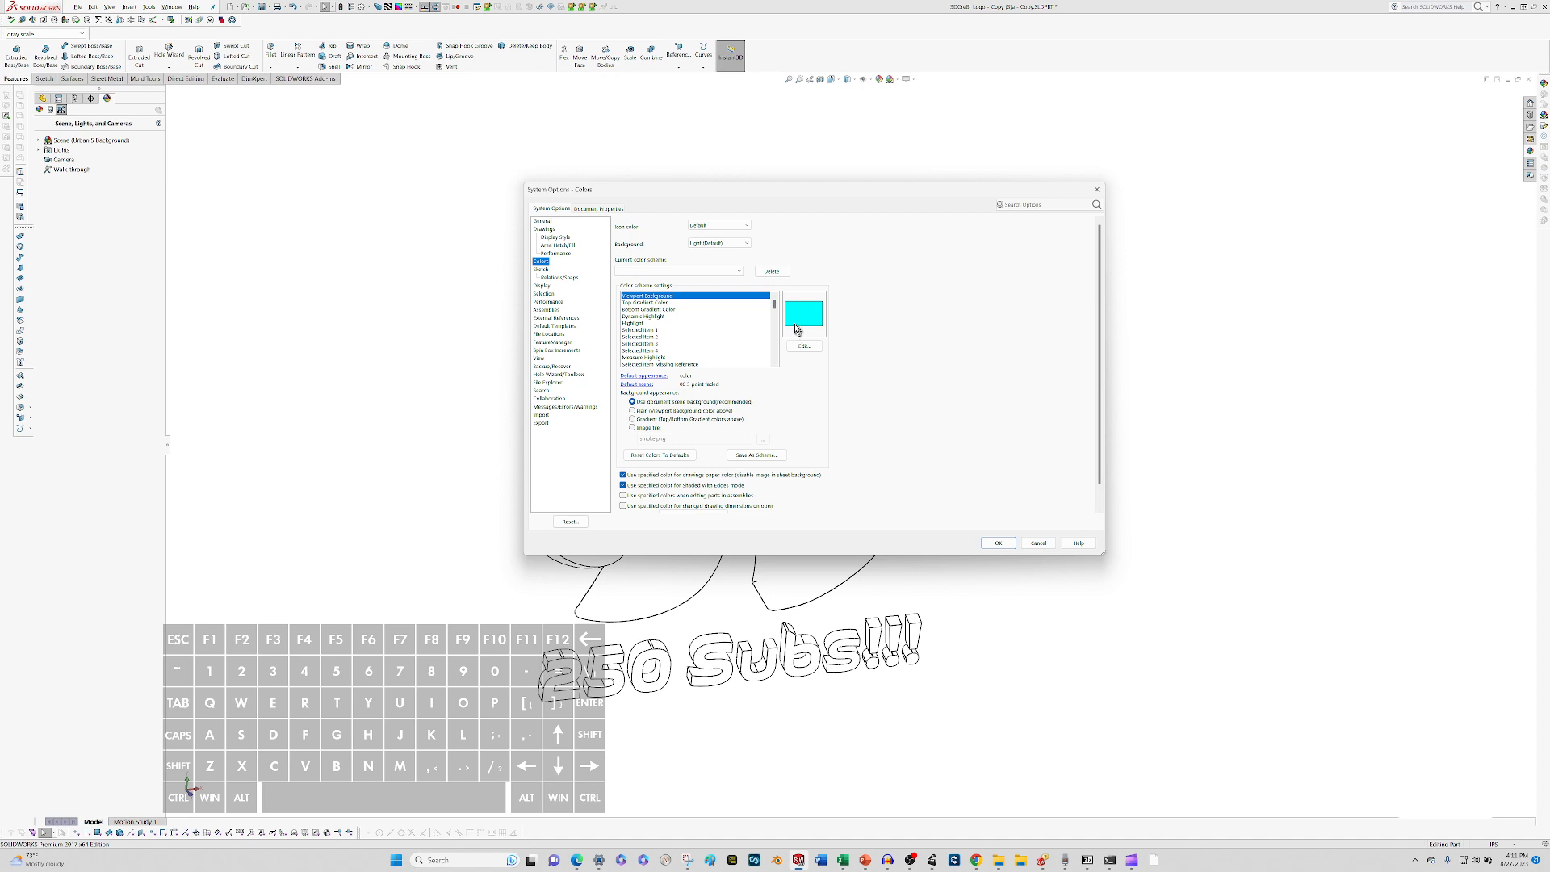
left_click(655, 411)
left_click(999, 542)
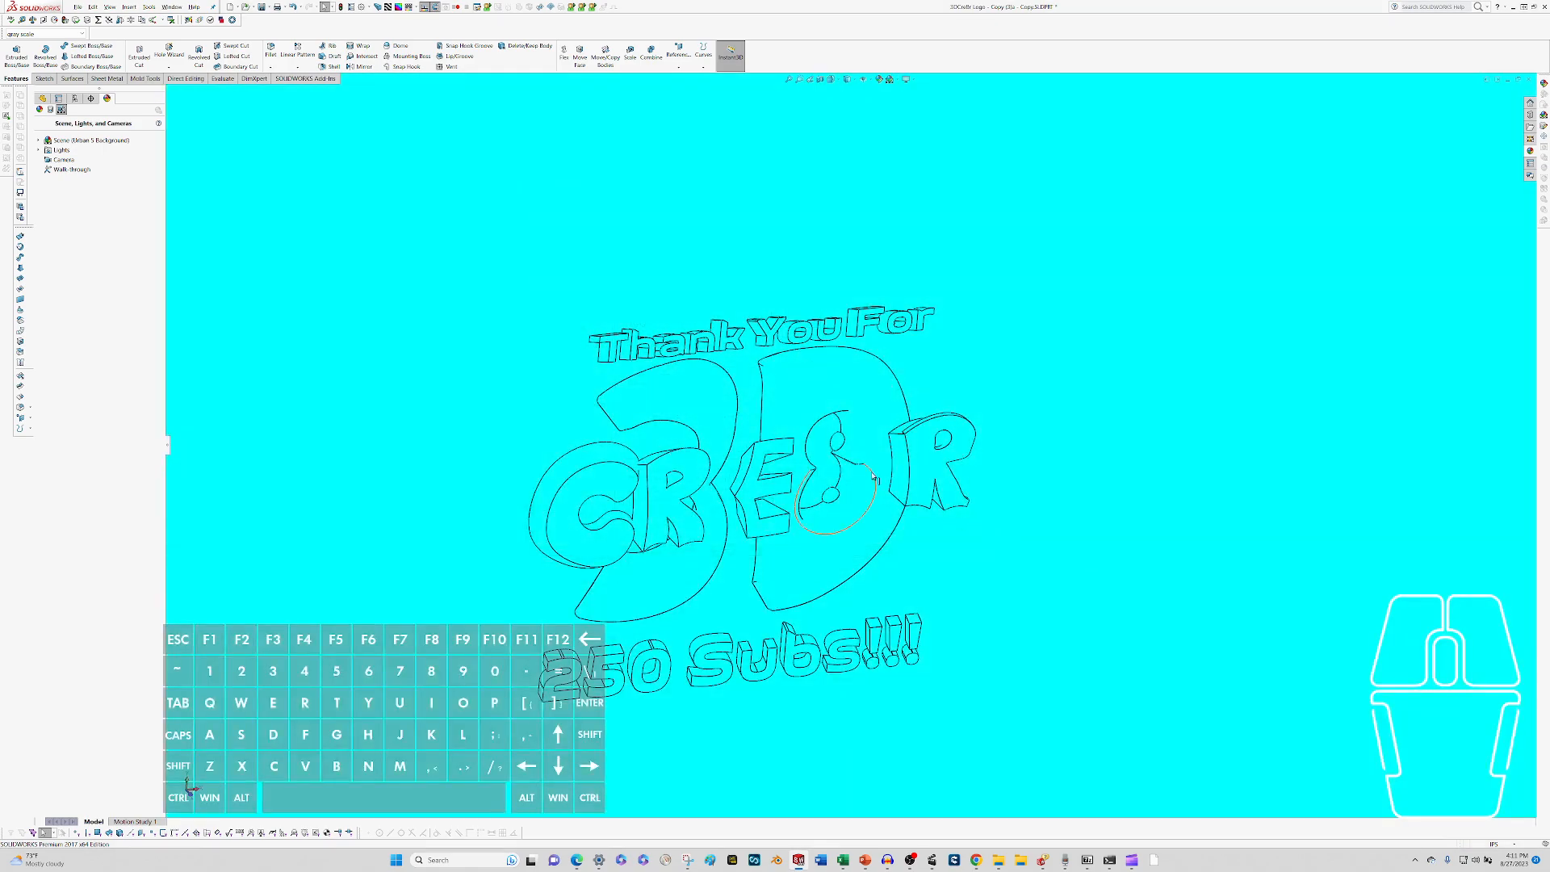
Delete the Urban 5 Background scene from the part.
middle_click_drag(873, 477, 805, 390)
scroll(807, 408, "up", 3)
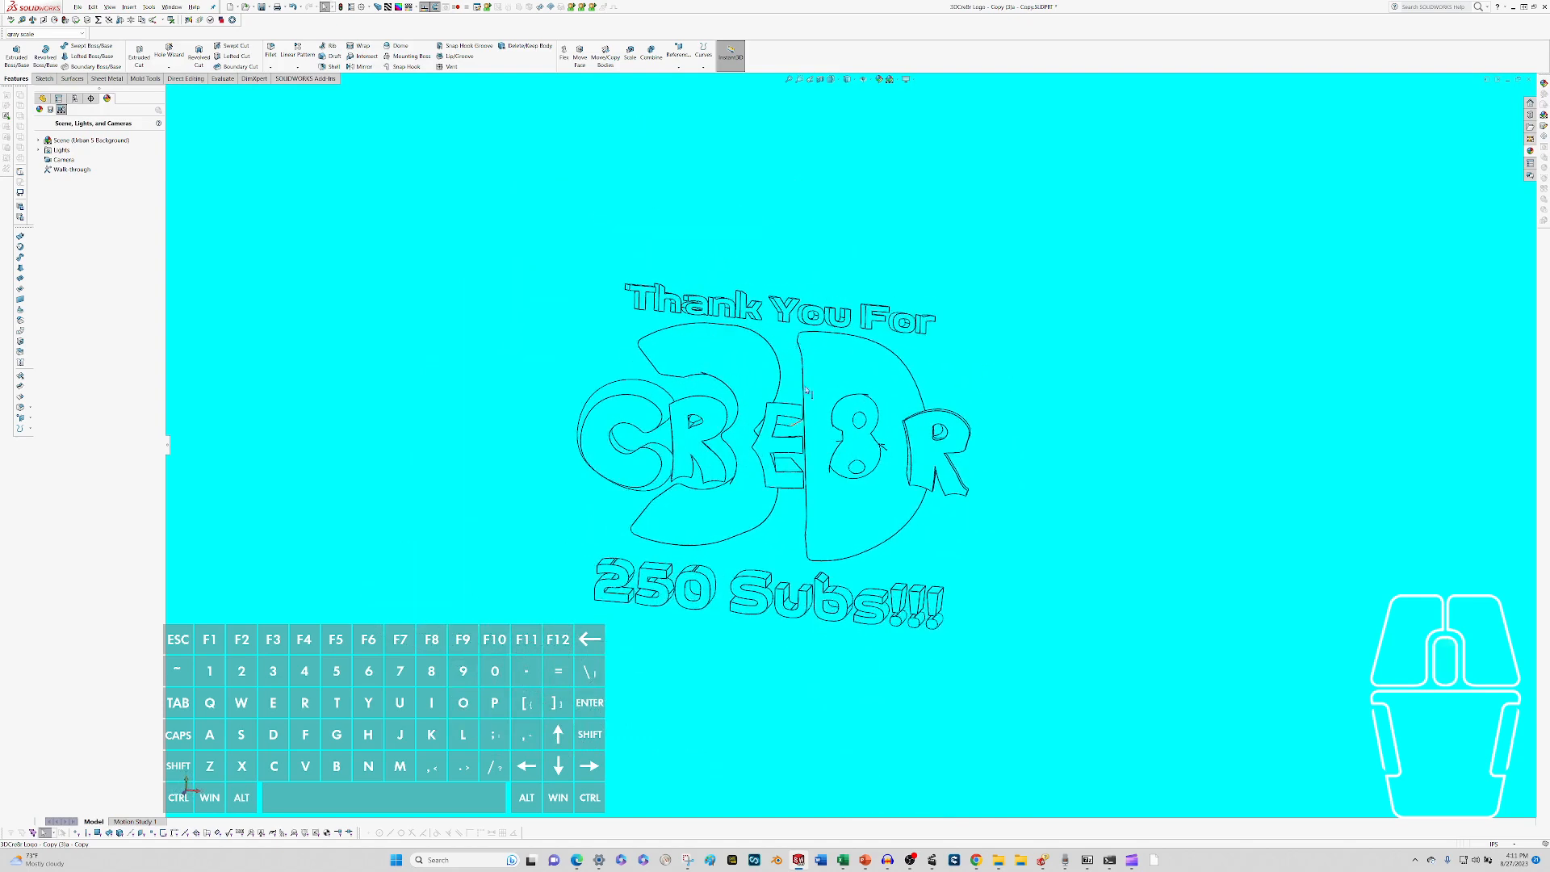
middle_click_drag(622, 347, 620, 355)
right_click(88, 142)
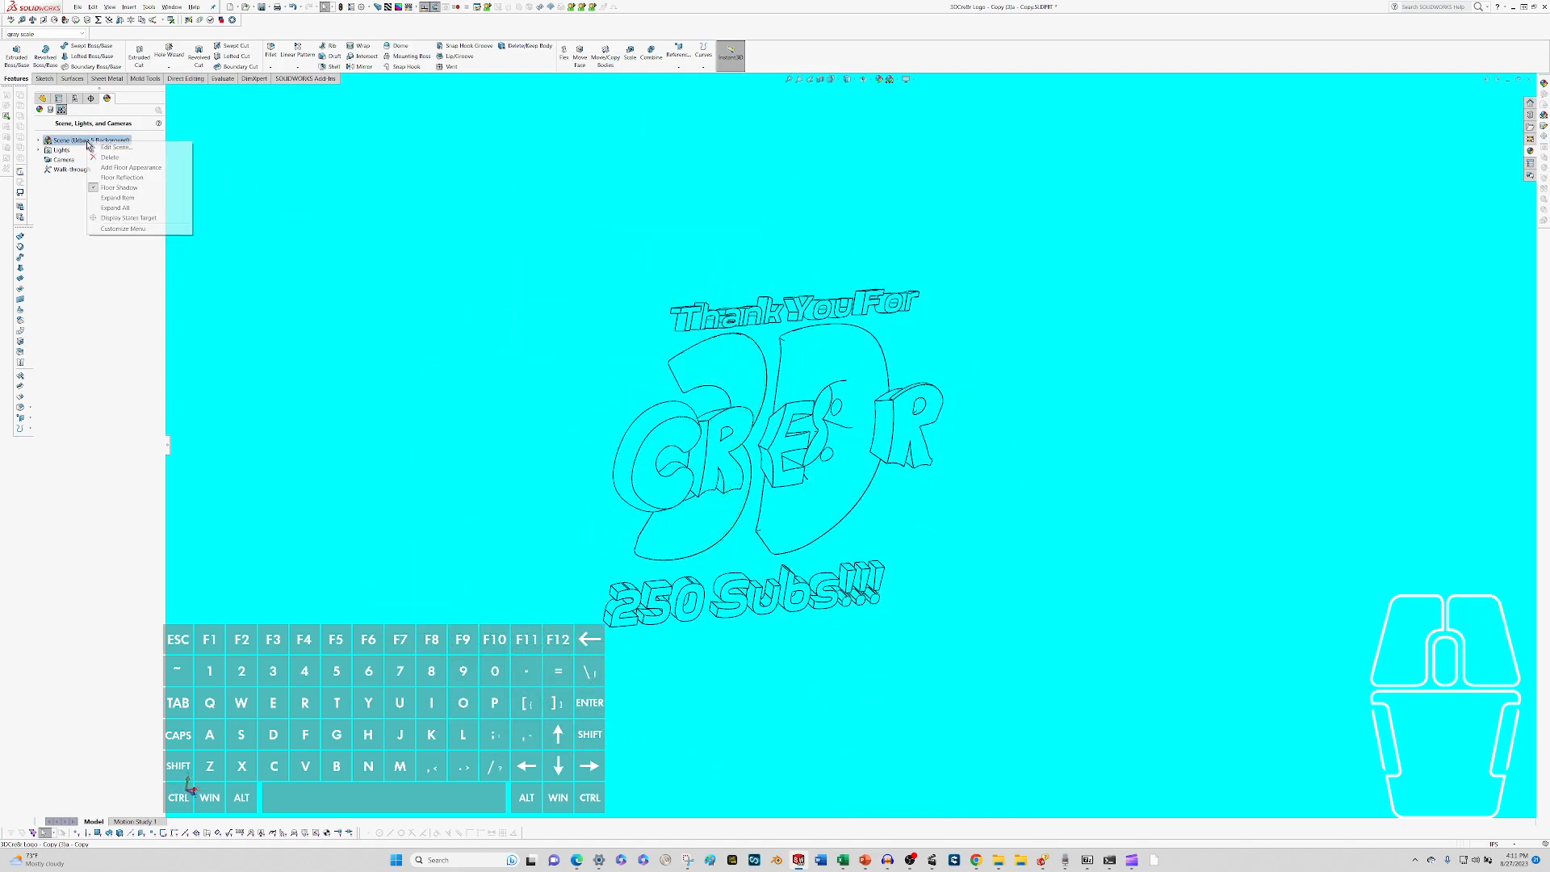
left_click(102, 156)
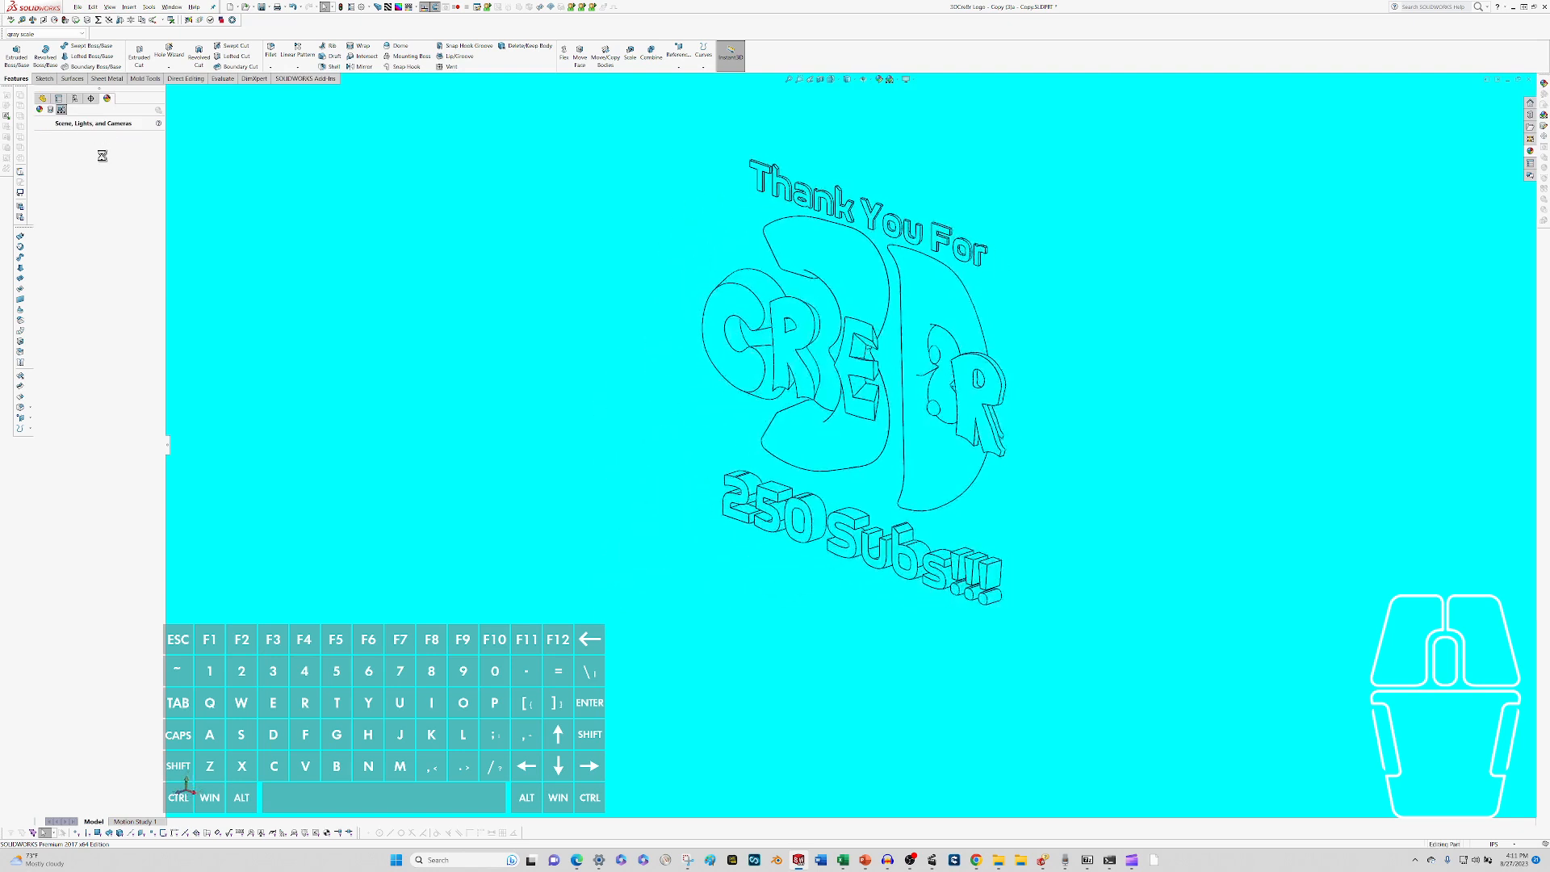
left_click(402, 194)
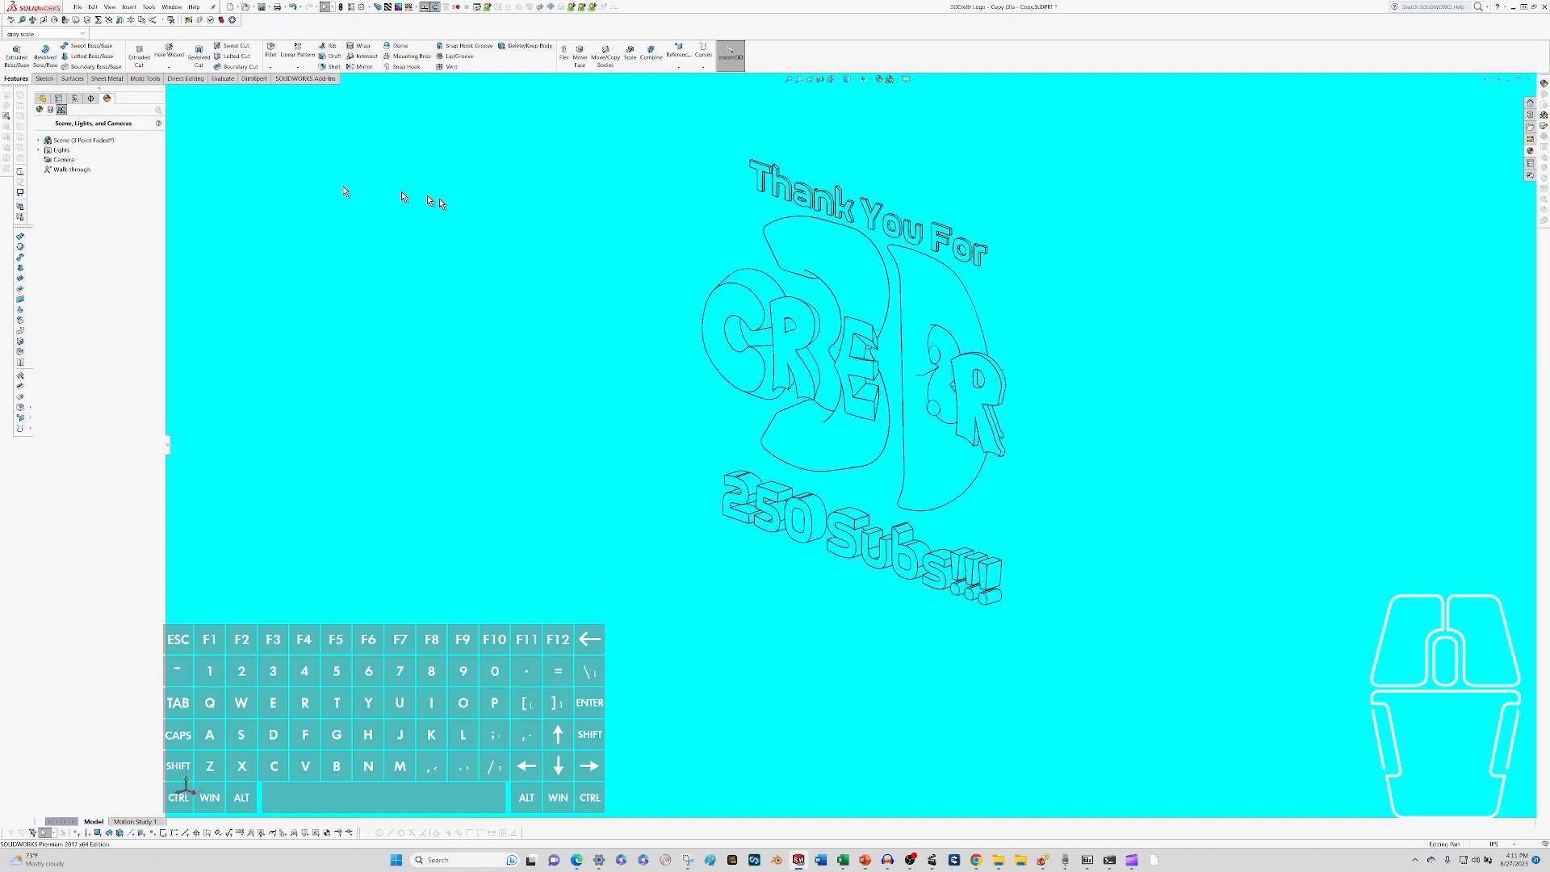
Edit all lights, adjusting the ambient light level, and accept the light settings.
right_click(44, 150)
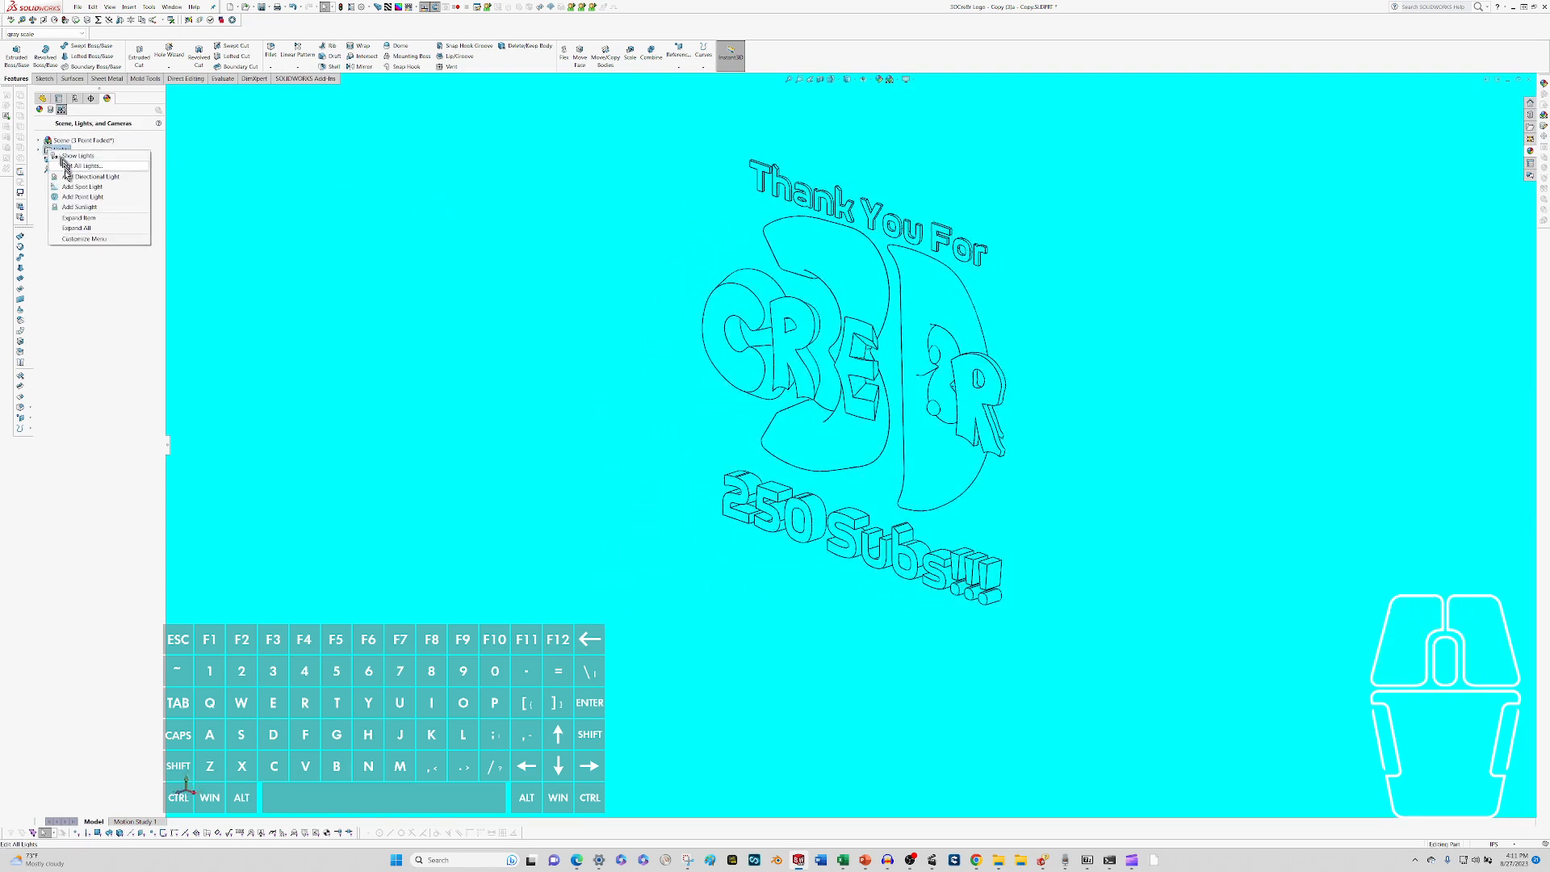
left_click(67, 177)
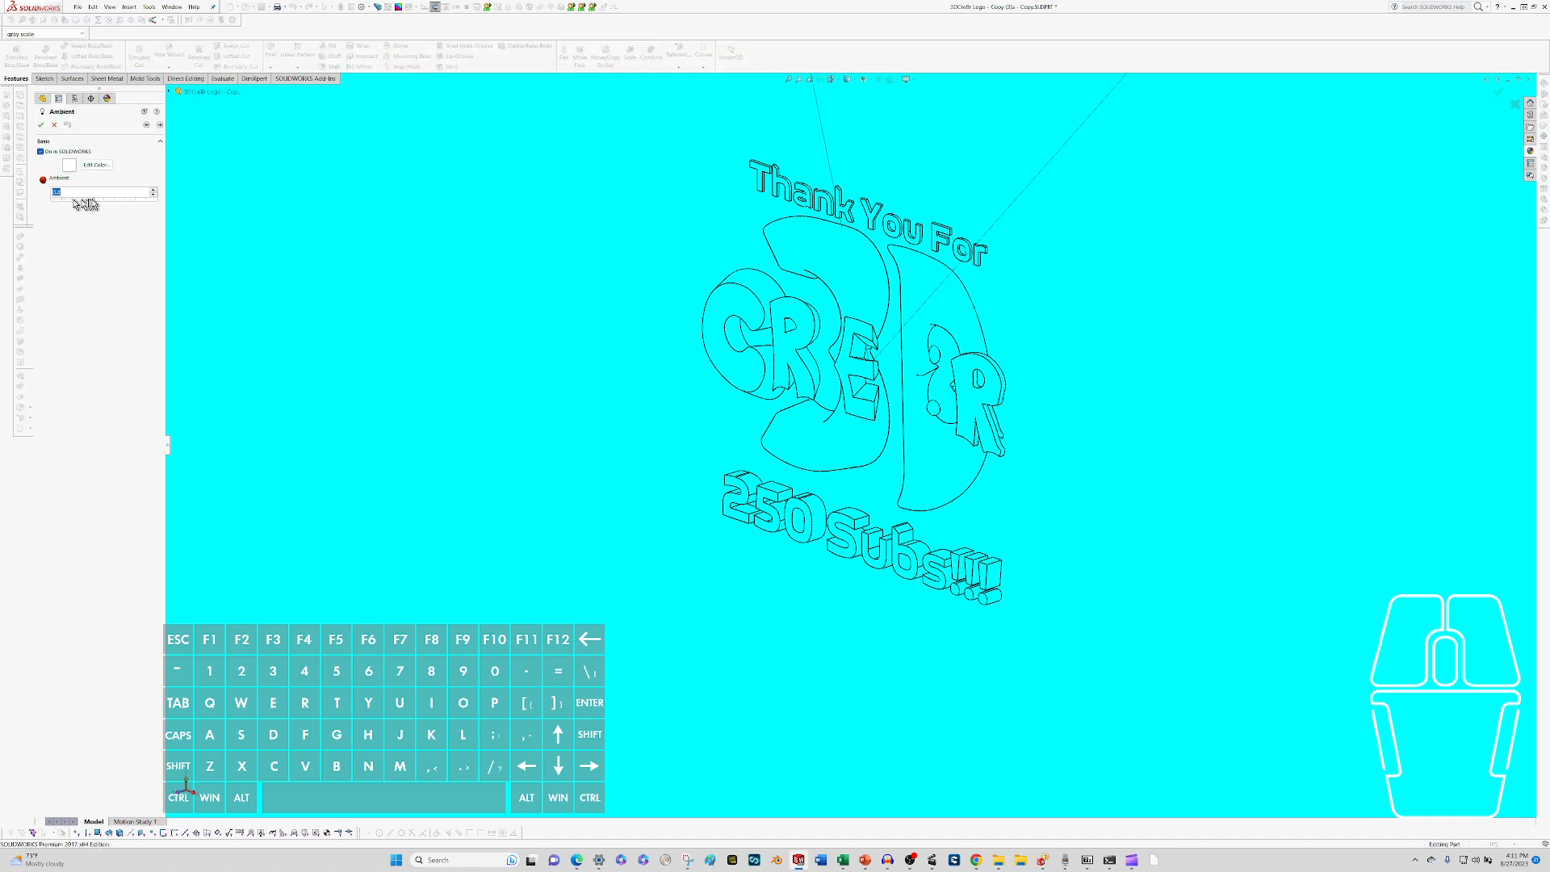
left_click_drag(94, 204, 133, 208)
left_click(41, 124)
scroll(418, 231, "up", 2)
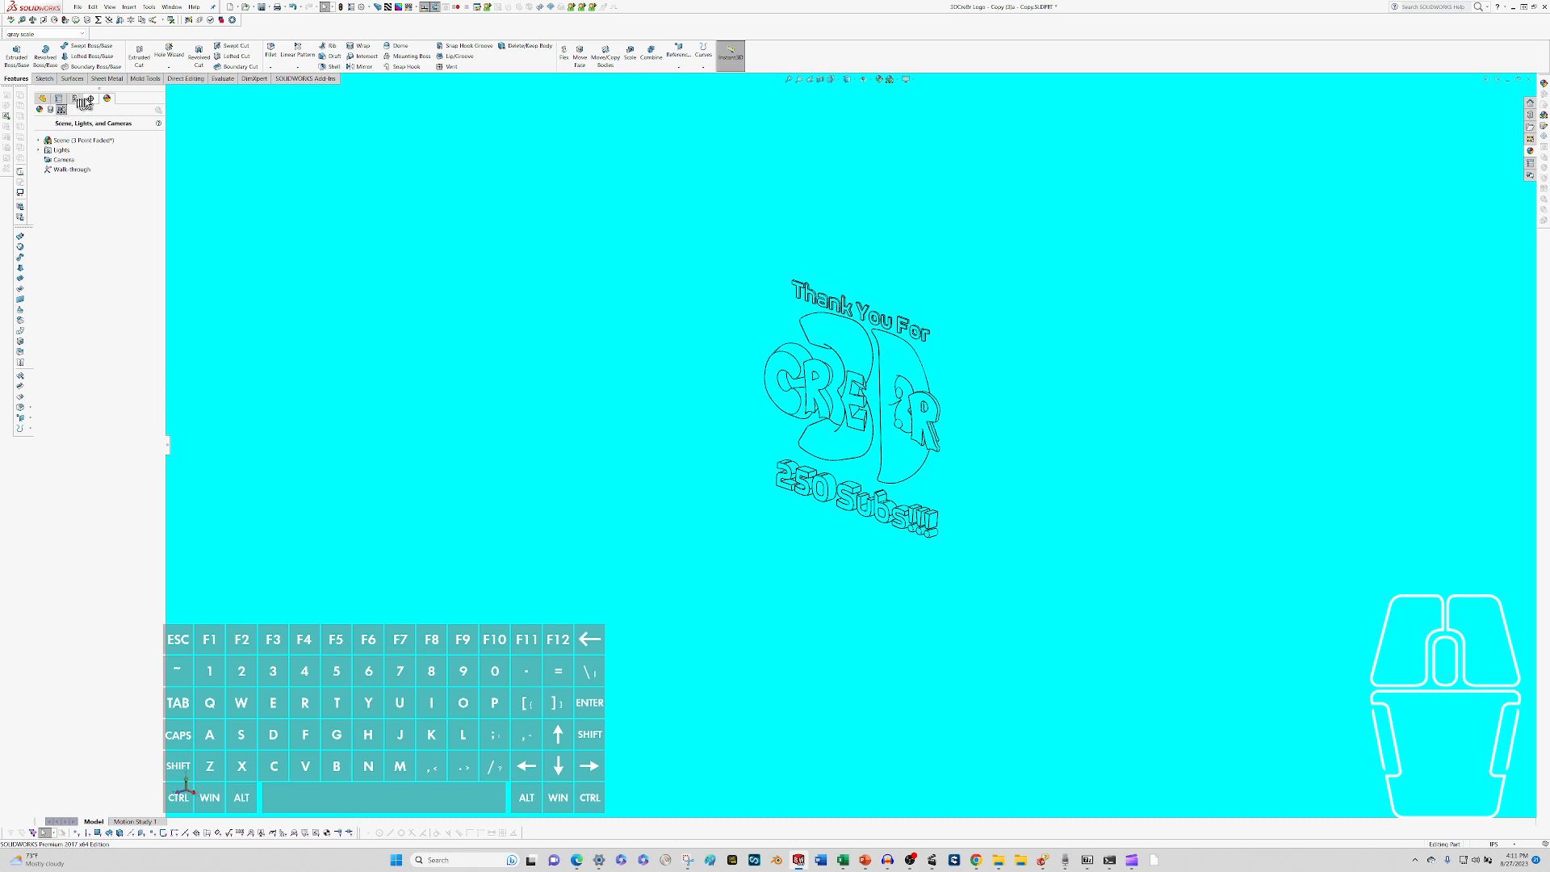
Turn off the floor reflection and the floor shadow for the current scene.
right_click(70, 141)
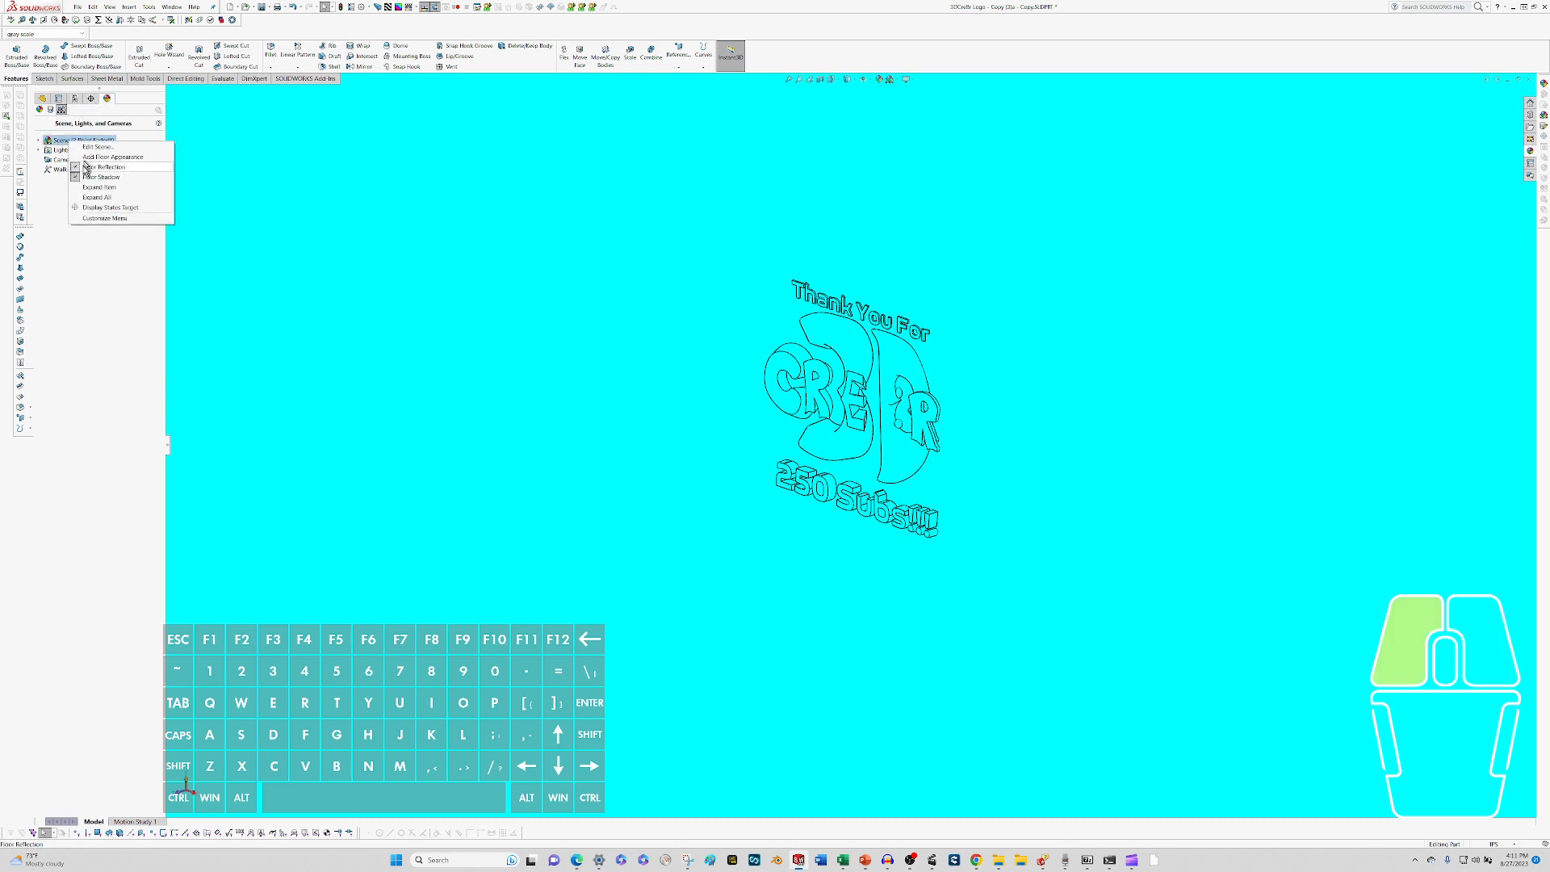
left_click(87, 154)
right_click(72, 146)
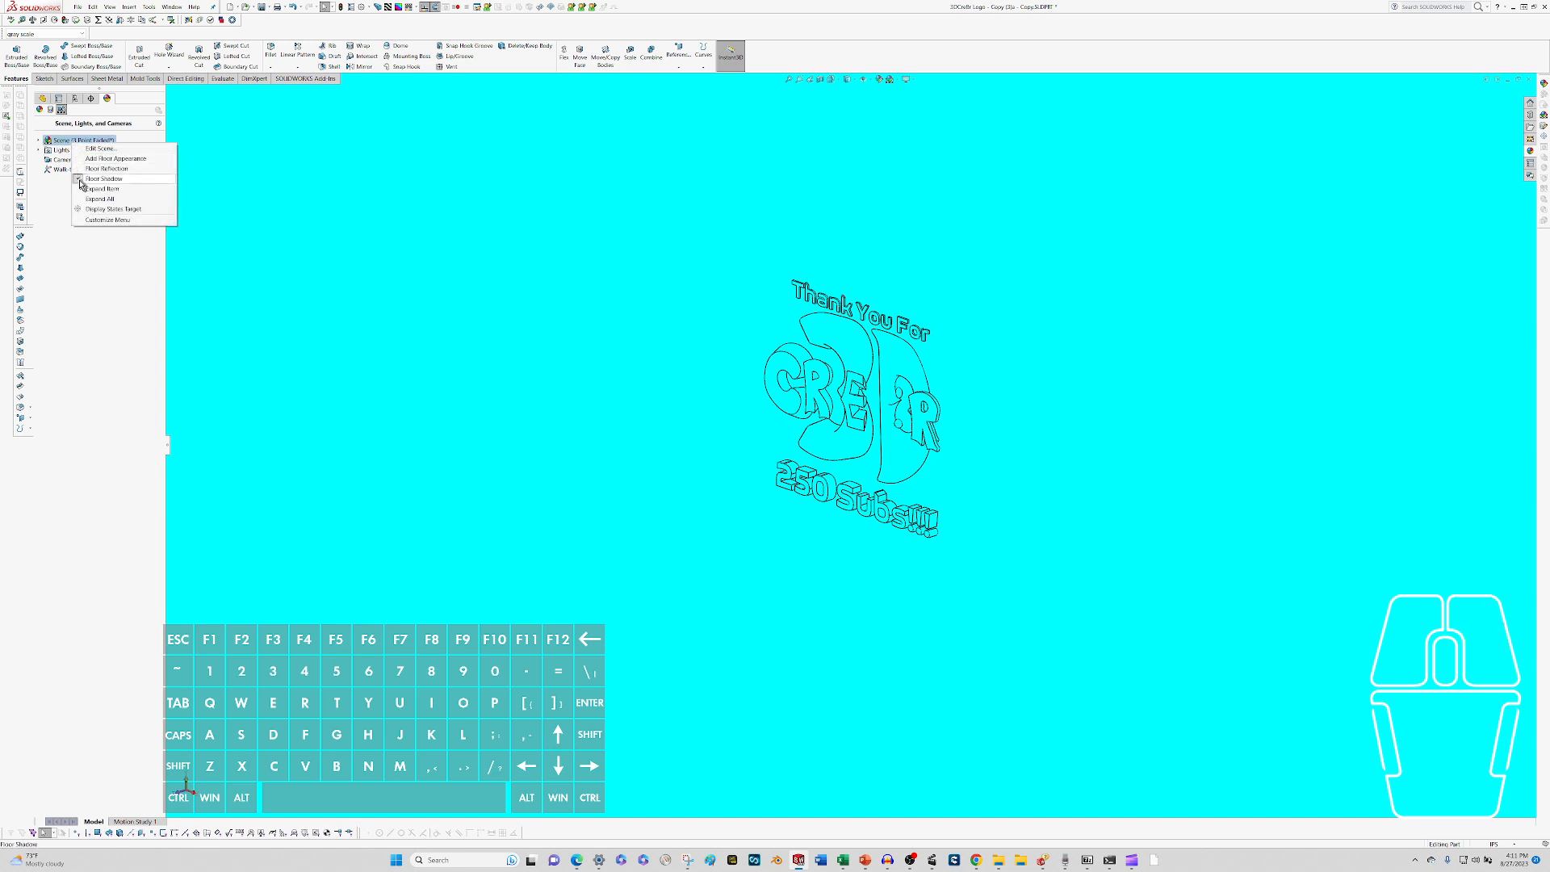
left_click(80, 181)
left_click(103, 182)
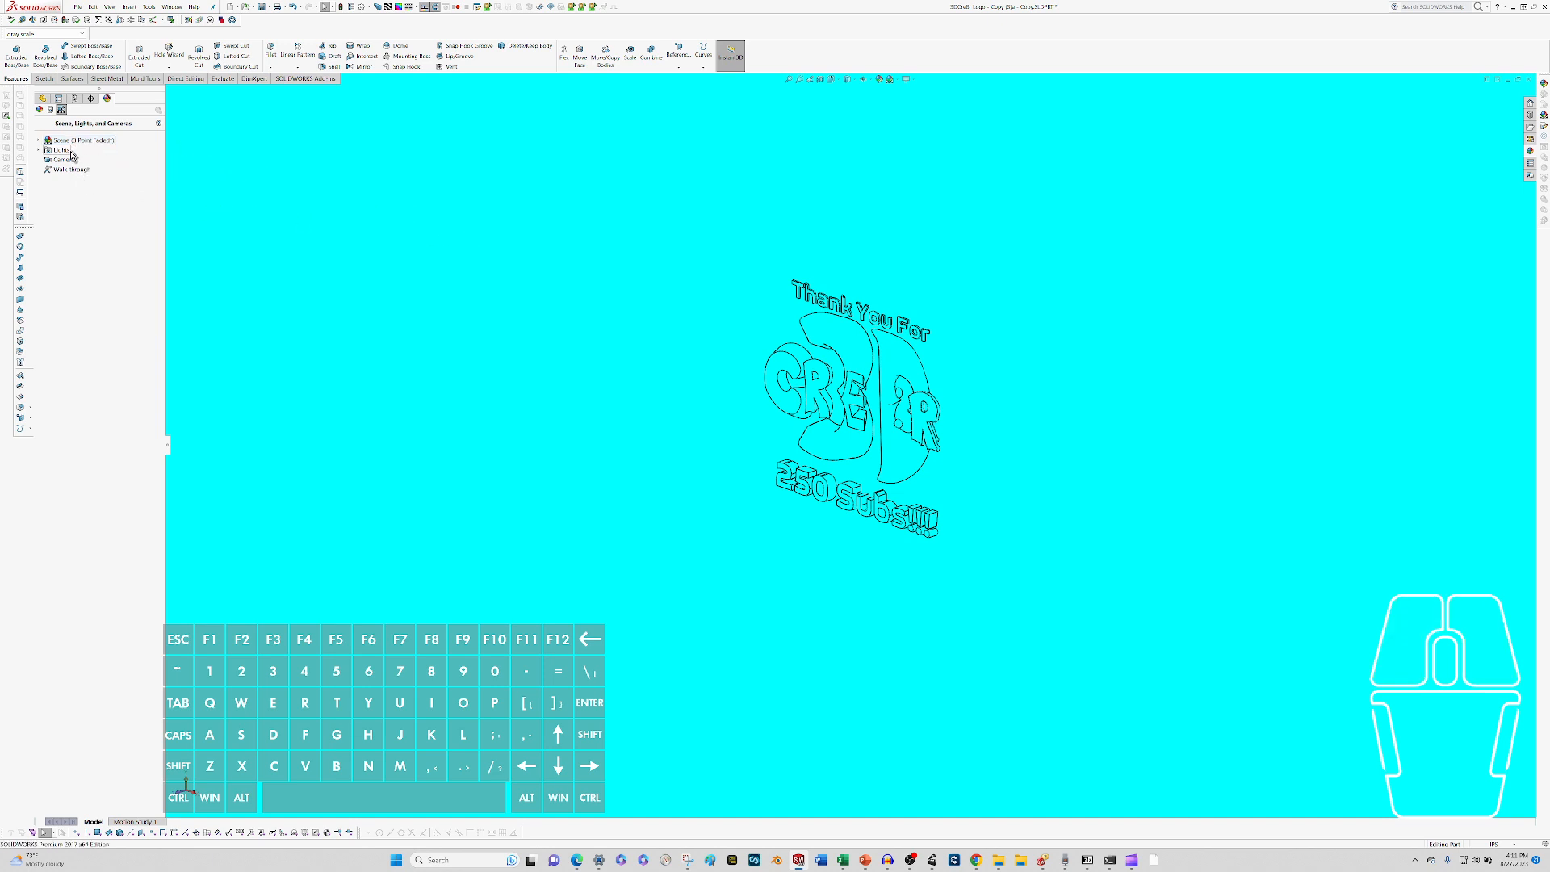
left_click(41, 151)
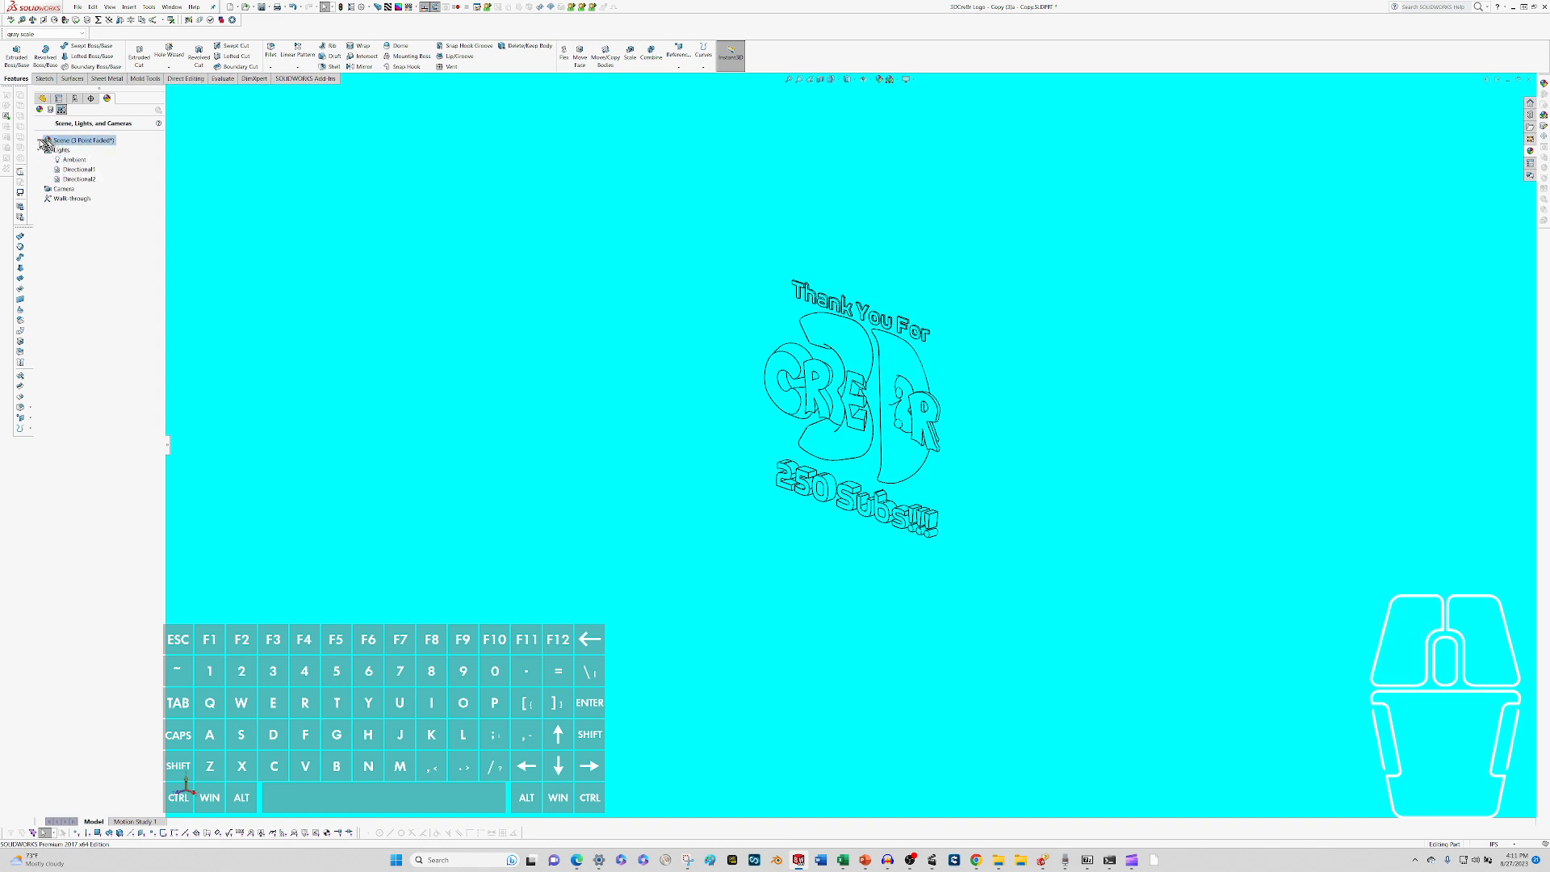
right_click(58, 141)
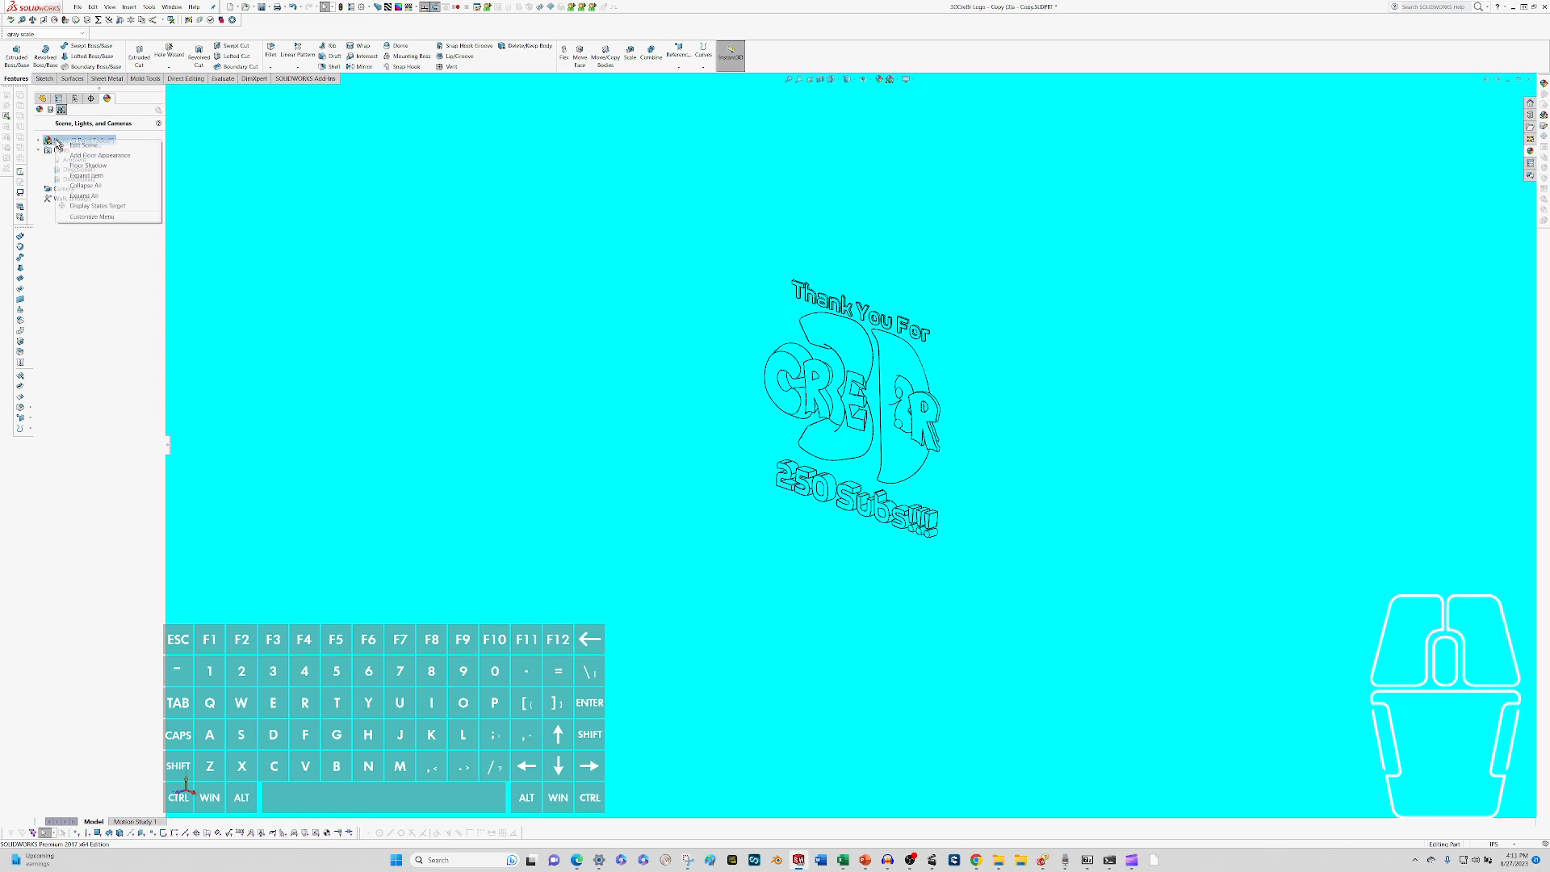
left_click(69, 146)
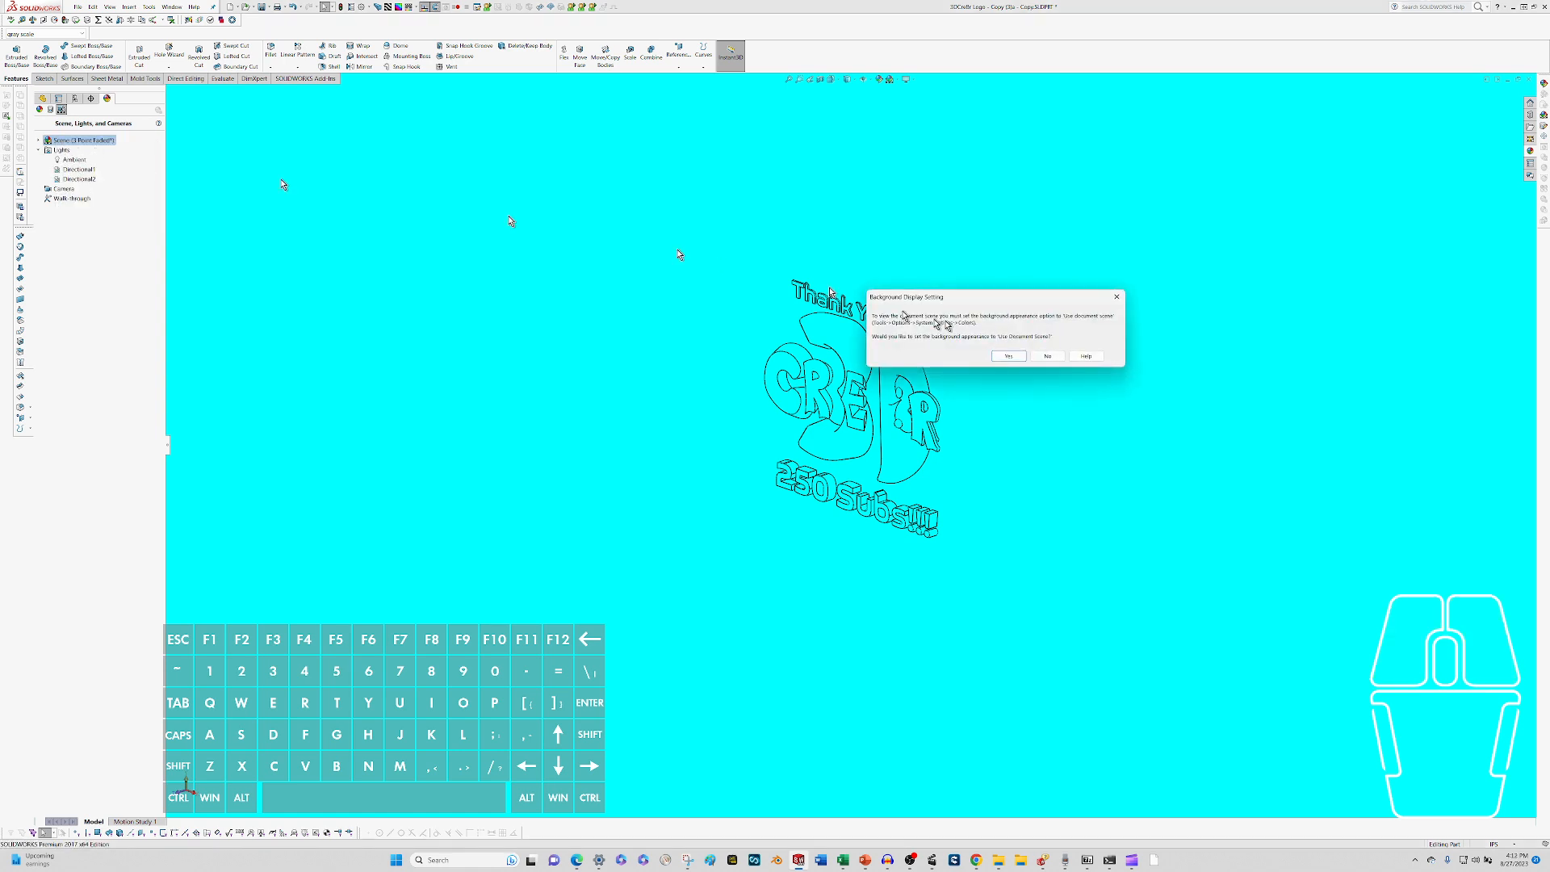
left_click(1046, 356)
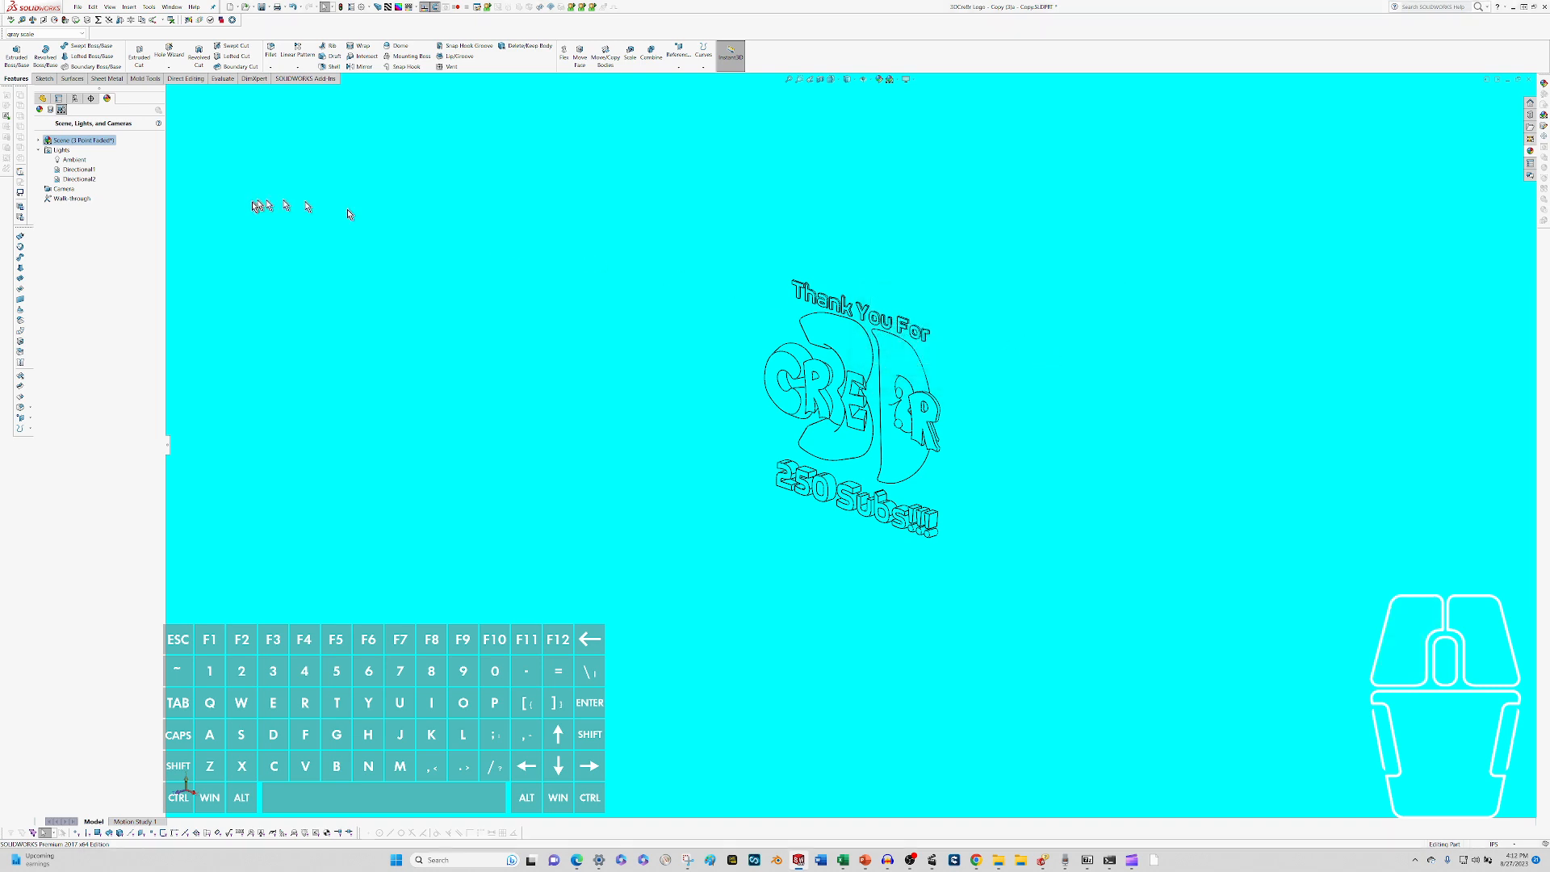
Edit the current scene, agreeing to set the background appearance to Use Document Scene.
right_click(81, 143)
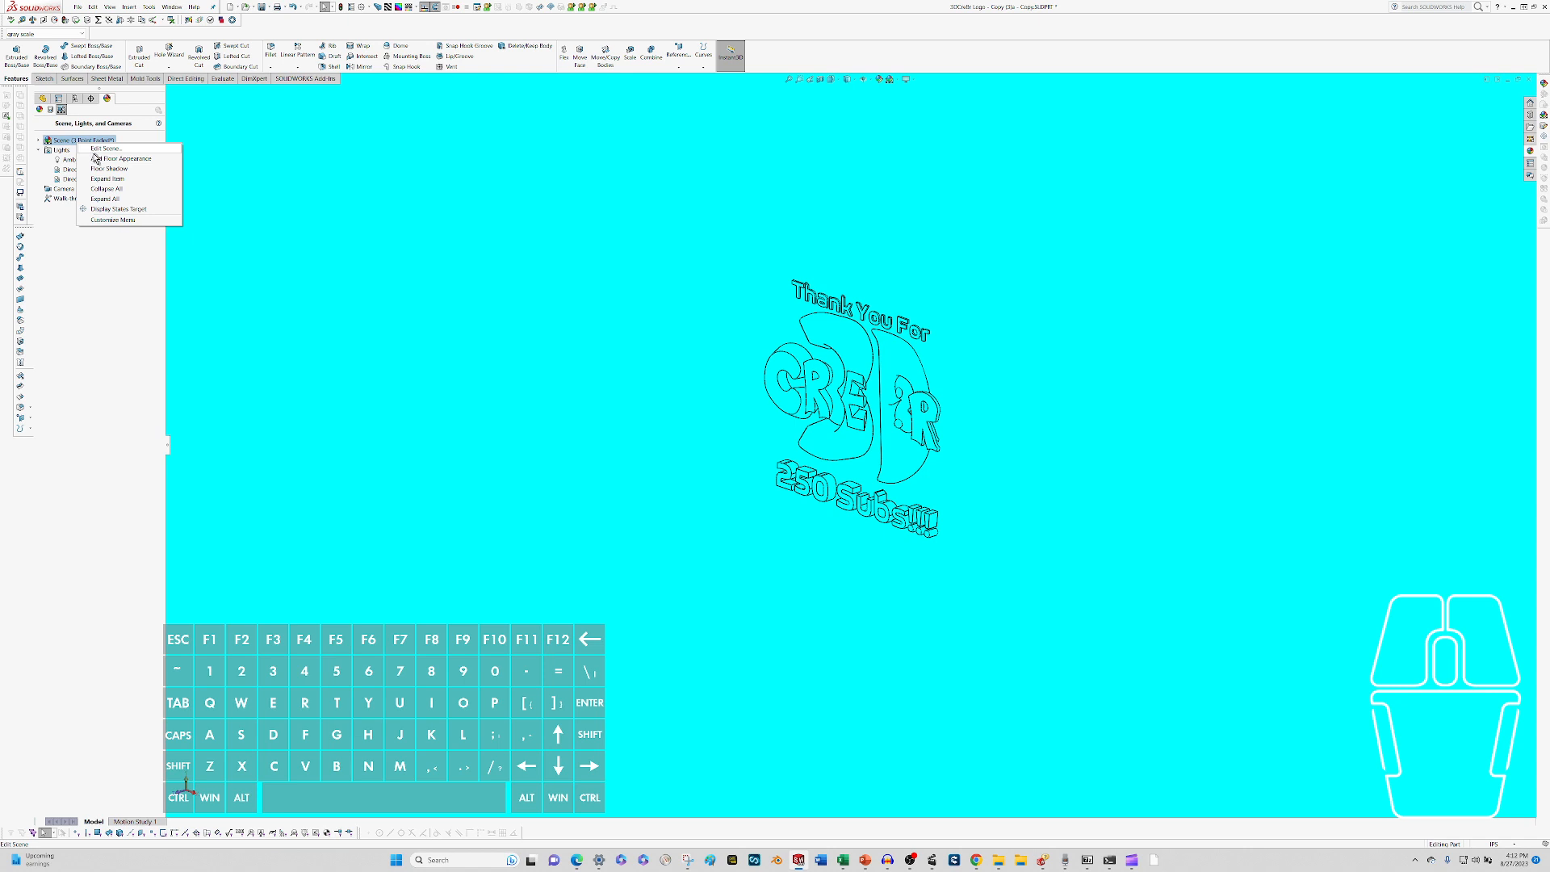
left_click(105, 149)
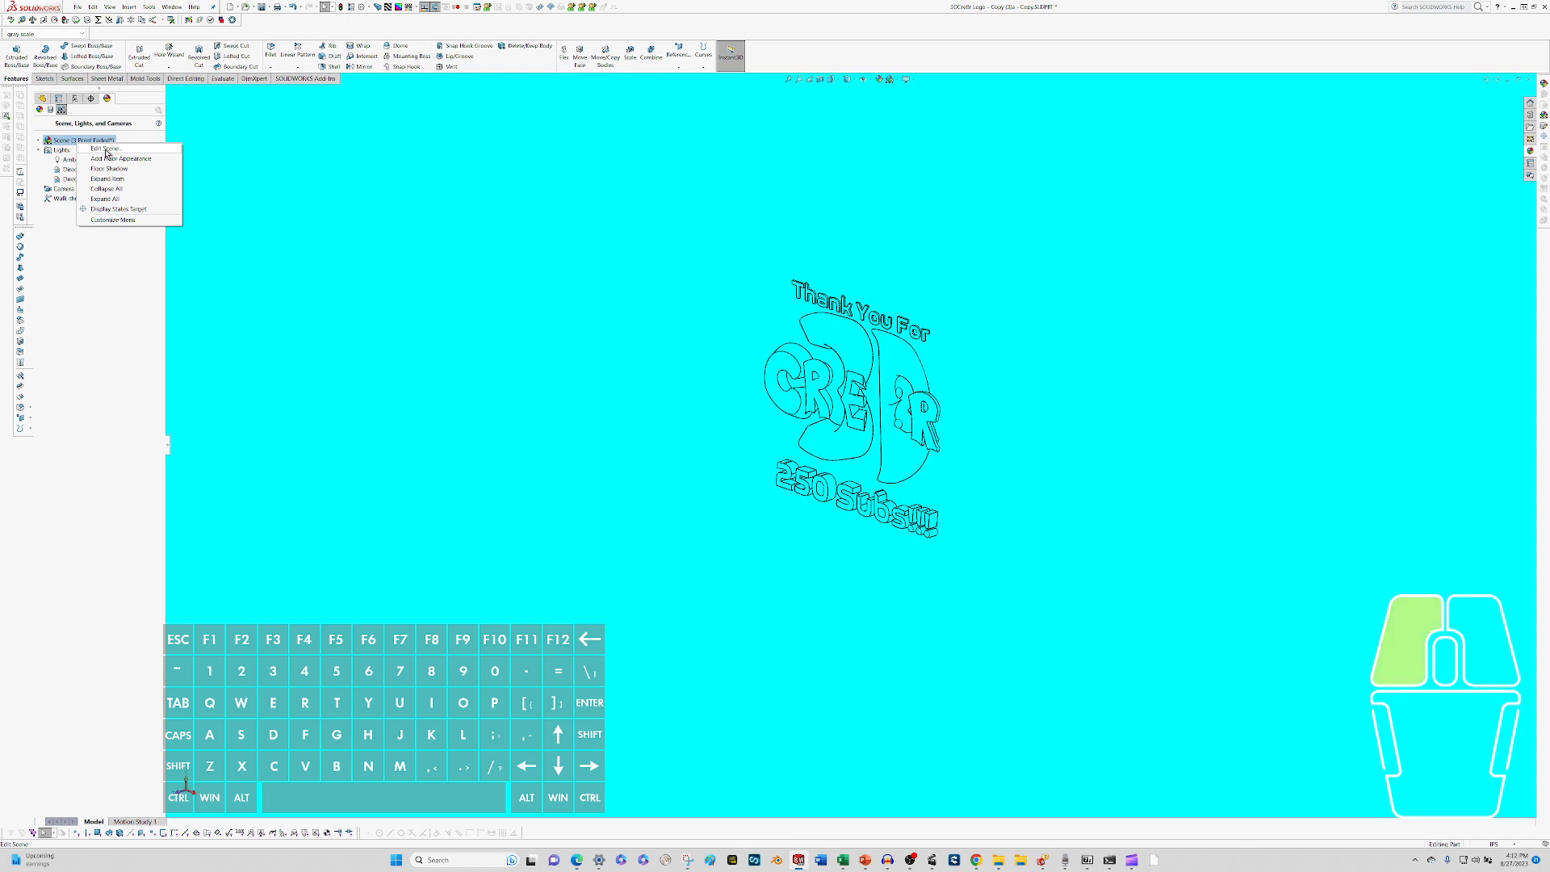
left_click(1007, 356)
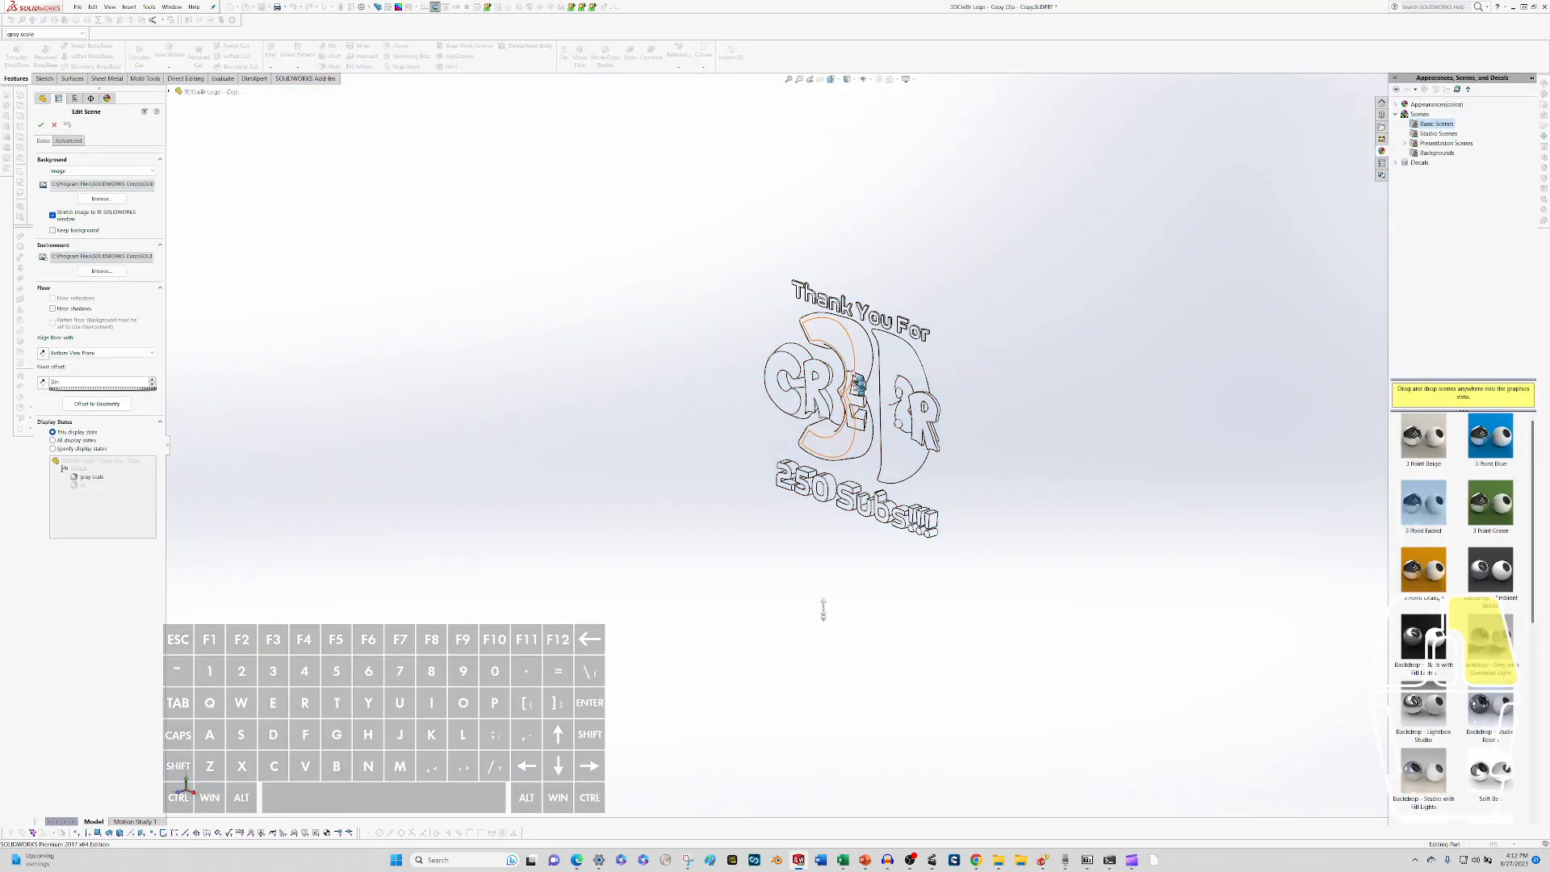
right_click(875, 333)
left_click(851, 242)
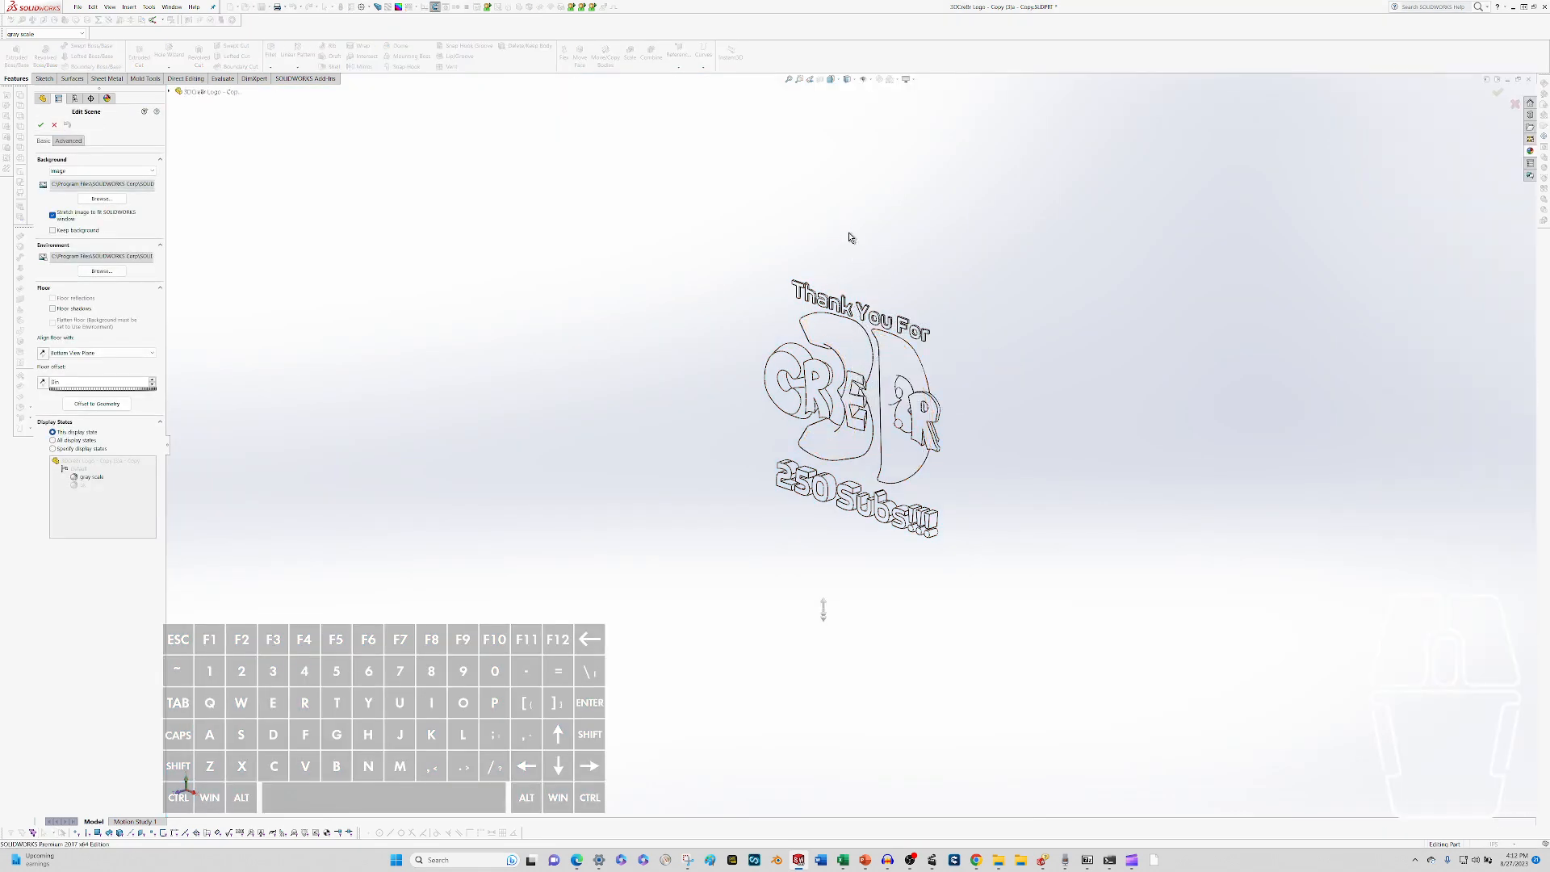
Look over the basic and advanced scene settings, and change the scene's background to a solid dark teal color.
middle_click_drag(867, 311, 897, 347)
scroll(902, 349, "down", 4)
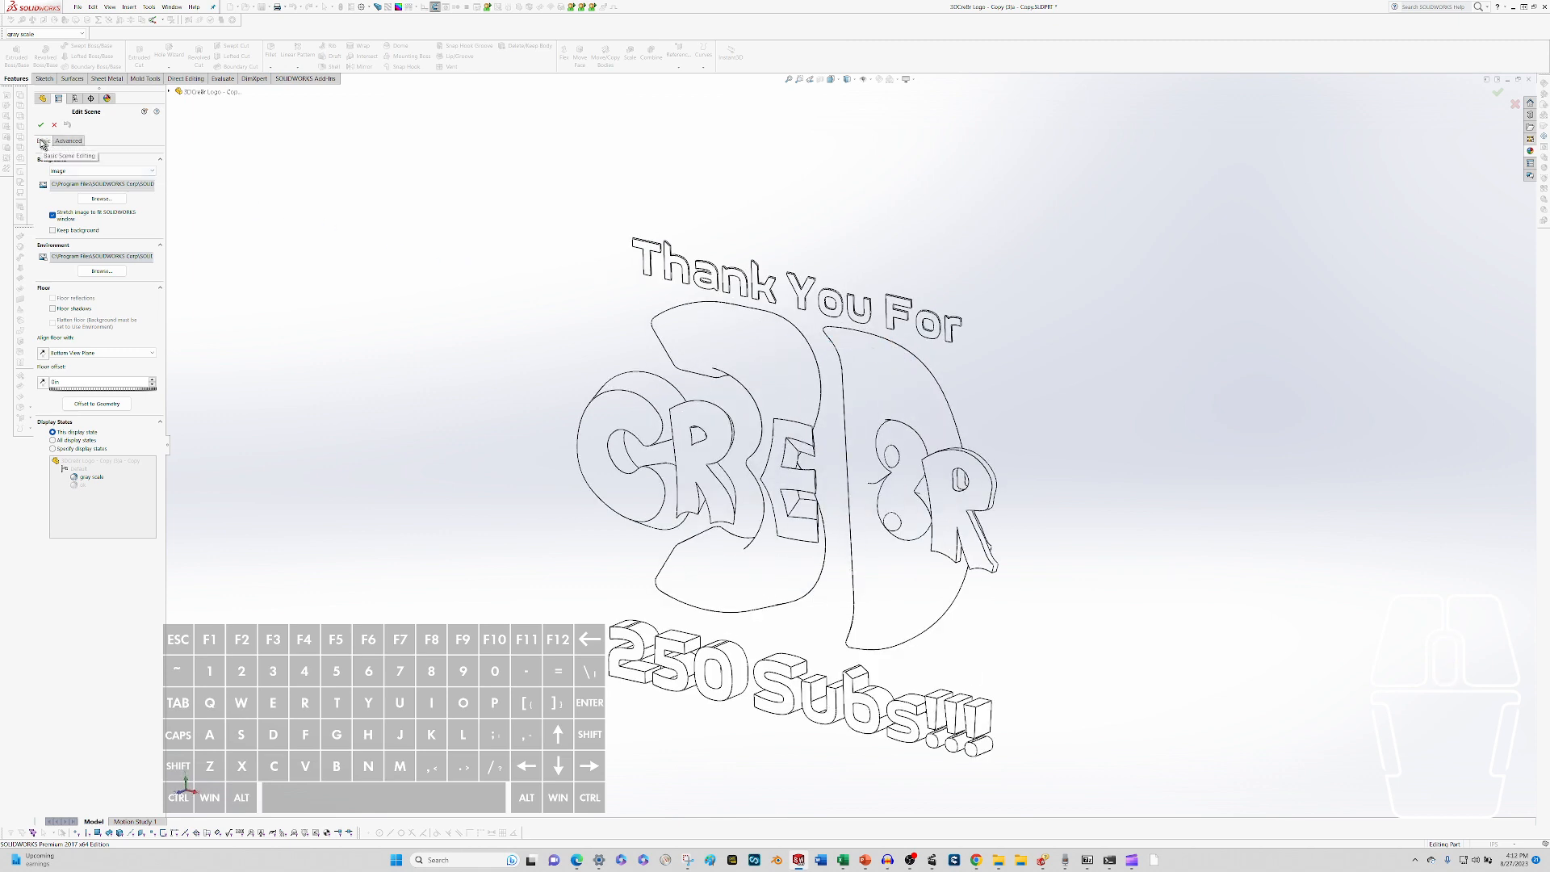
left_click(43, 142)
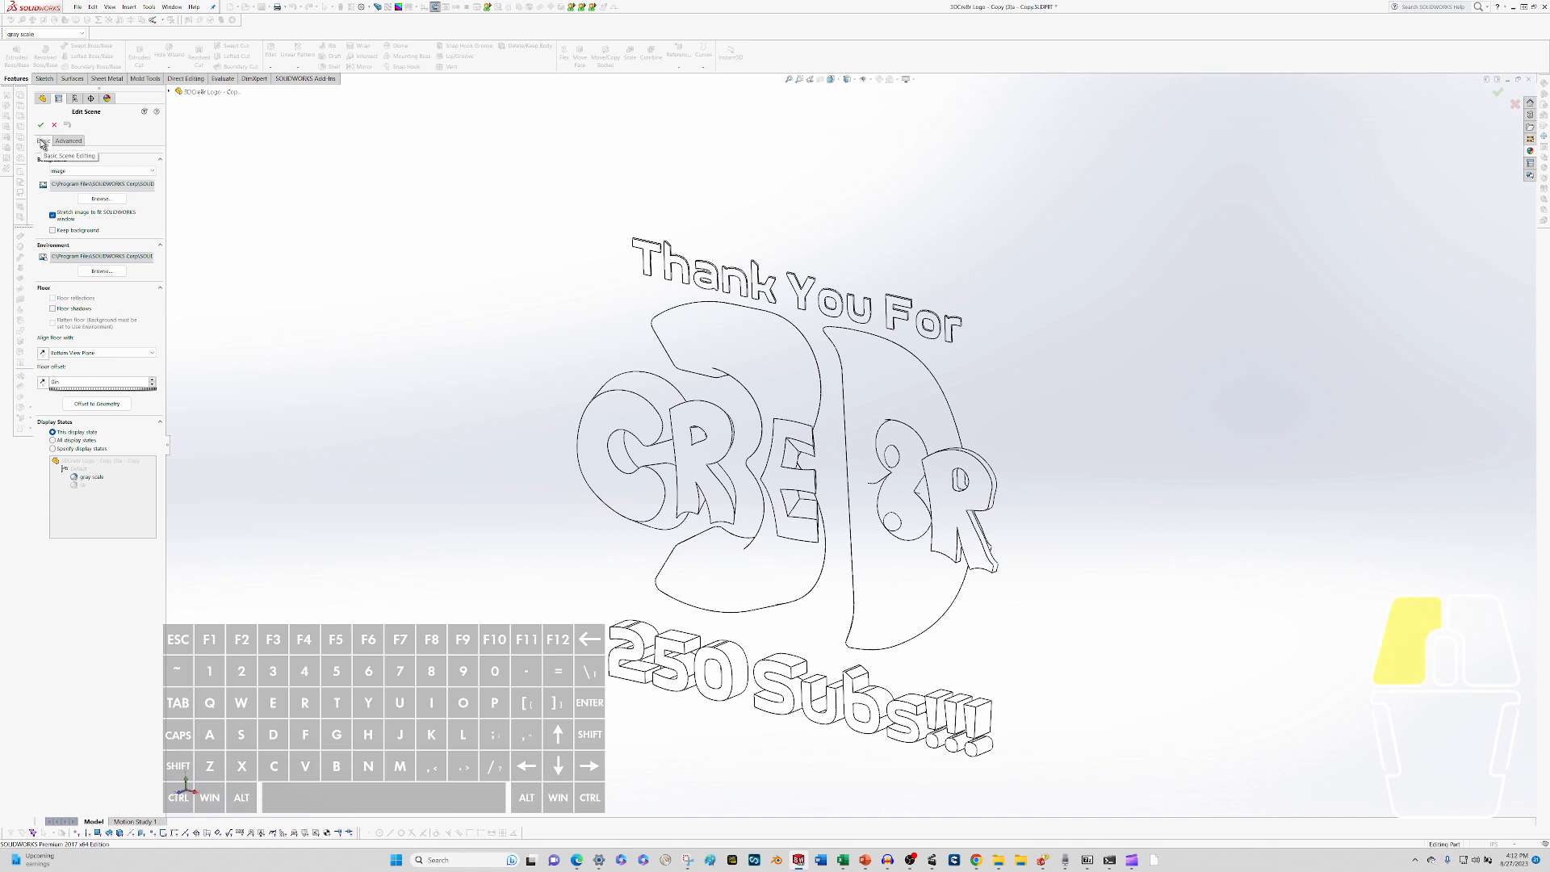
left_click(61, 143)
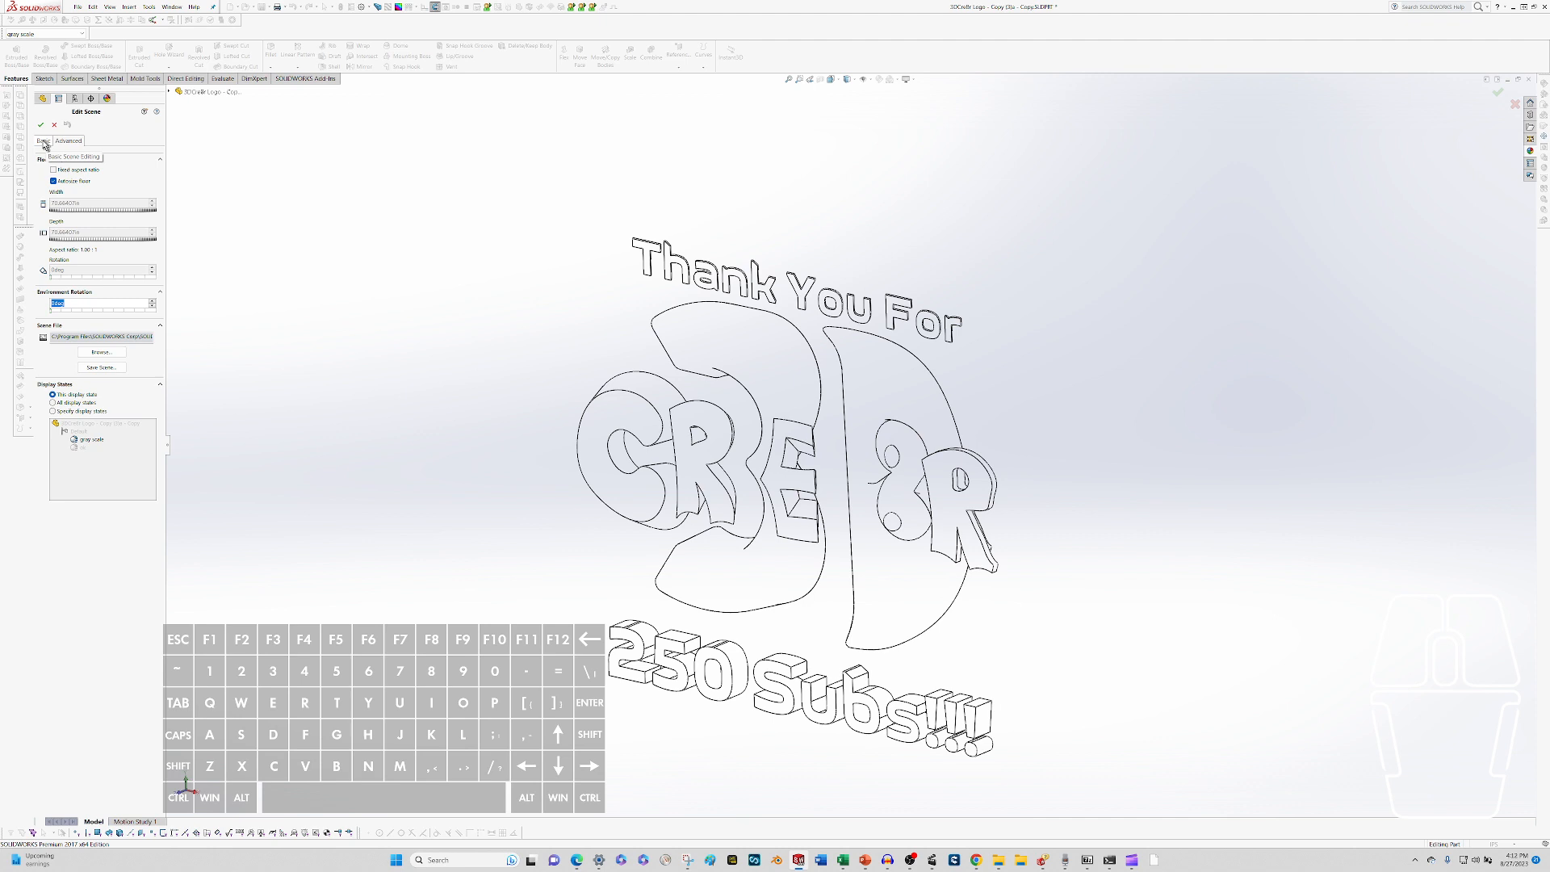
left_click(43, 142)
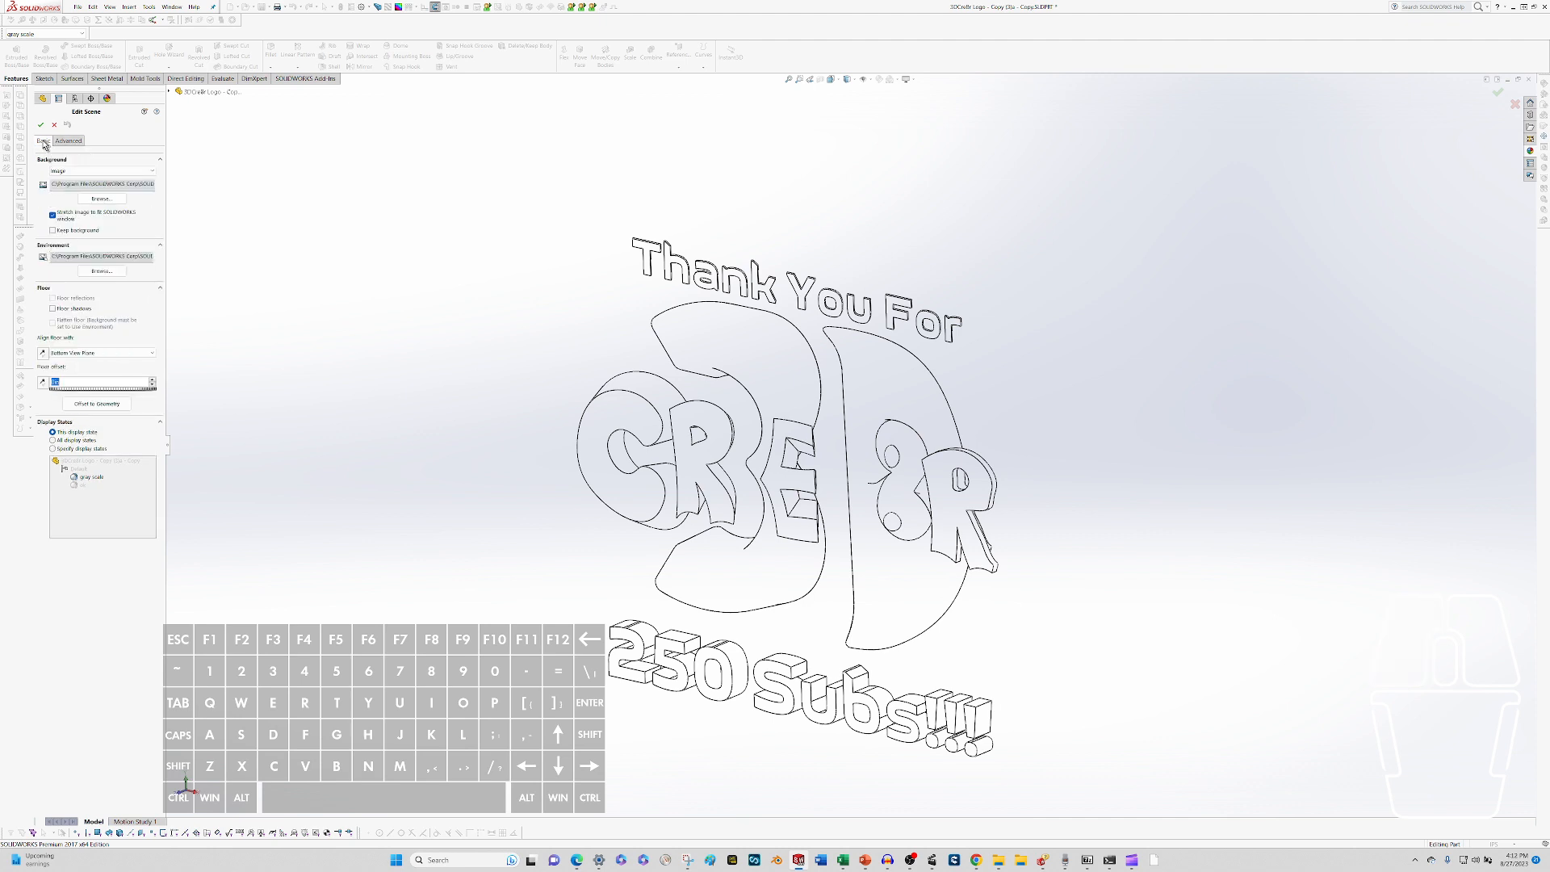
left_click(150, 171)
left_click(114, 187)
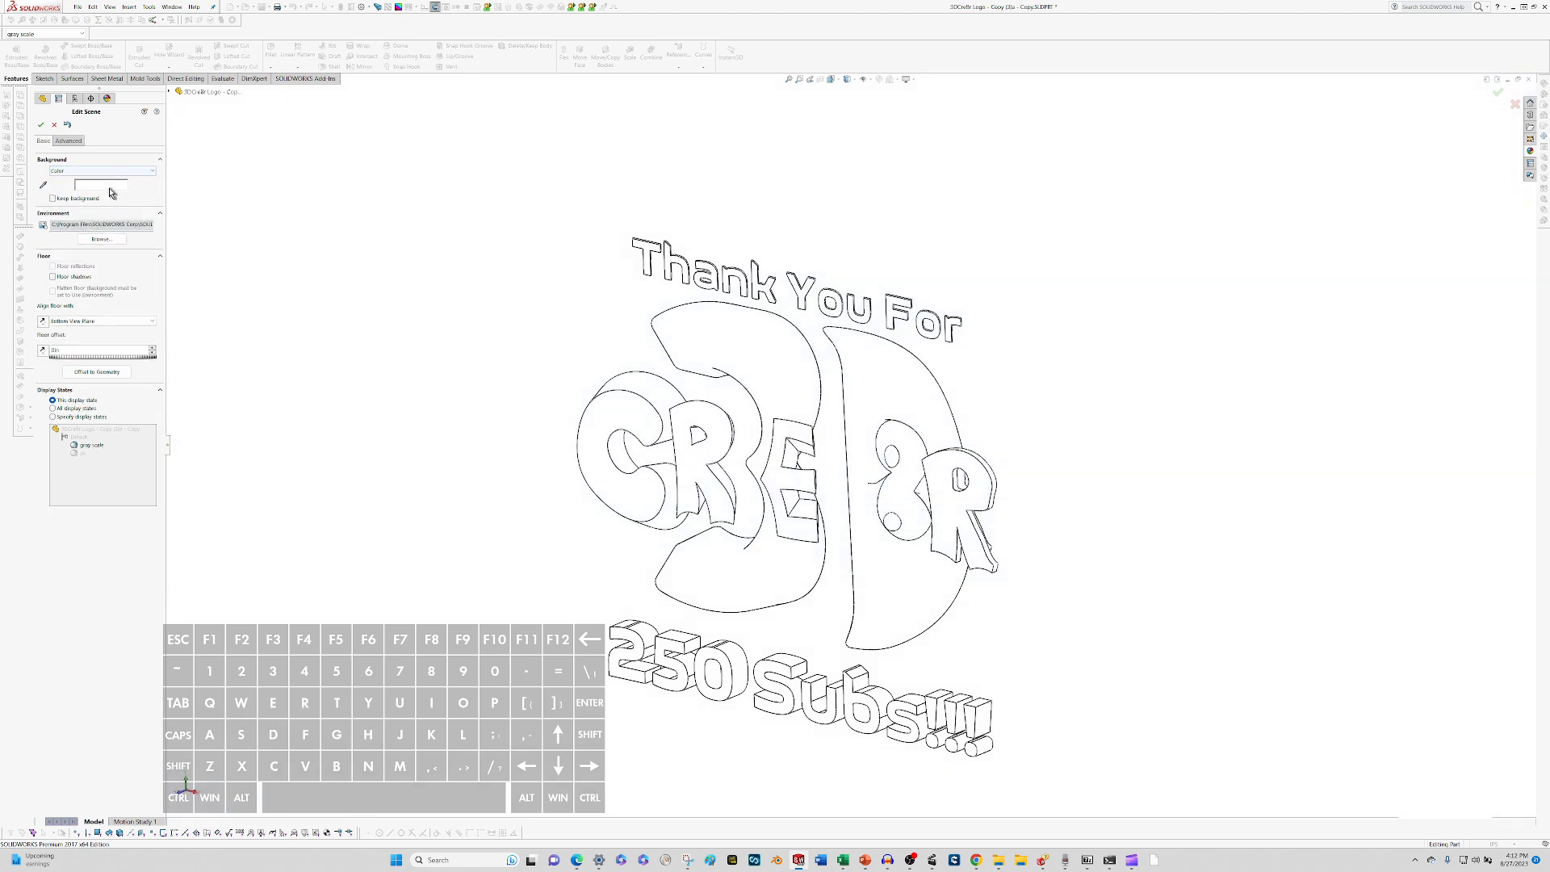
left_click(111, 190)
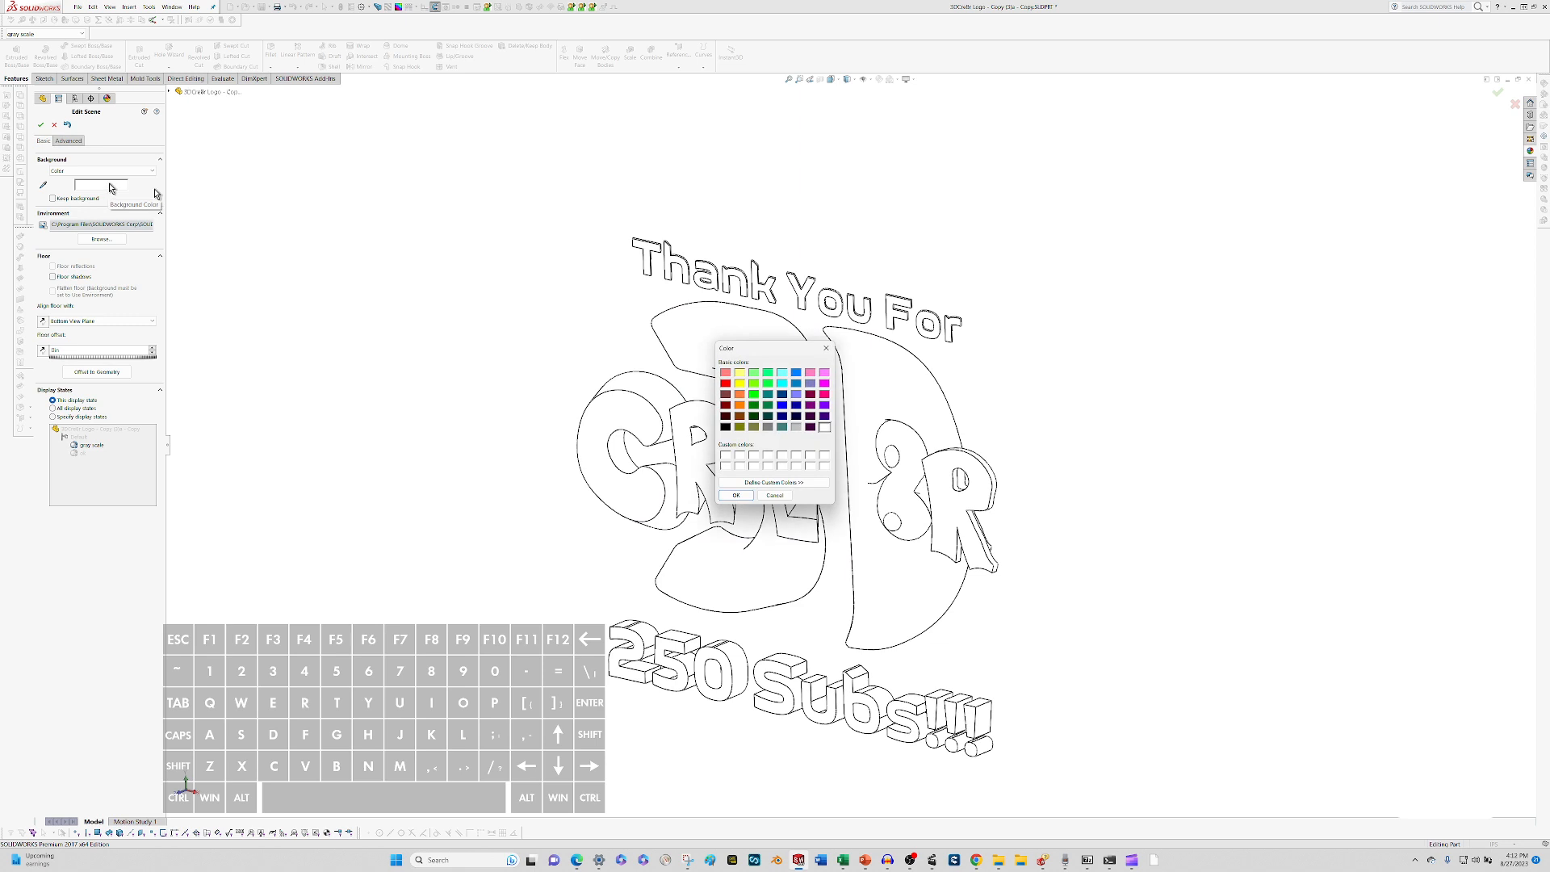
left_click(768, 394)
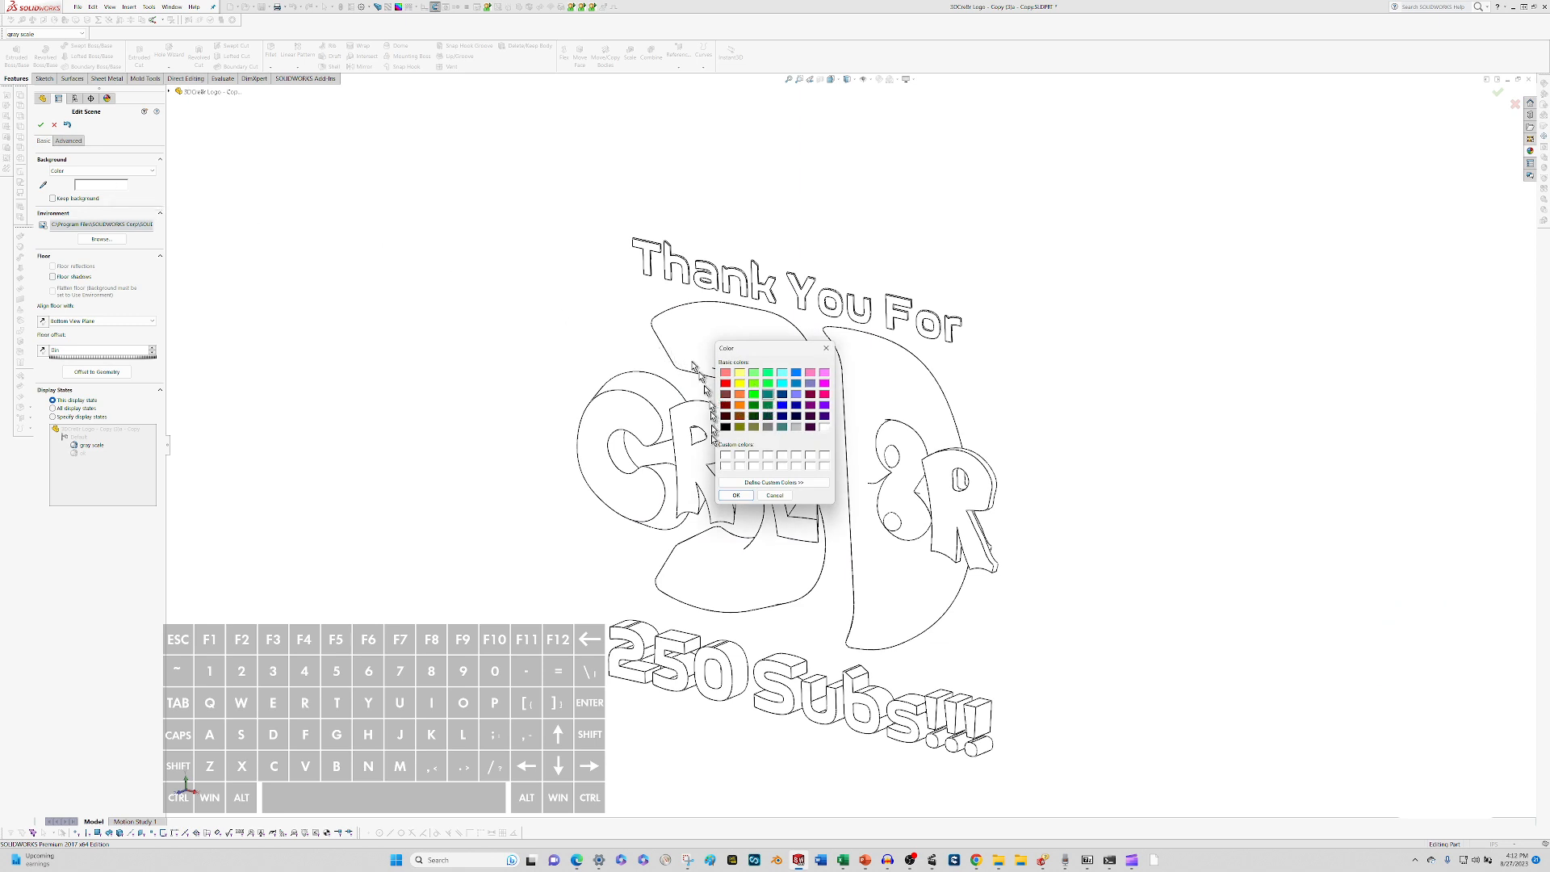
left_click(732, 495)
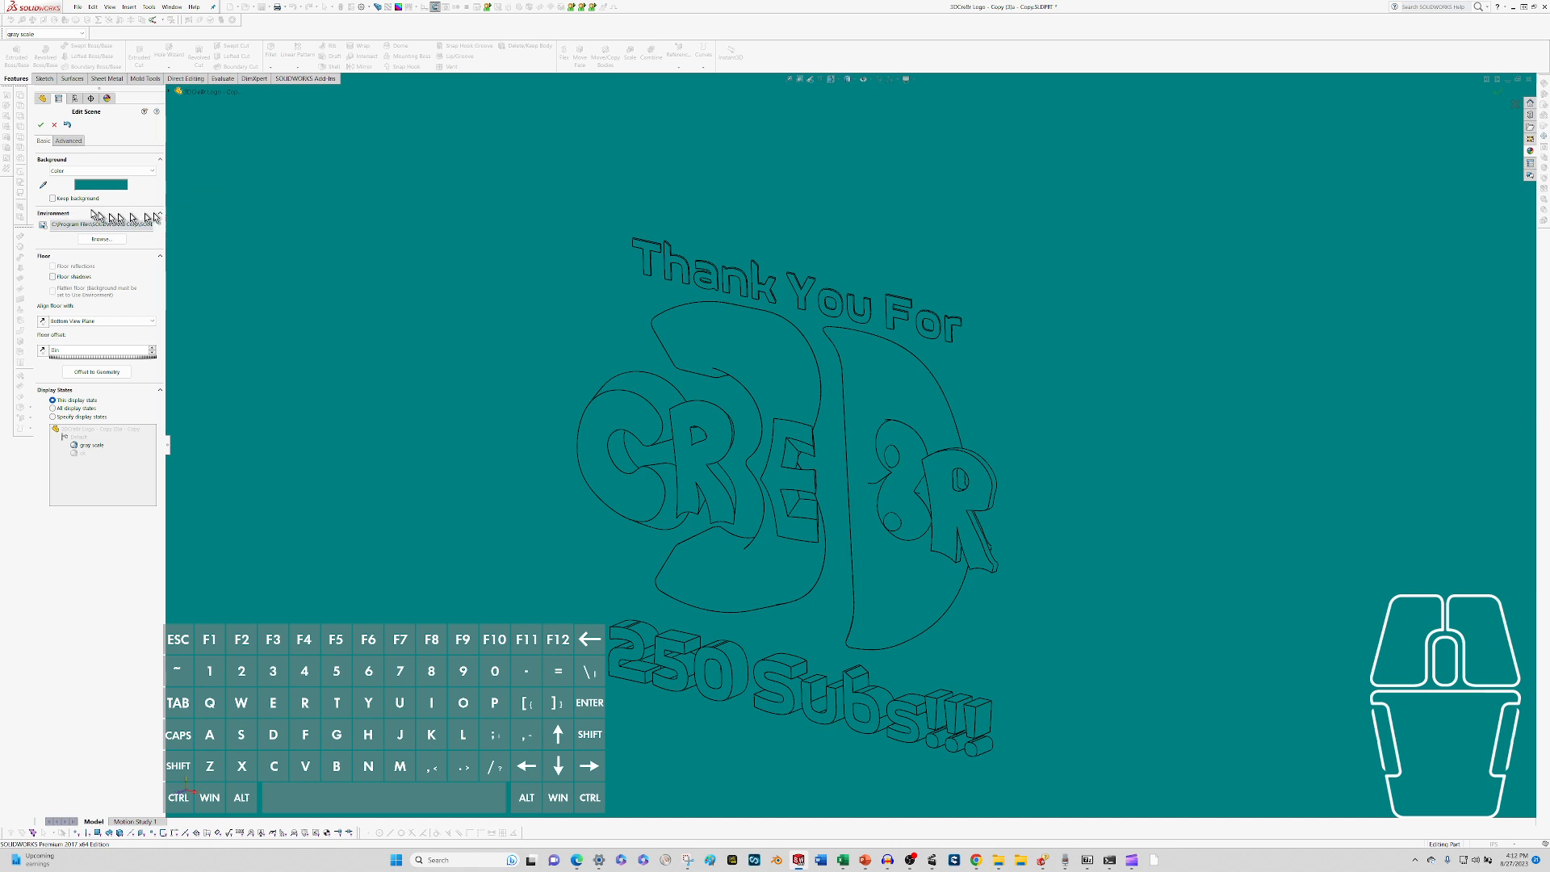
Browse the scene file folders without loading one, and cancel the scene edits.
left_click(53, 198)
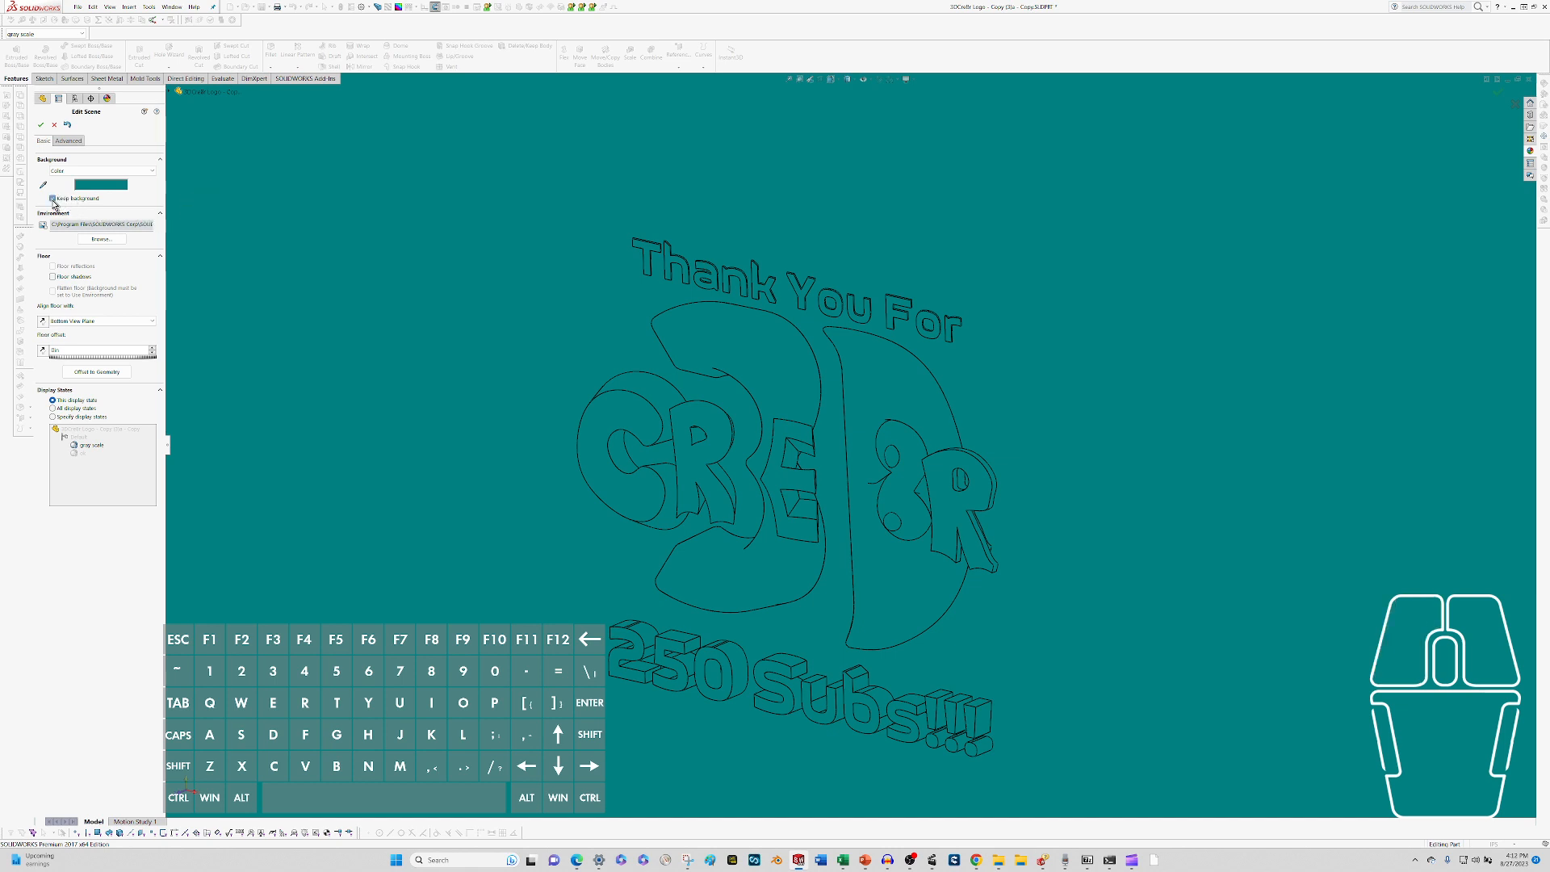
left_click(39, 136)
left_click(76, 143)
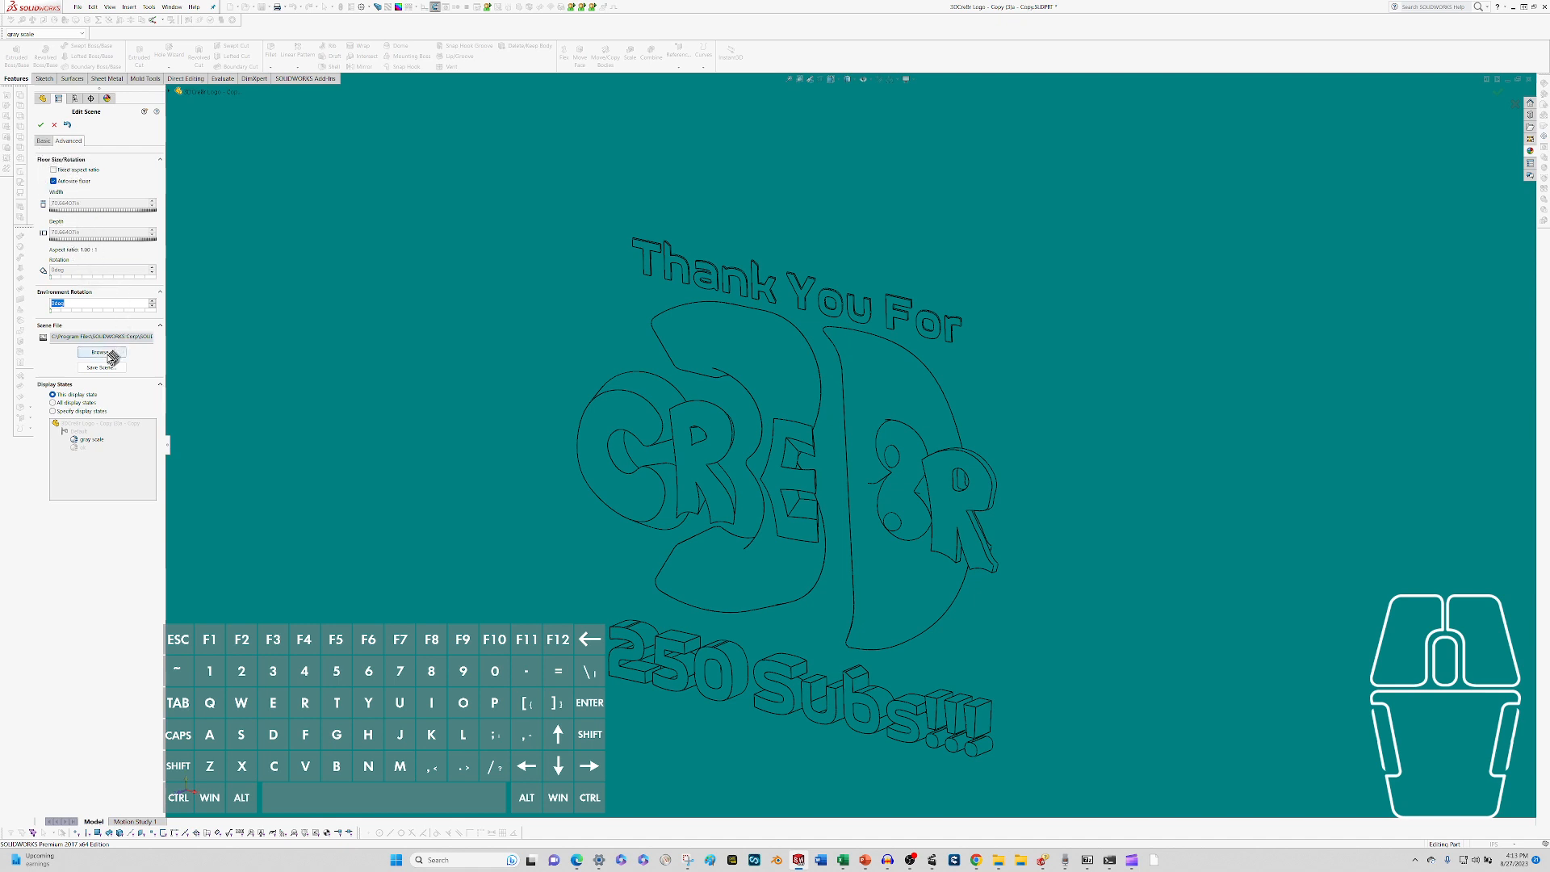
left_click(104, 353)
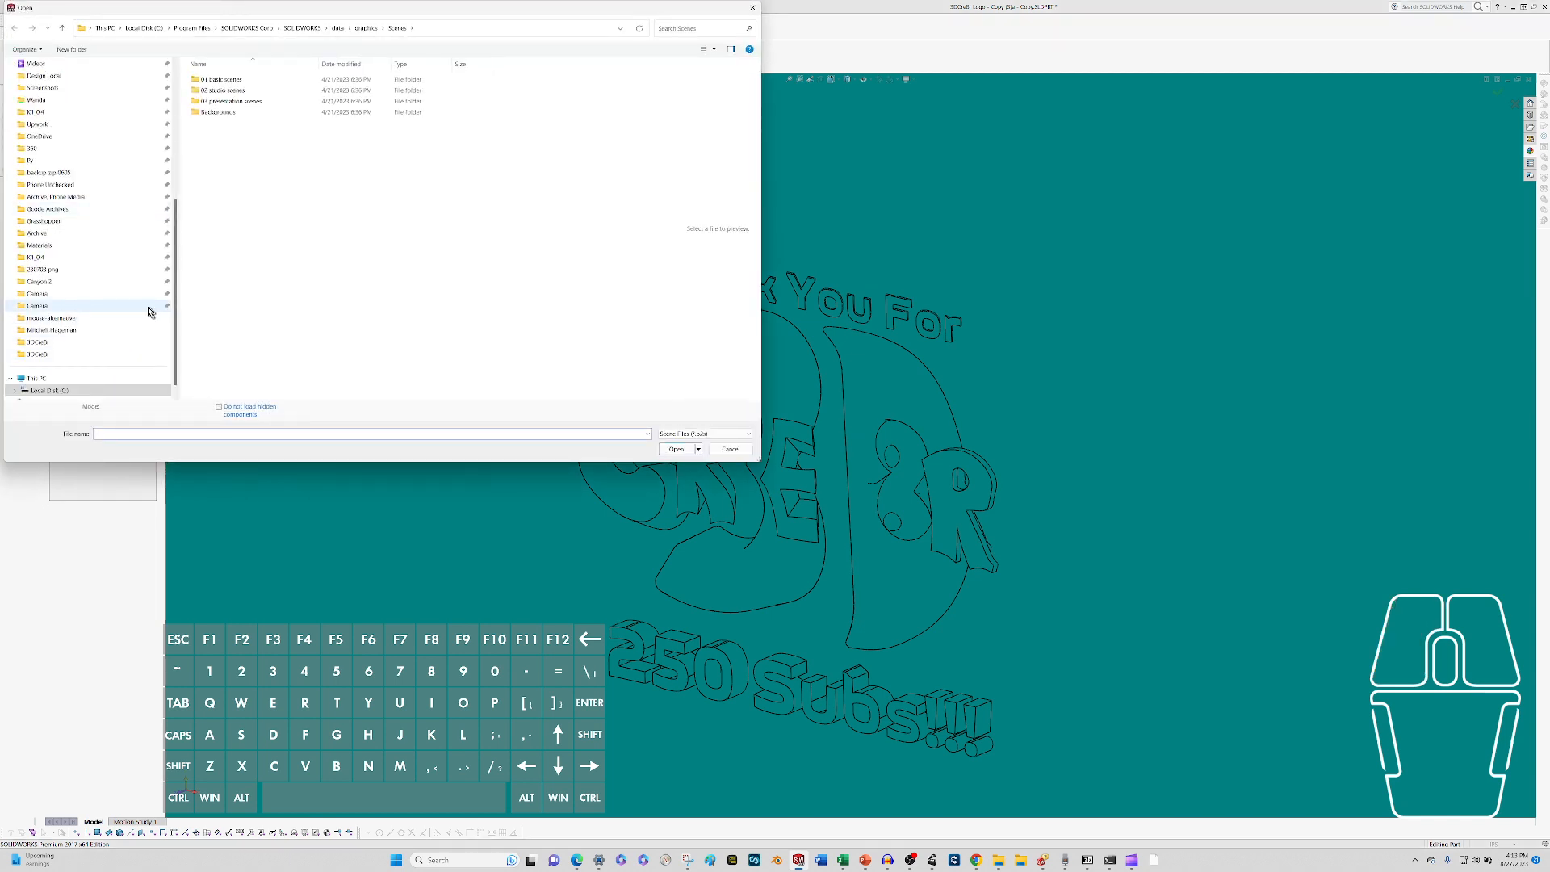
left_click(730, 449)
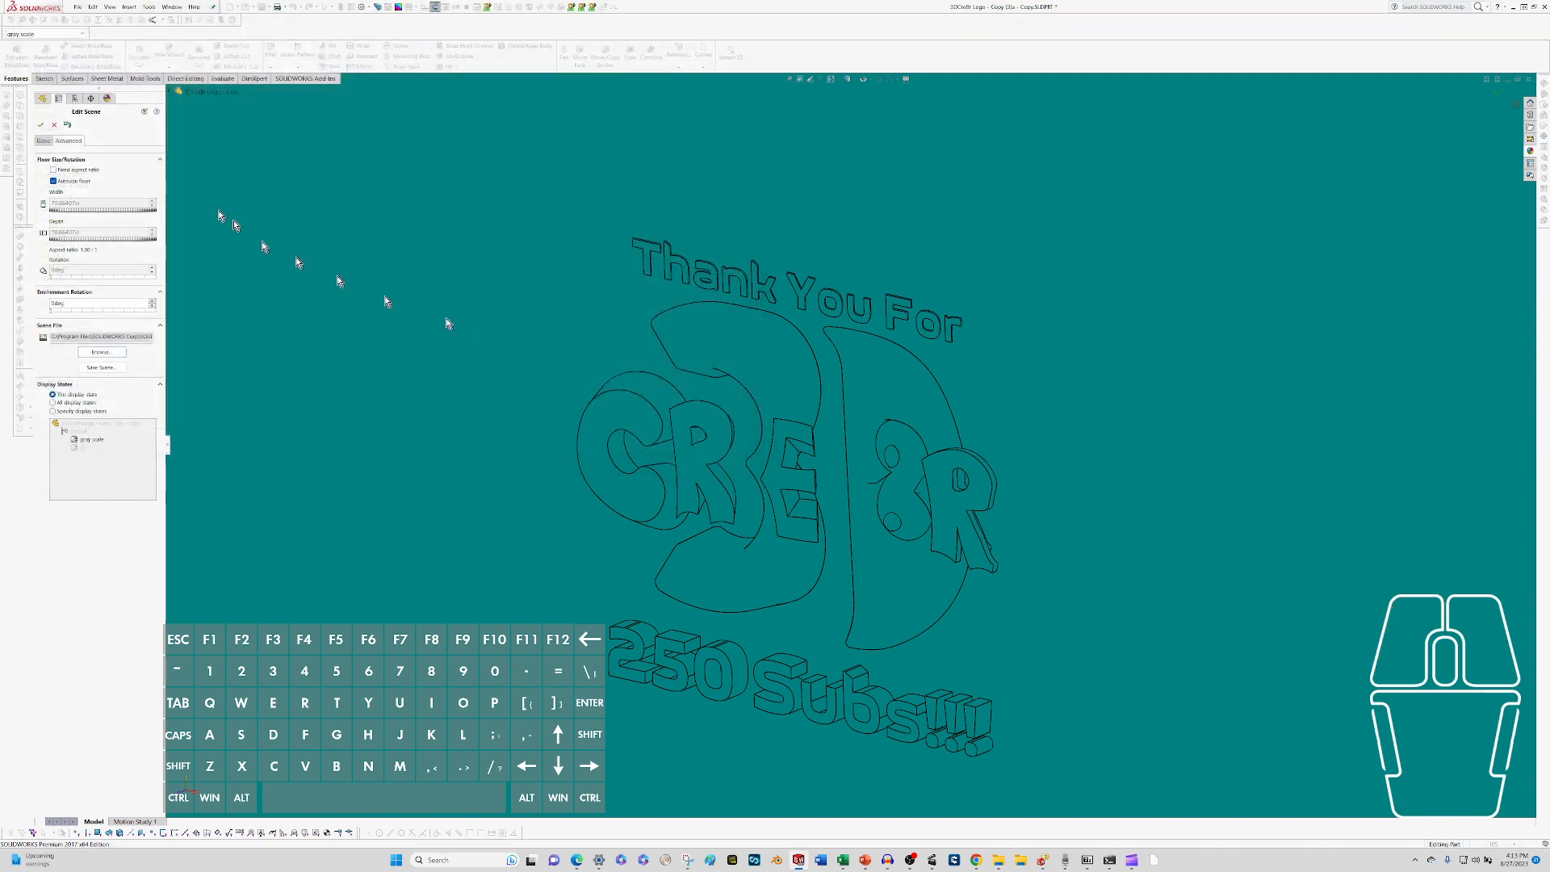
left_click(55, 127)
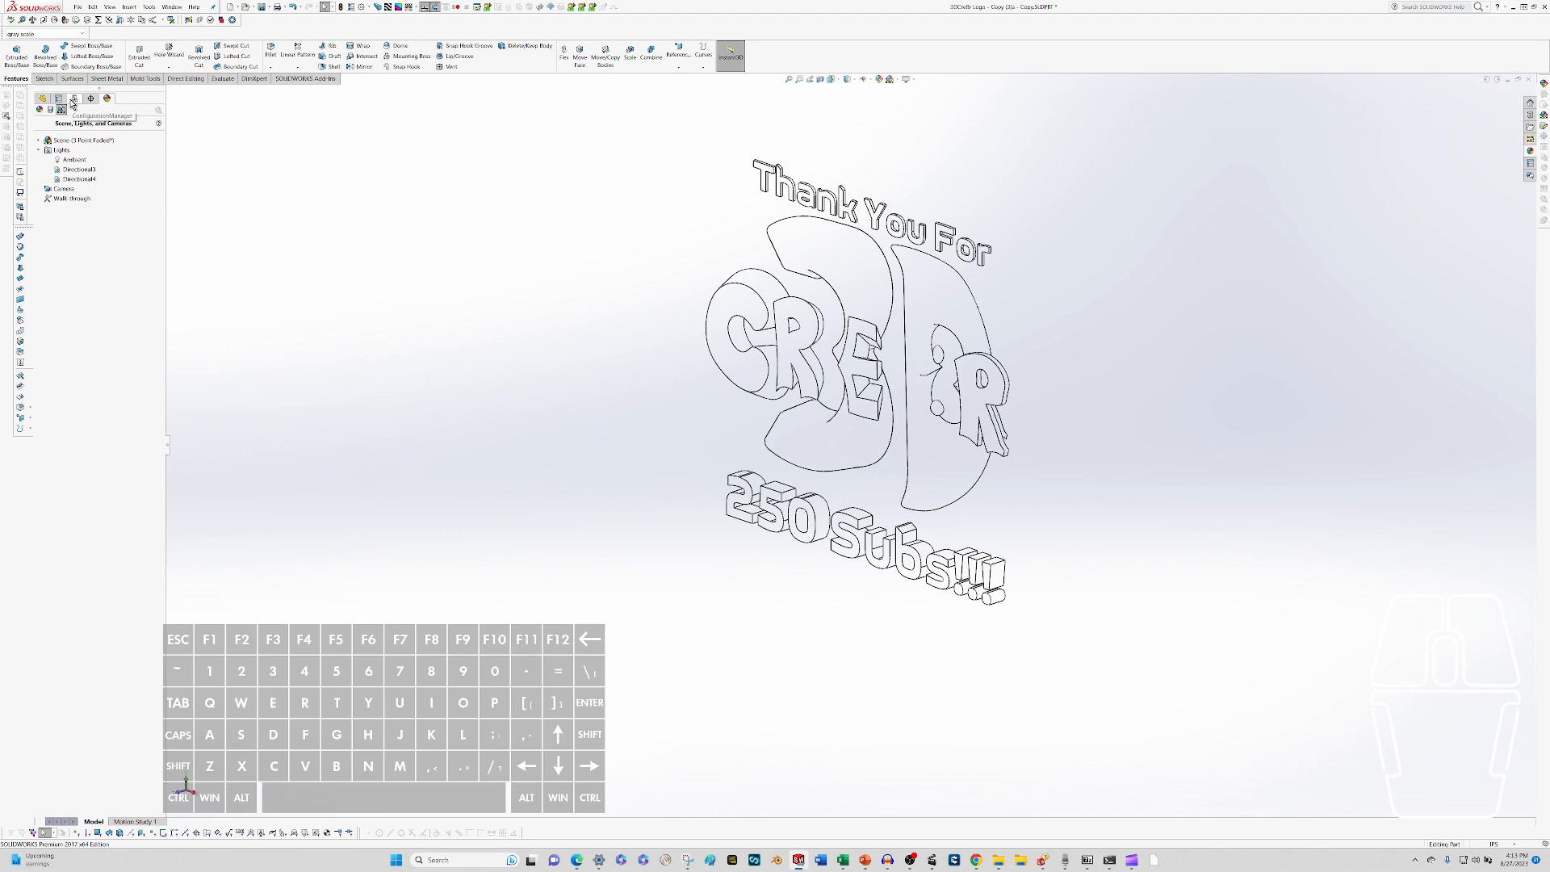
Activate the part's other display state in place of gray scale.
left_click(73, 100)
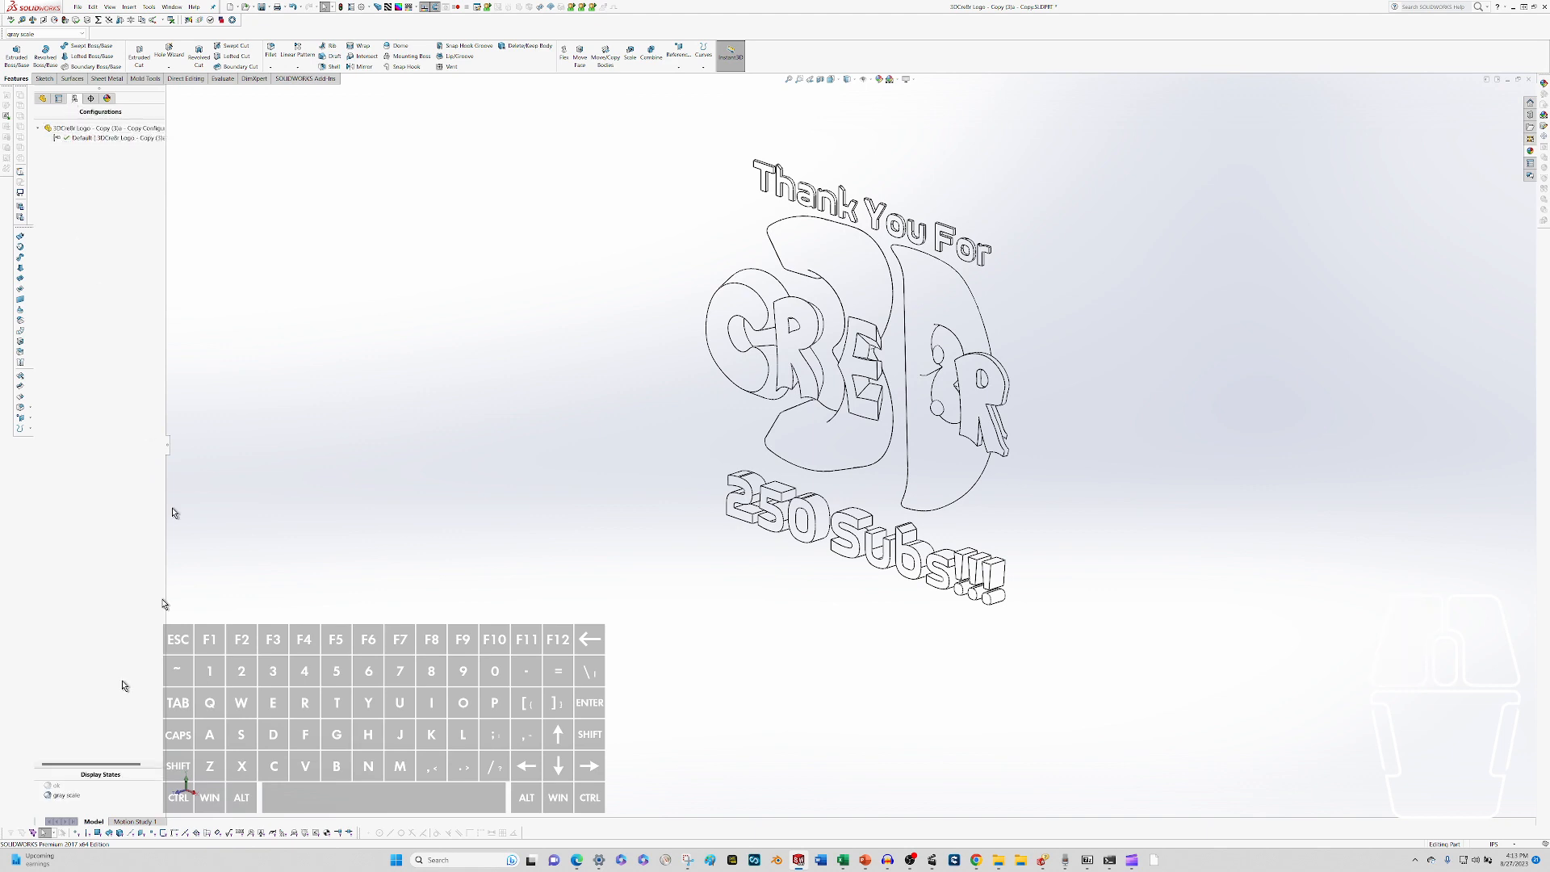
left_click(58, 792)
Remove the appearance assigned to the loft feature of the D, and undo the removal.
scroll(928, 420, "down", 8)
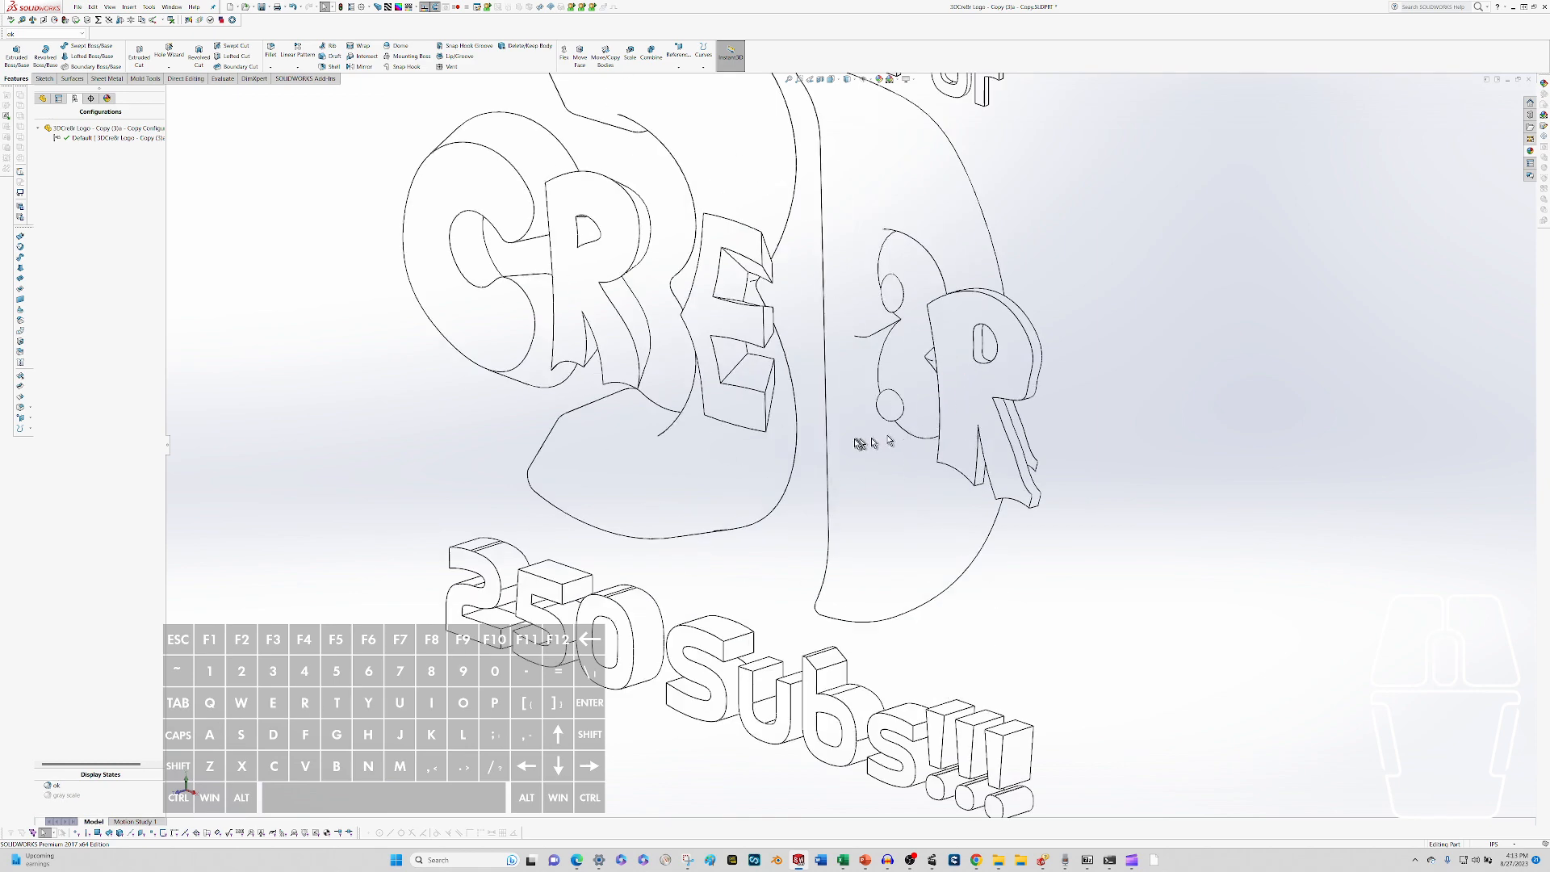
right_click(884, 475)
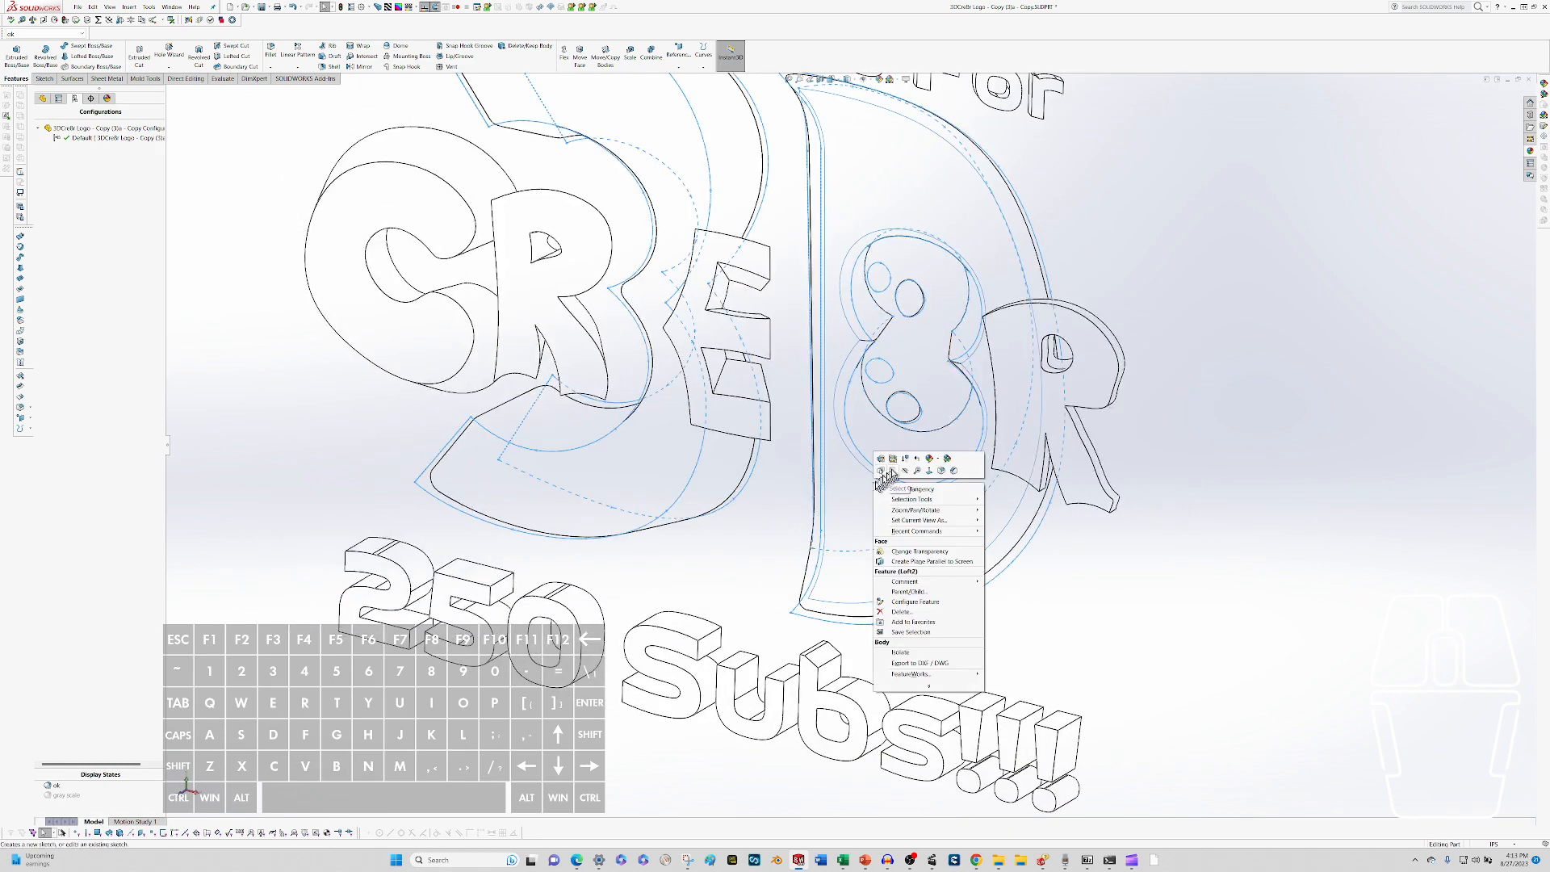
left_click(941, 464)
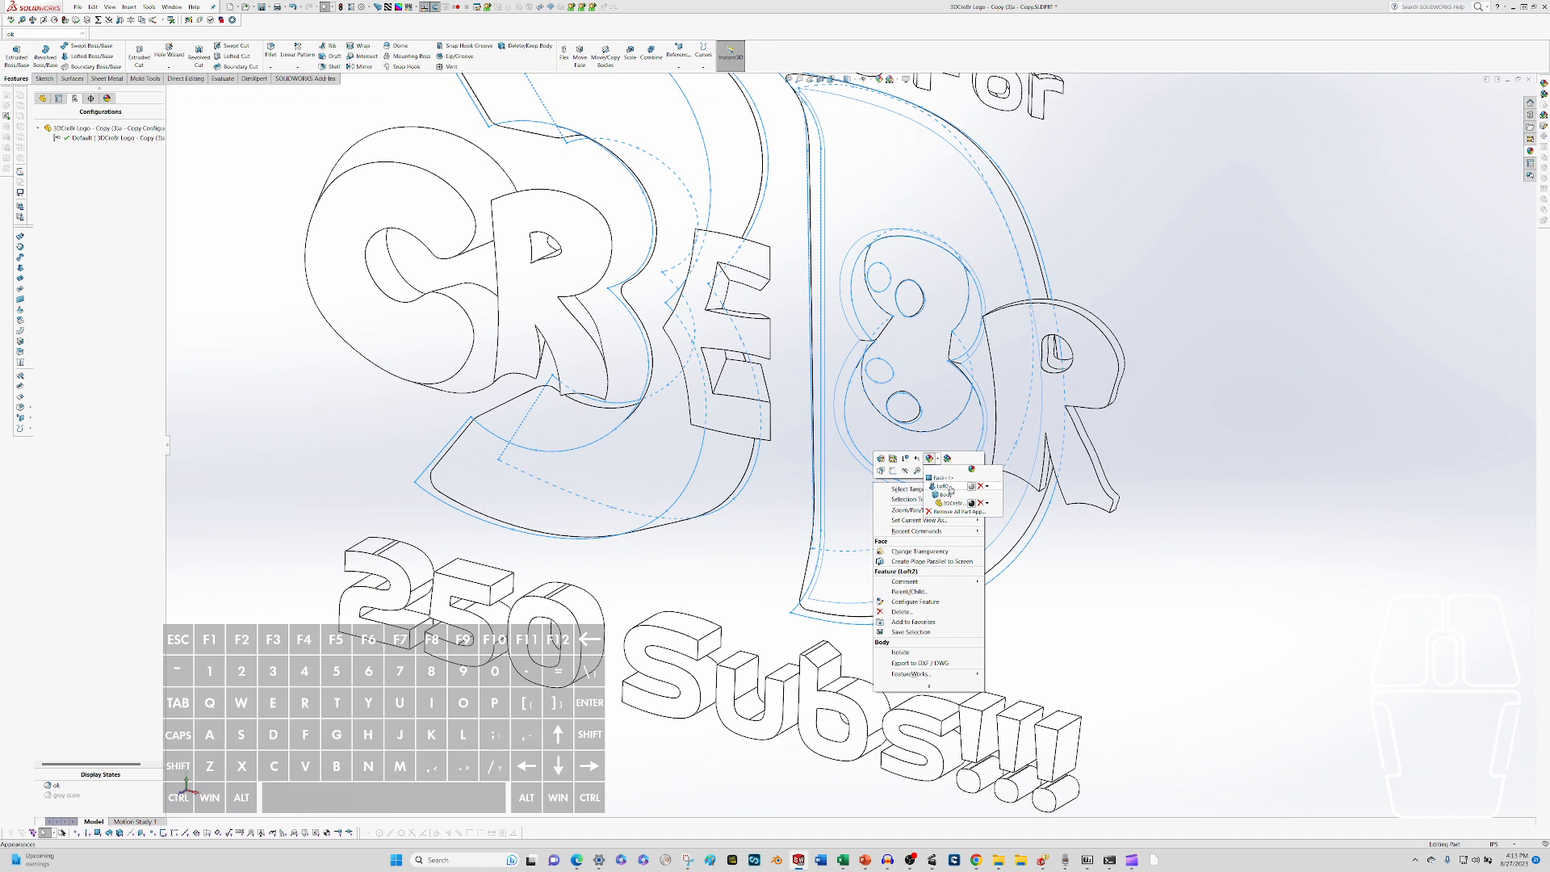
left_click(979, 487)
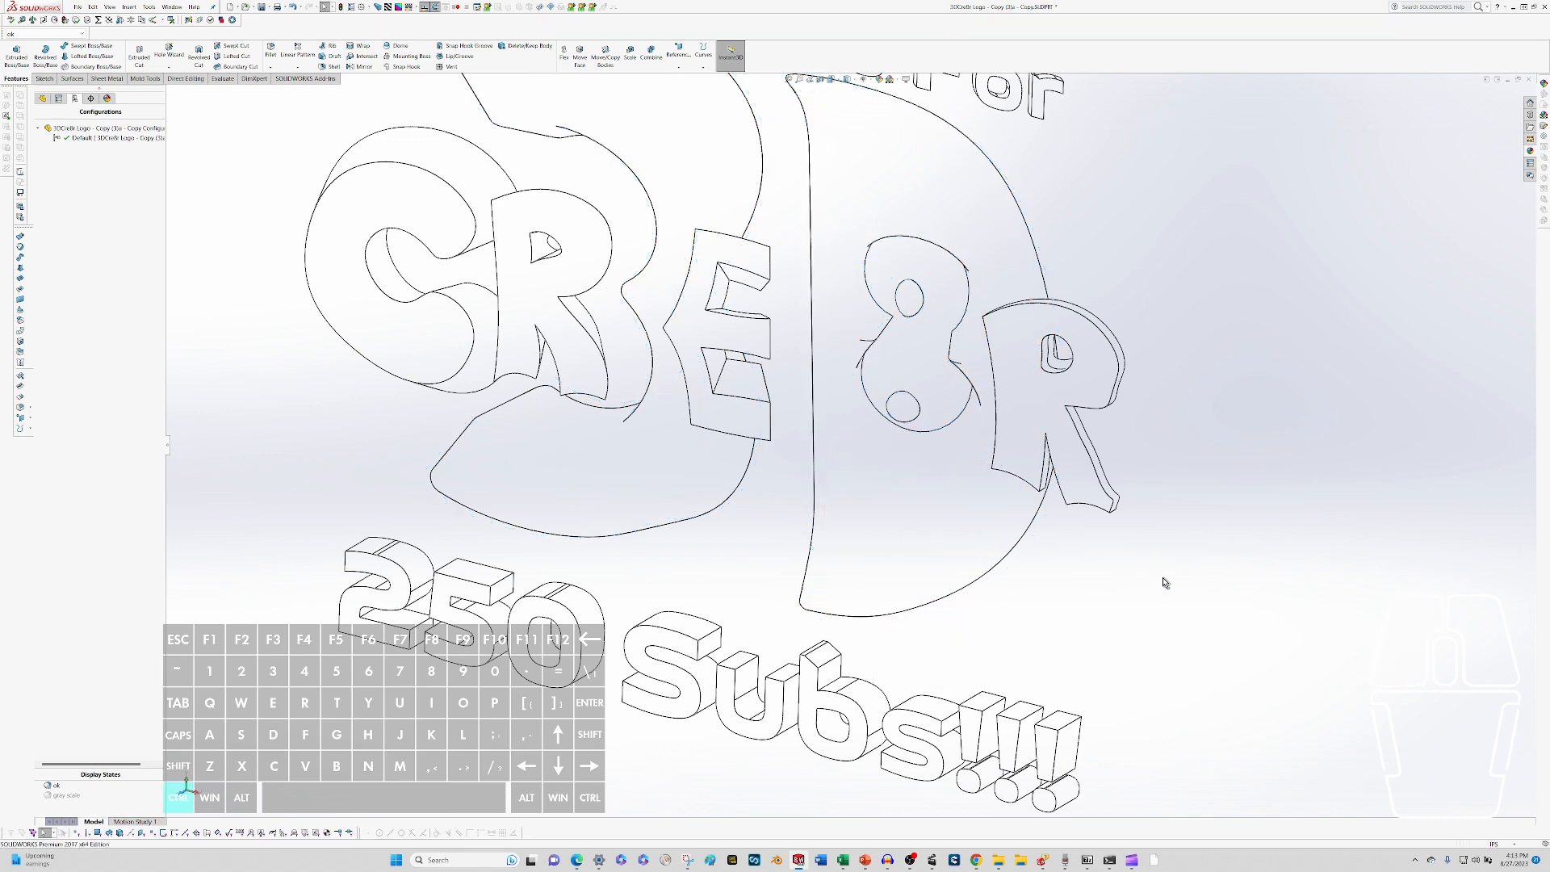
key("ctrl+z")
scroll(645, 448, "up", 4)
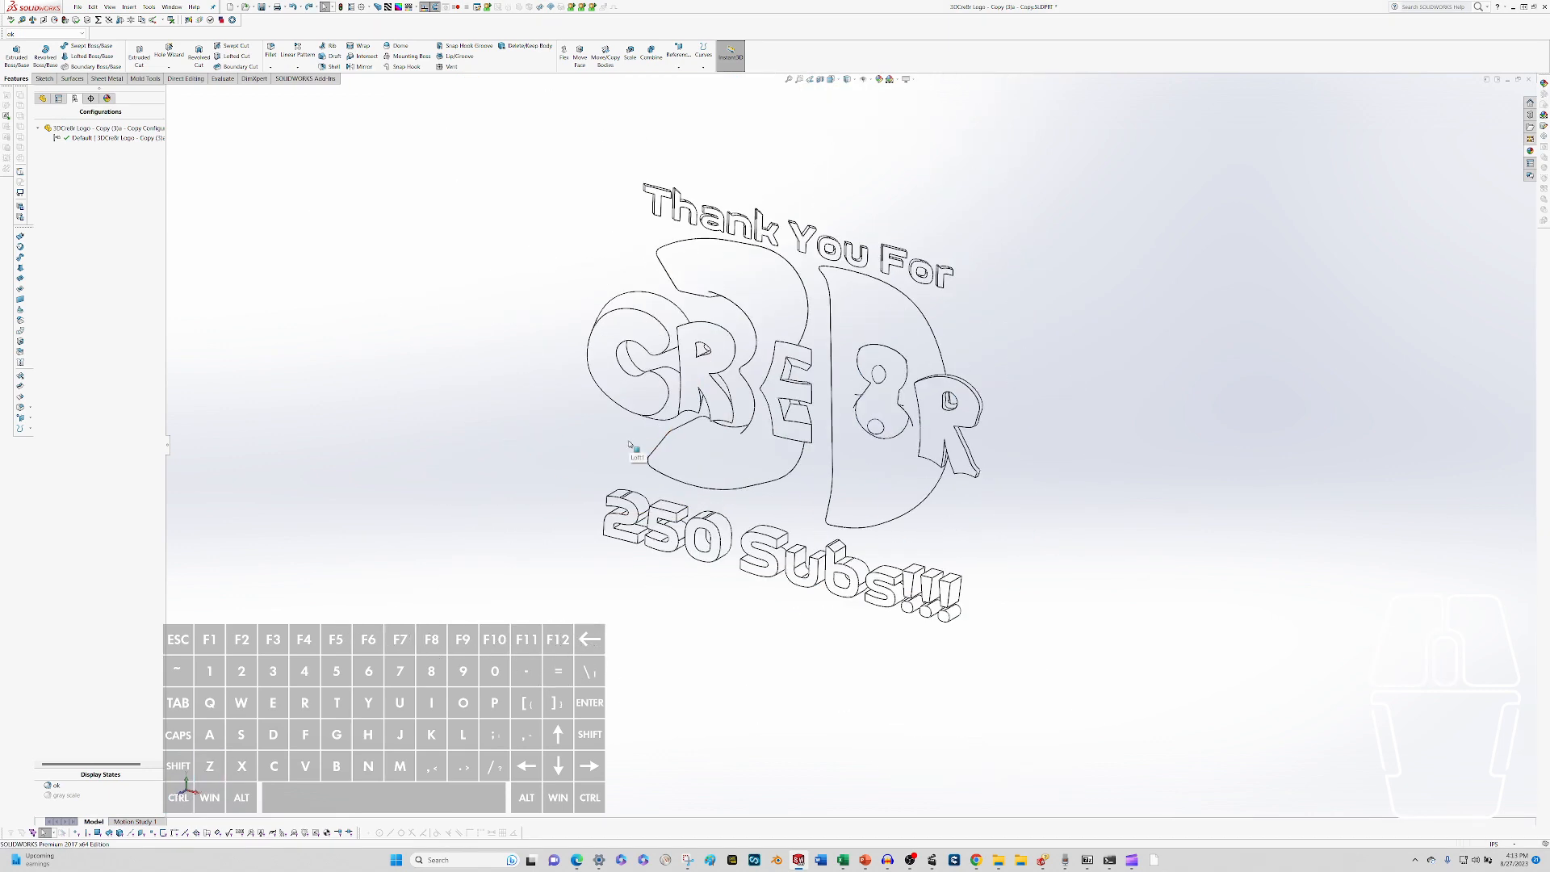
Apply the Courtyard Background scene to the part.
mouse_move(630, 444)
middle_mouse_down()
mouse_move(618, 428)
mouse_move(659, 436)
middle_mouse_up()
scroll(815, 310, "down", 3)
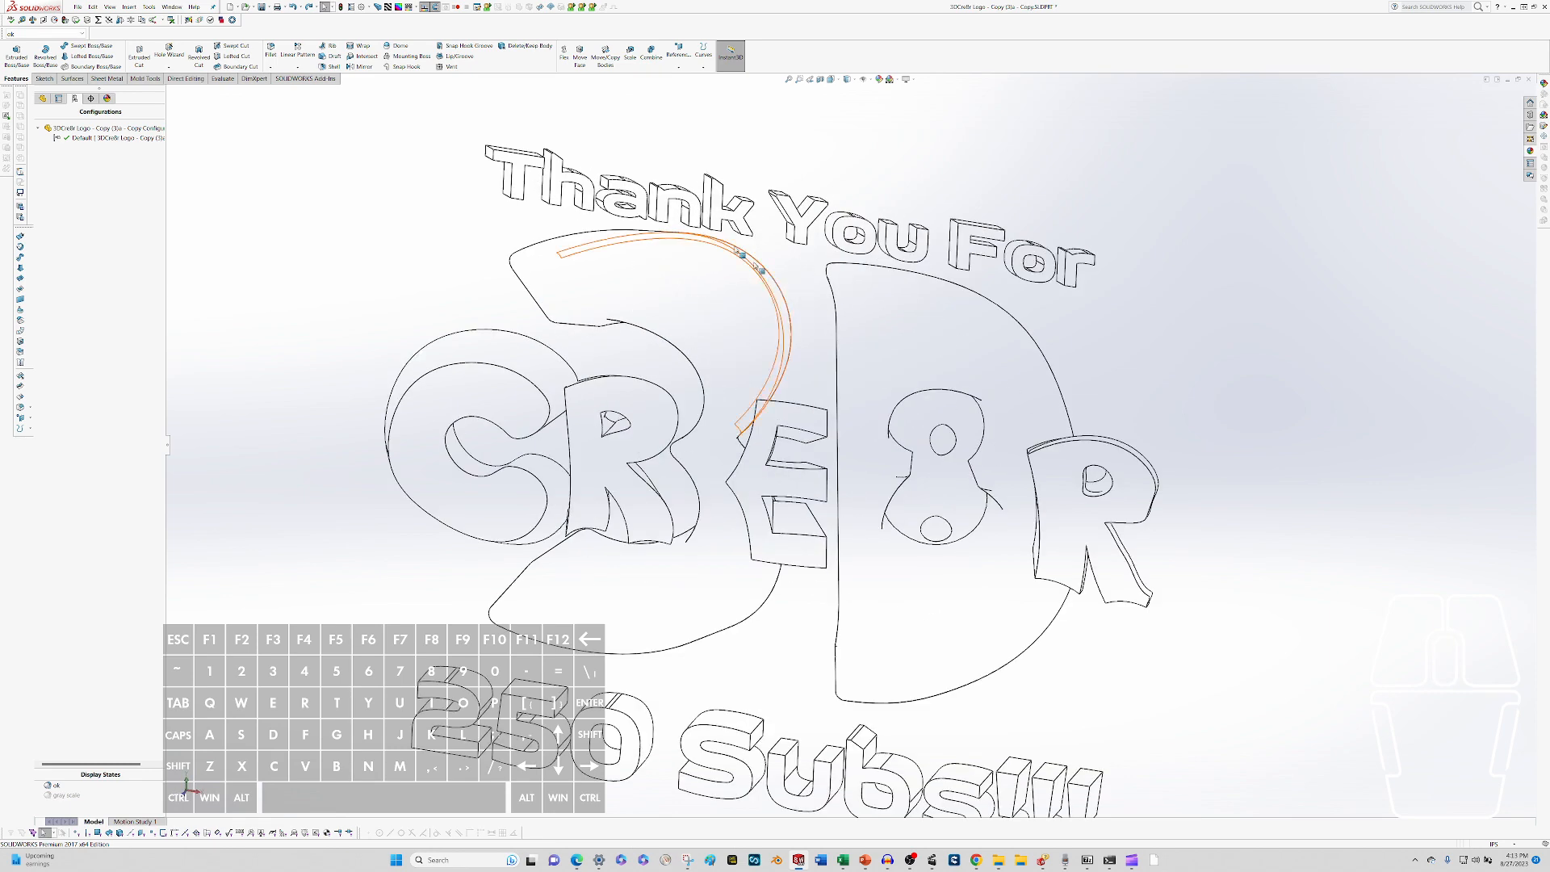
left_click(900, 84)
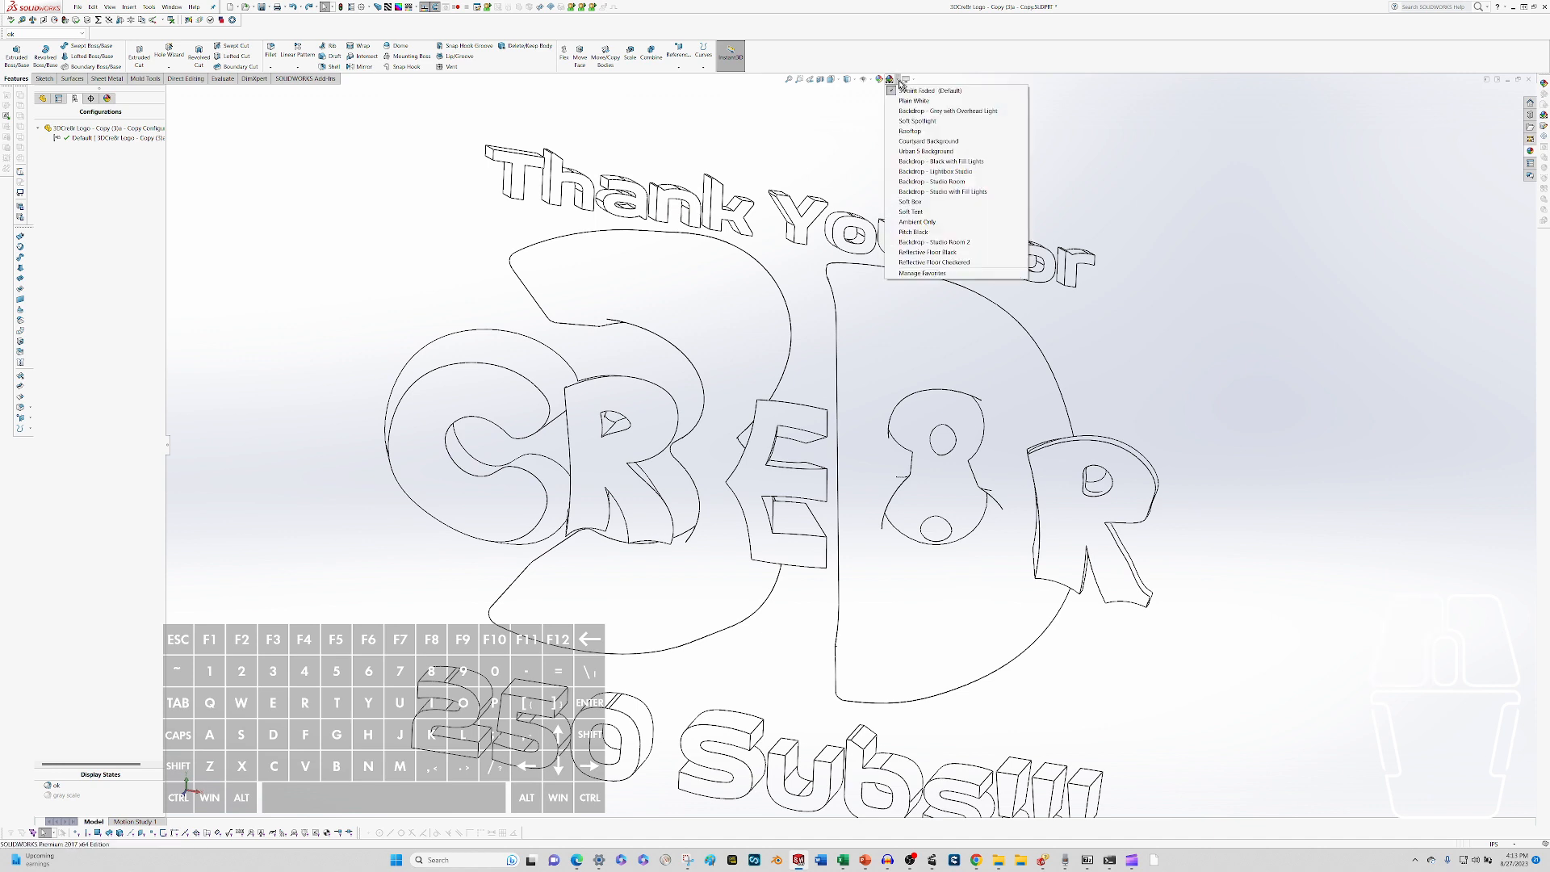
left_click(910, 143)
scroll(865, 367, "up", 4)
scroll(969, 446, "down", 3)
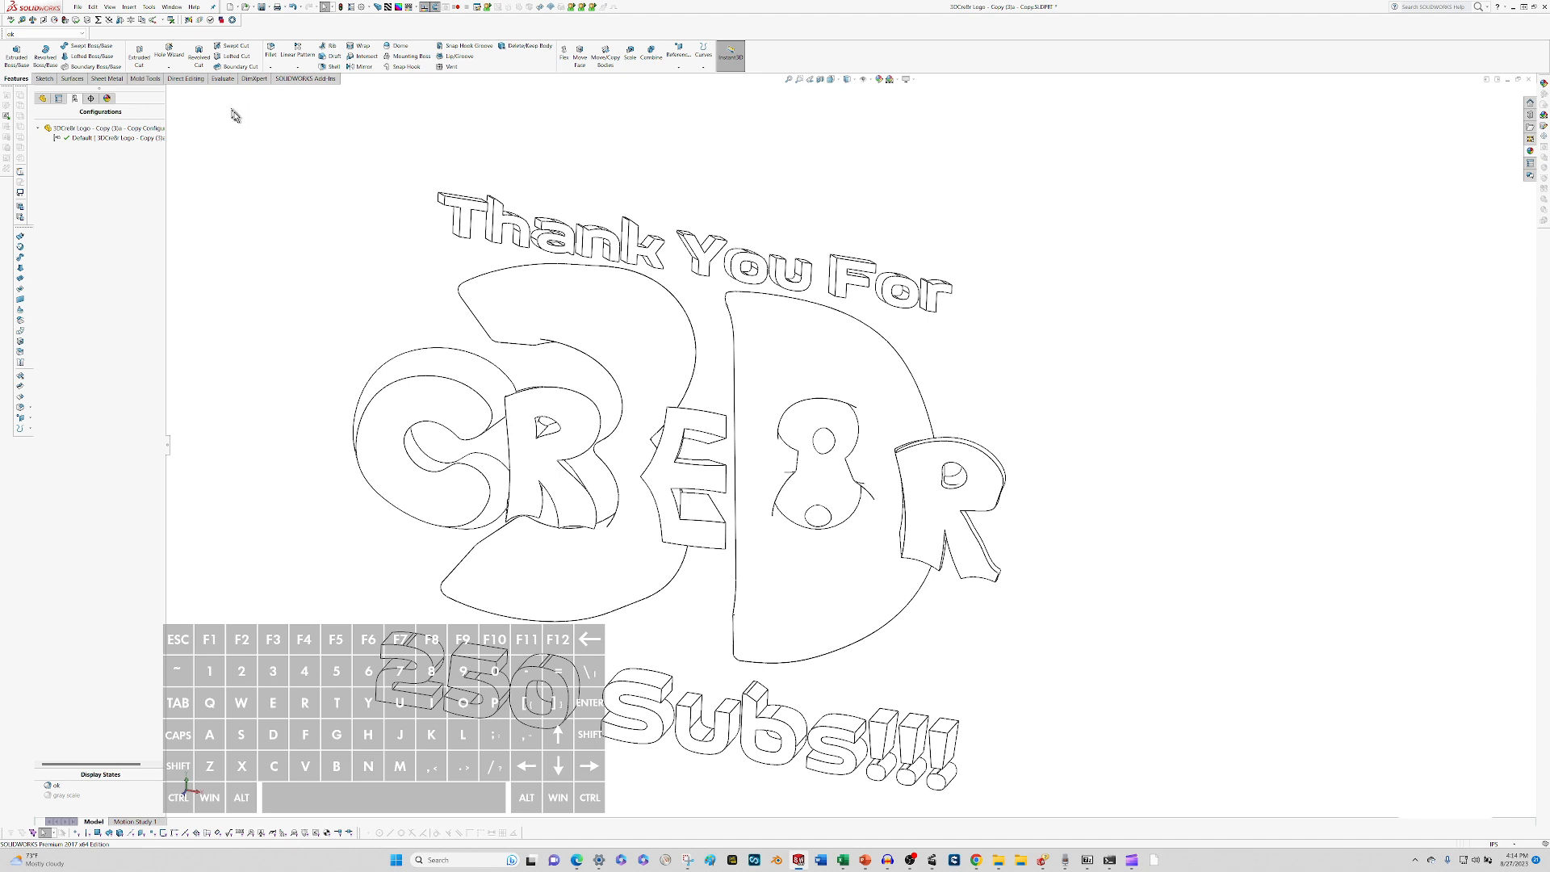
Load the PhotoView 360 add-in for the current session.
left_click(149, 6)
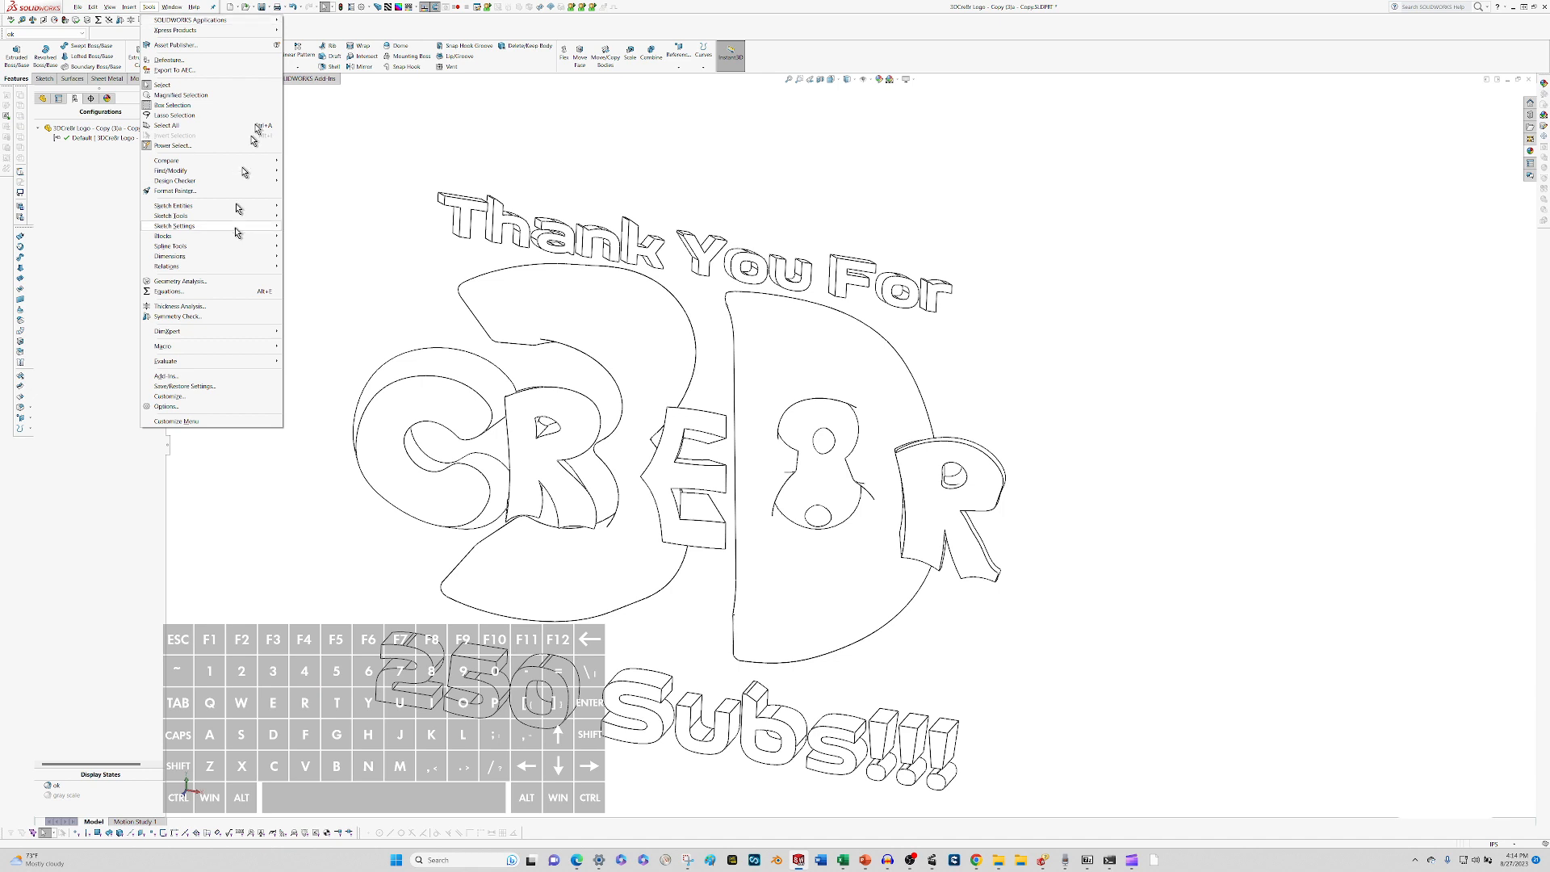
left_click(219, 376)
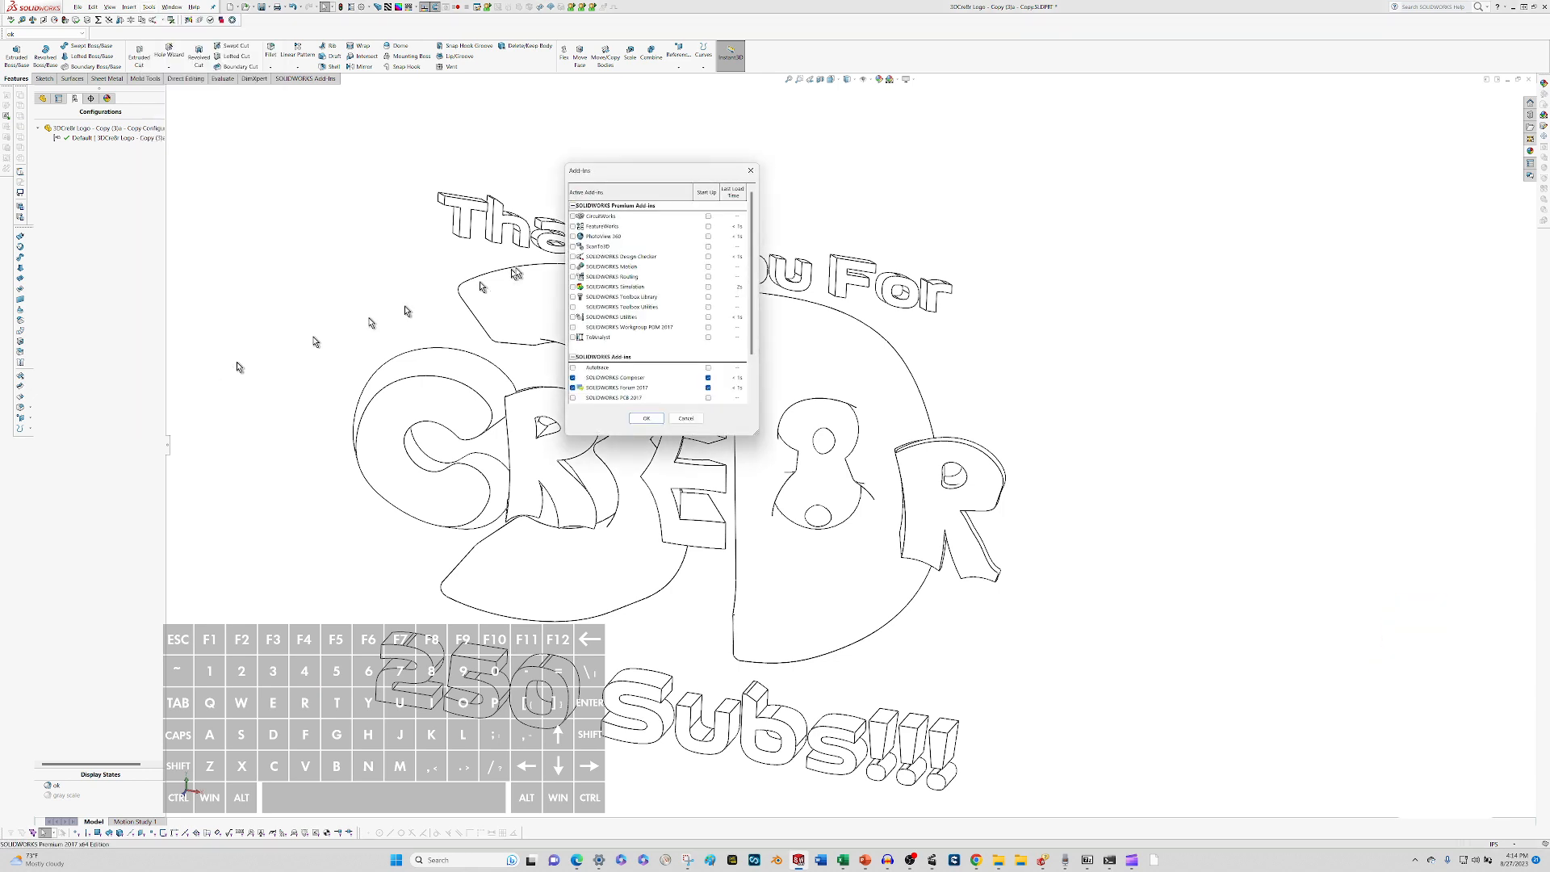
left_click(574, 236)
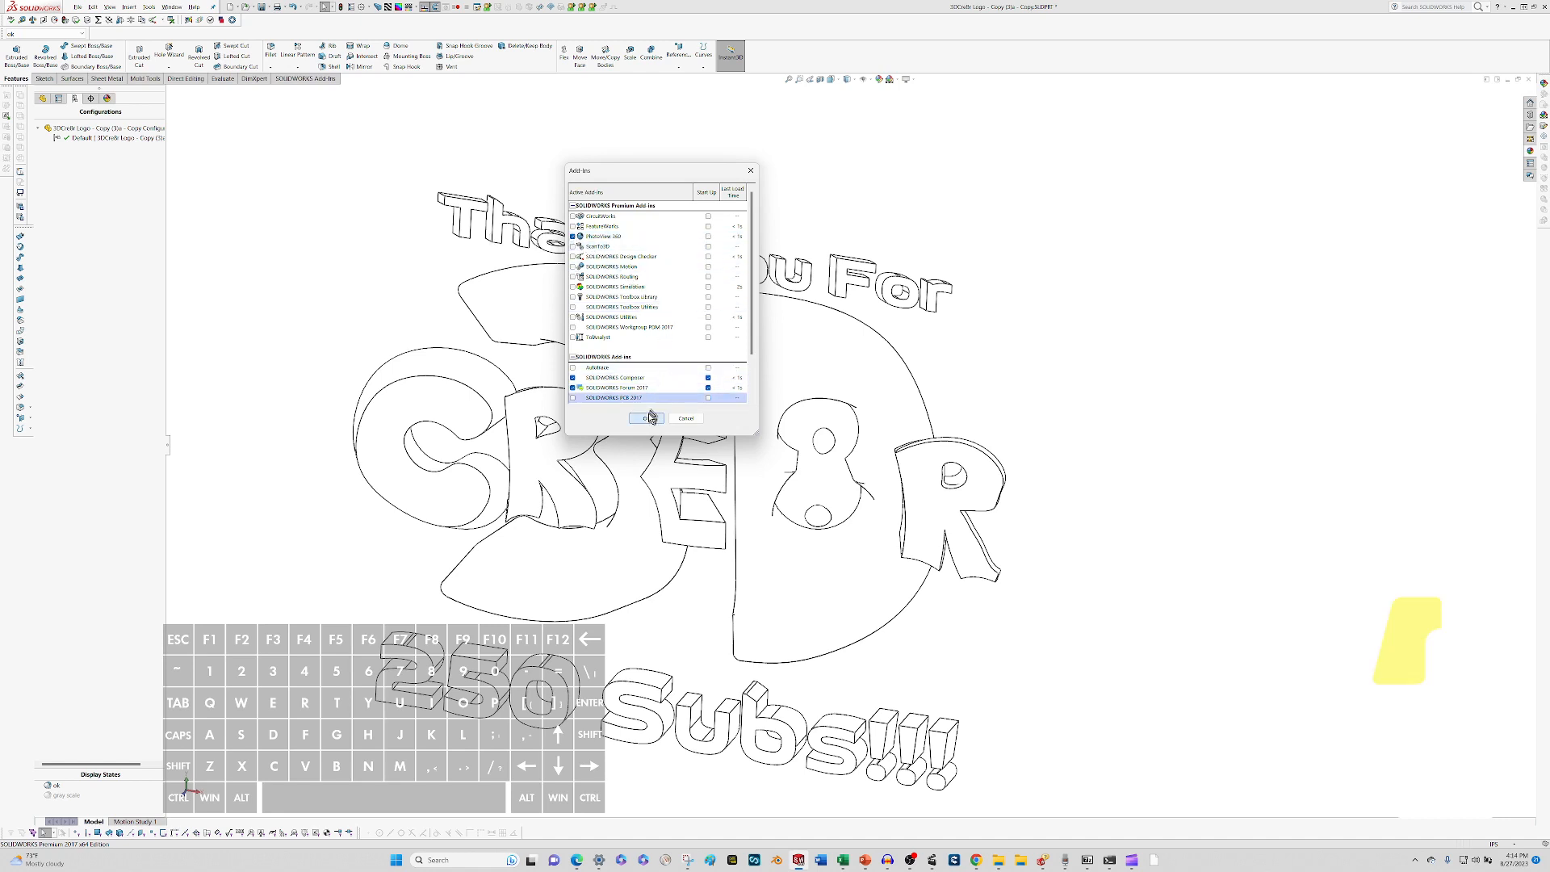
left_click(645, 419)
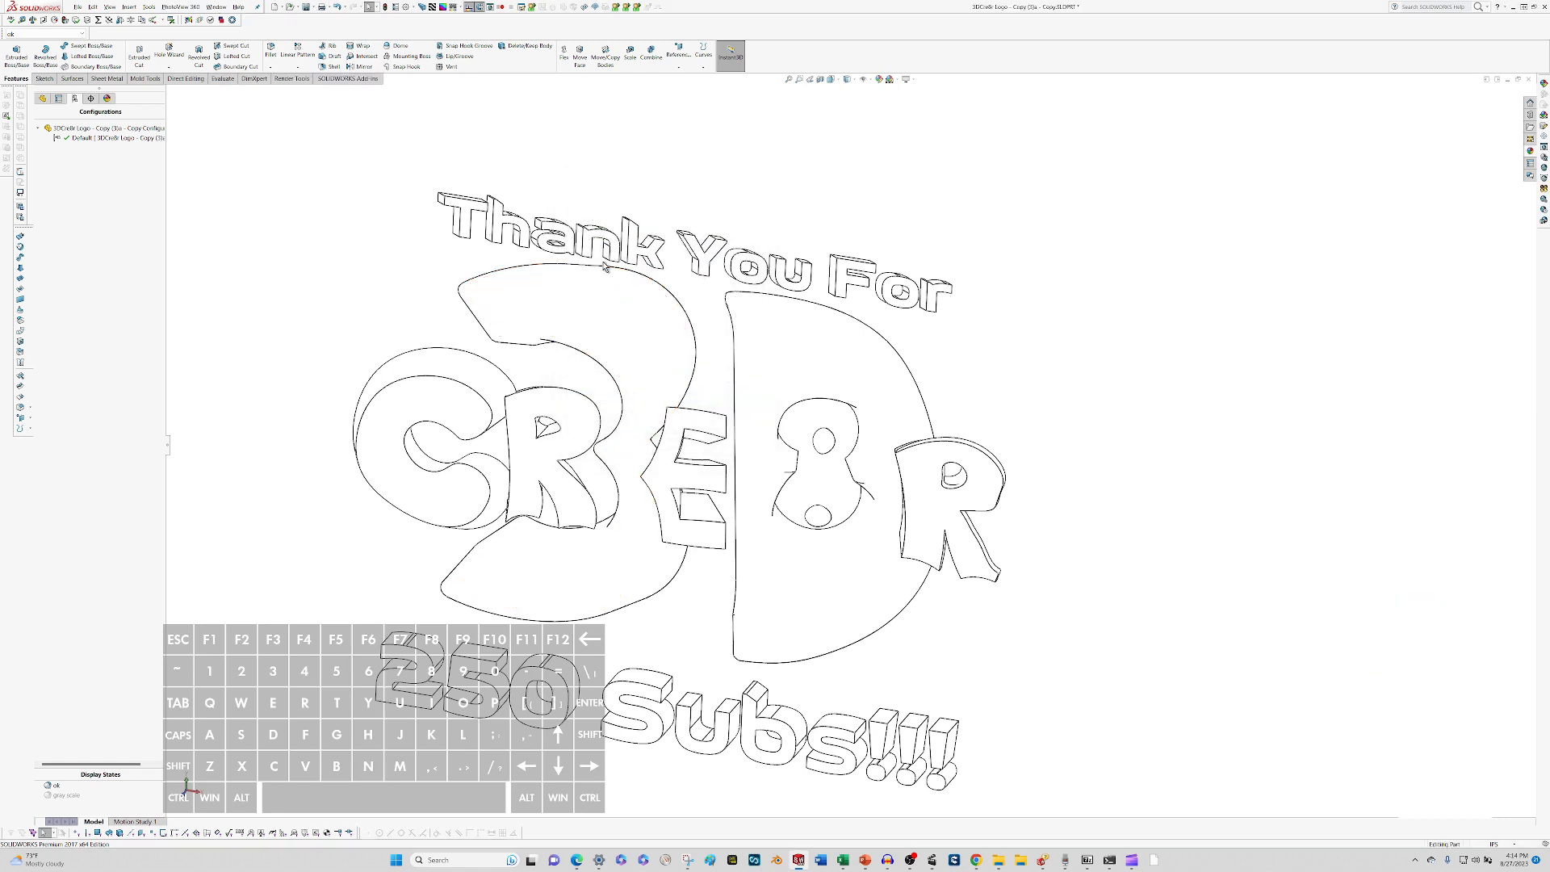
Run a final render without camera or perspective, declining to replace the missing sketch image, and close the render window after viewing it.
left_click(290, 81)
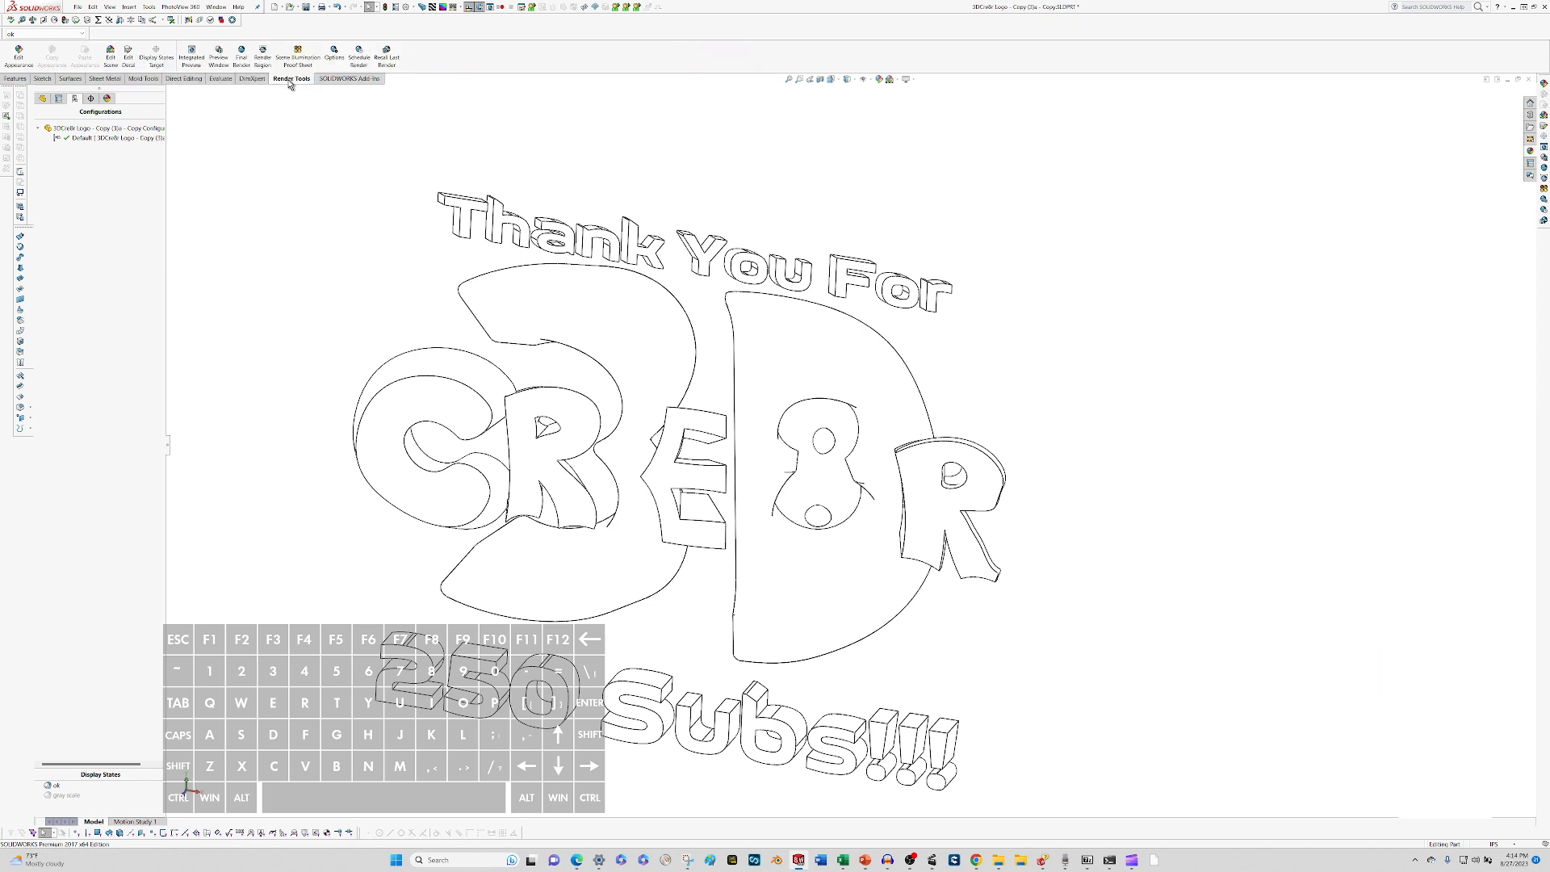
left_click(247, 58)
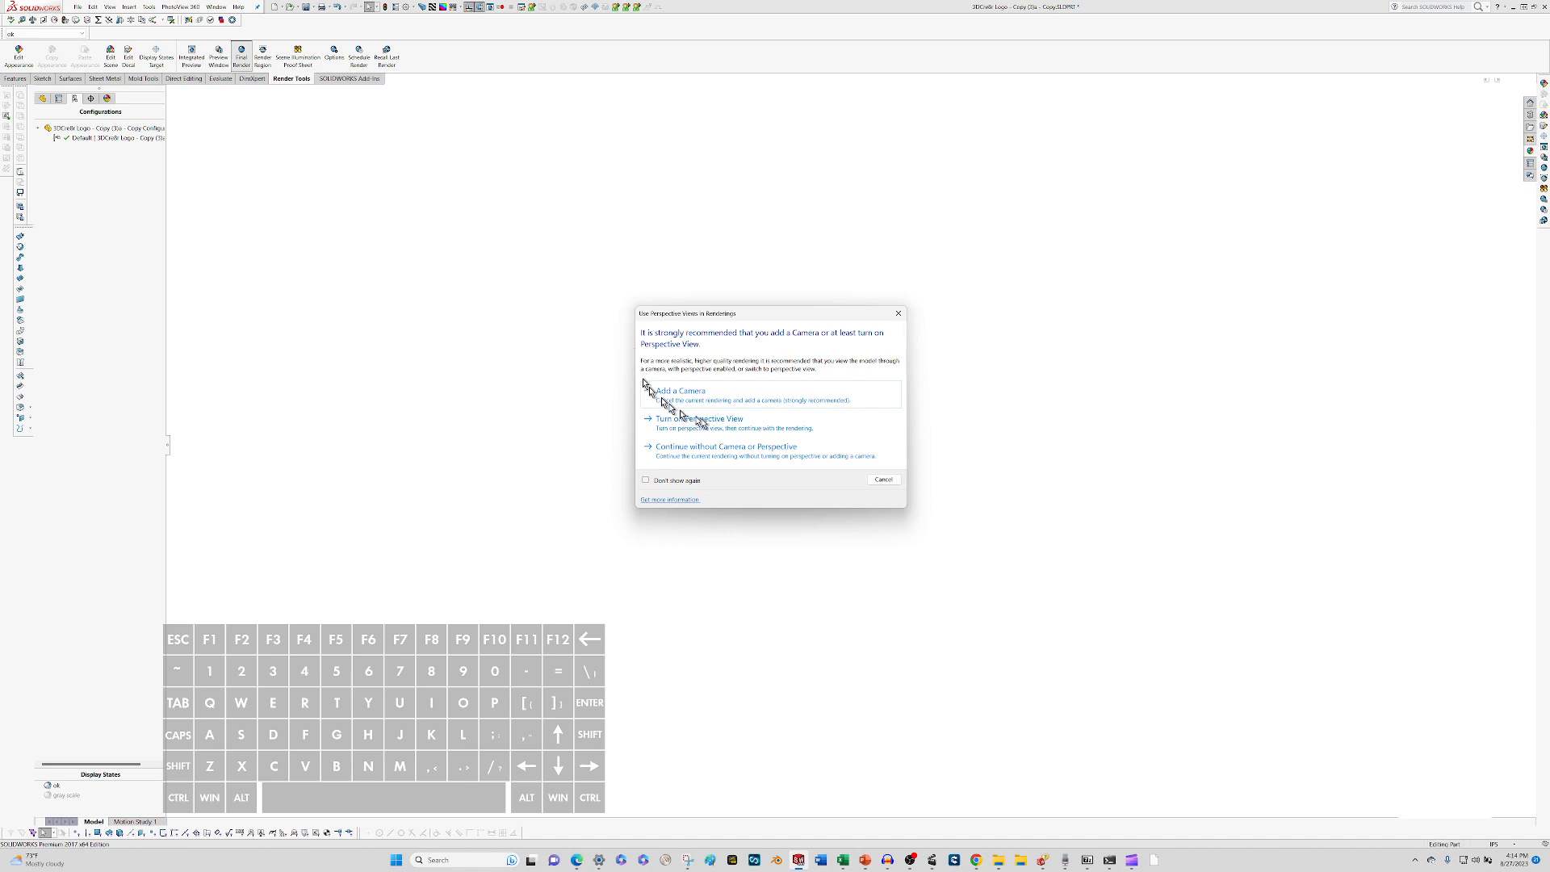
left_click(811, 455)
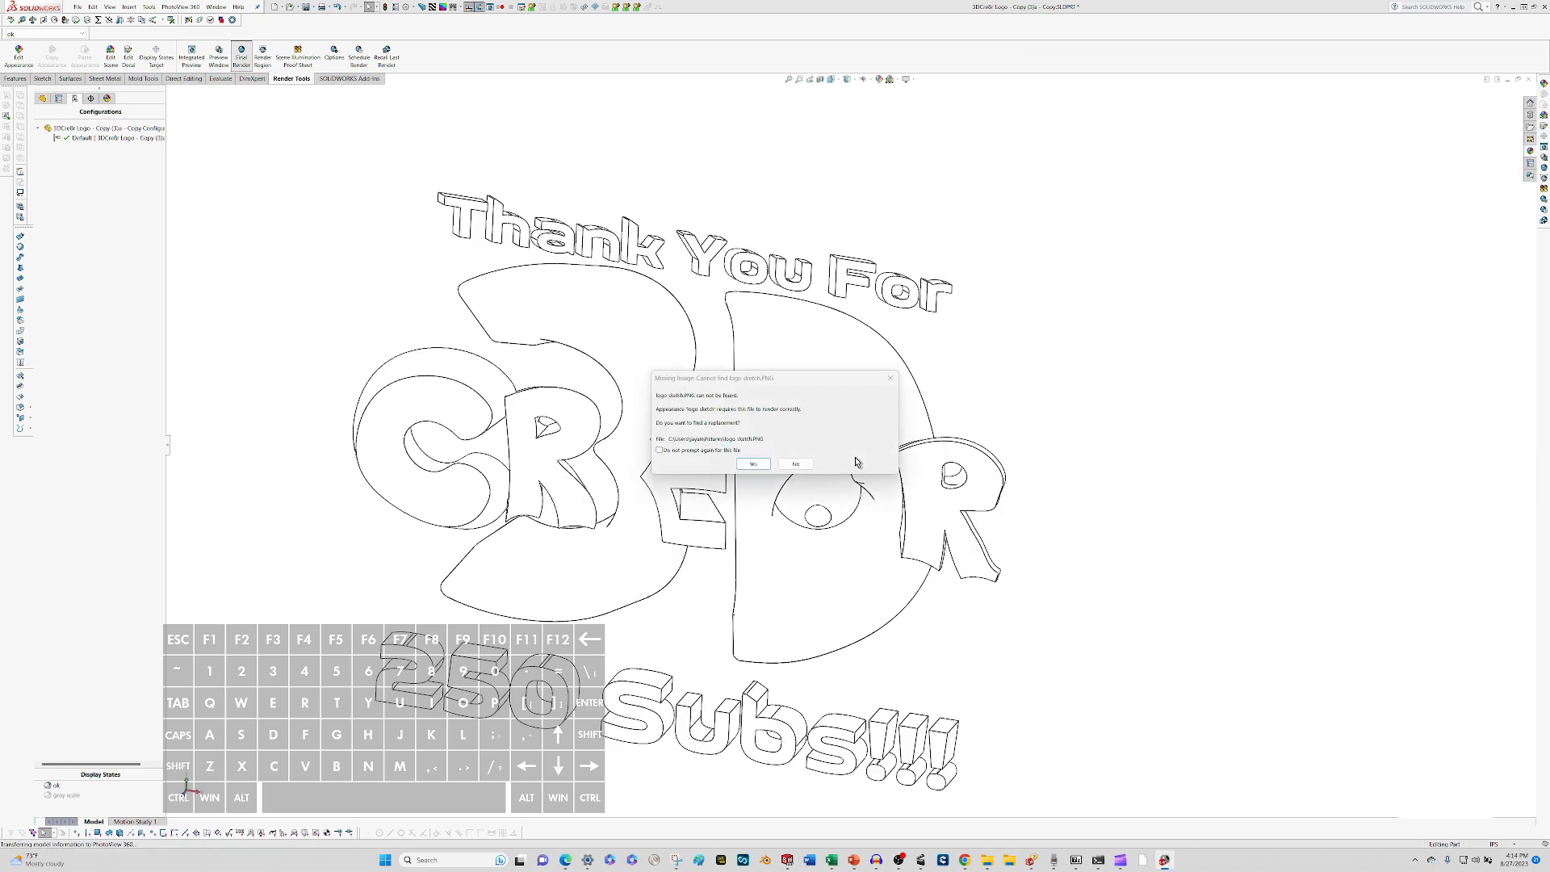
left_click(794, 464)
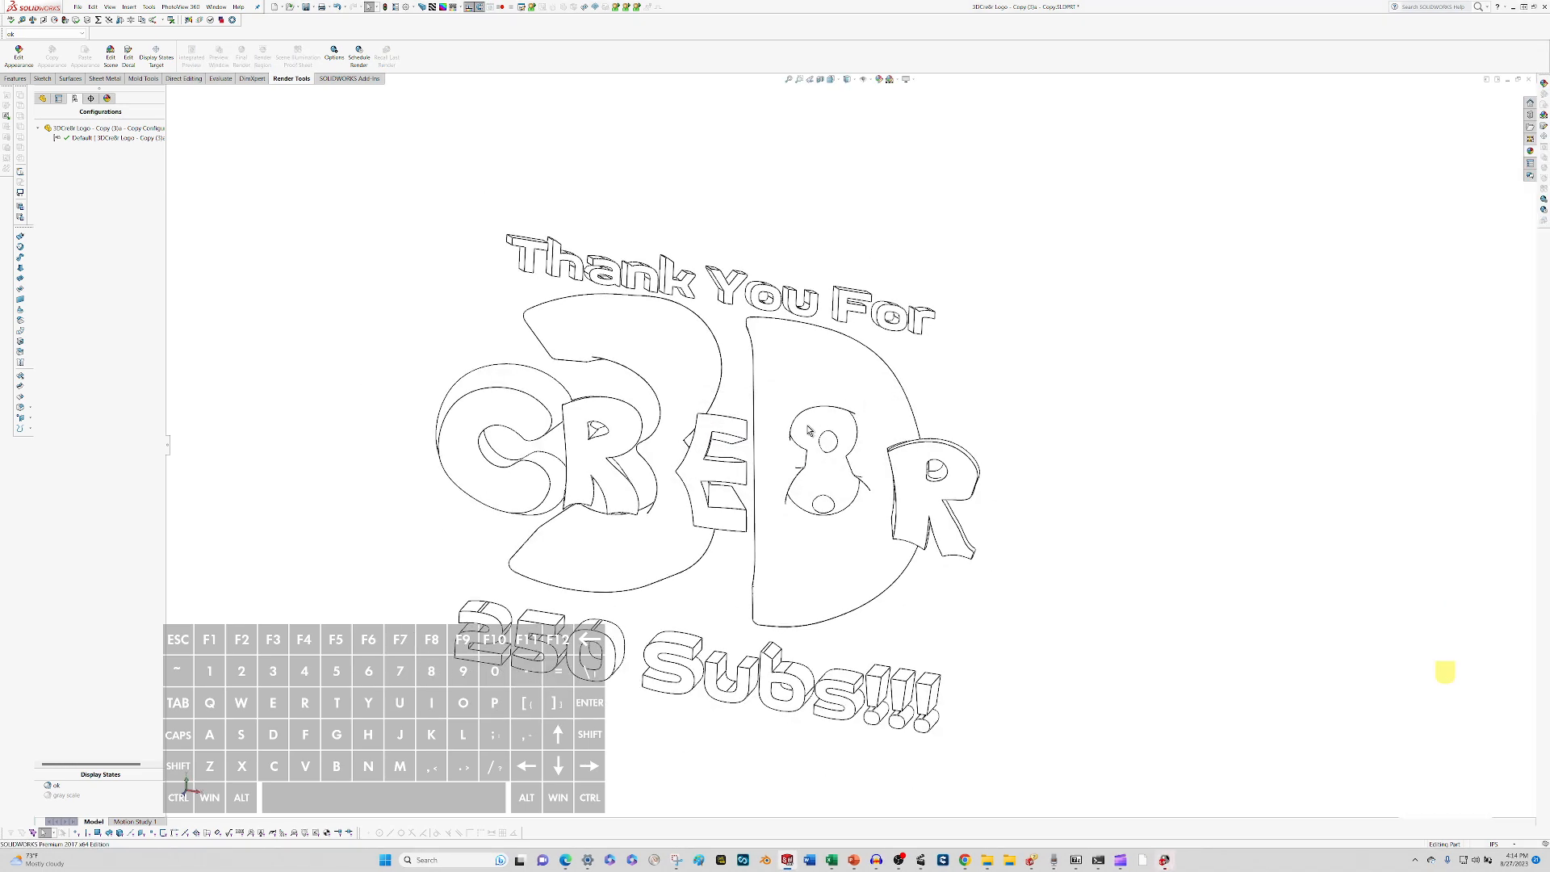
left_click(1165, 860)
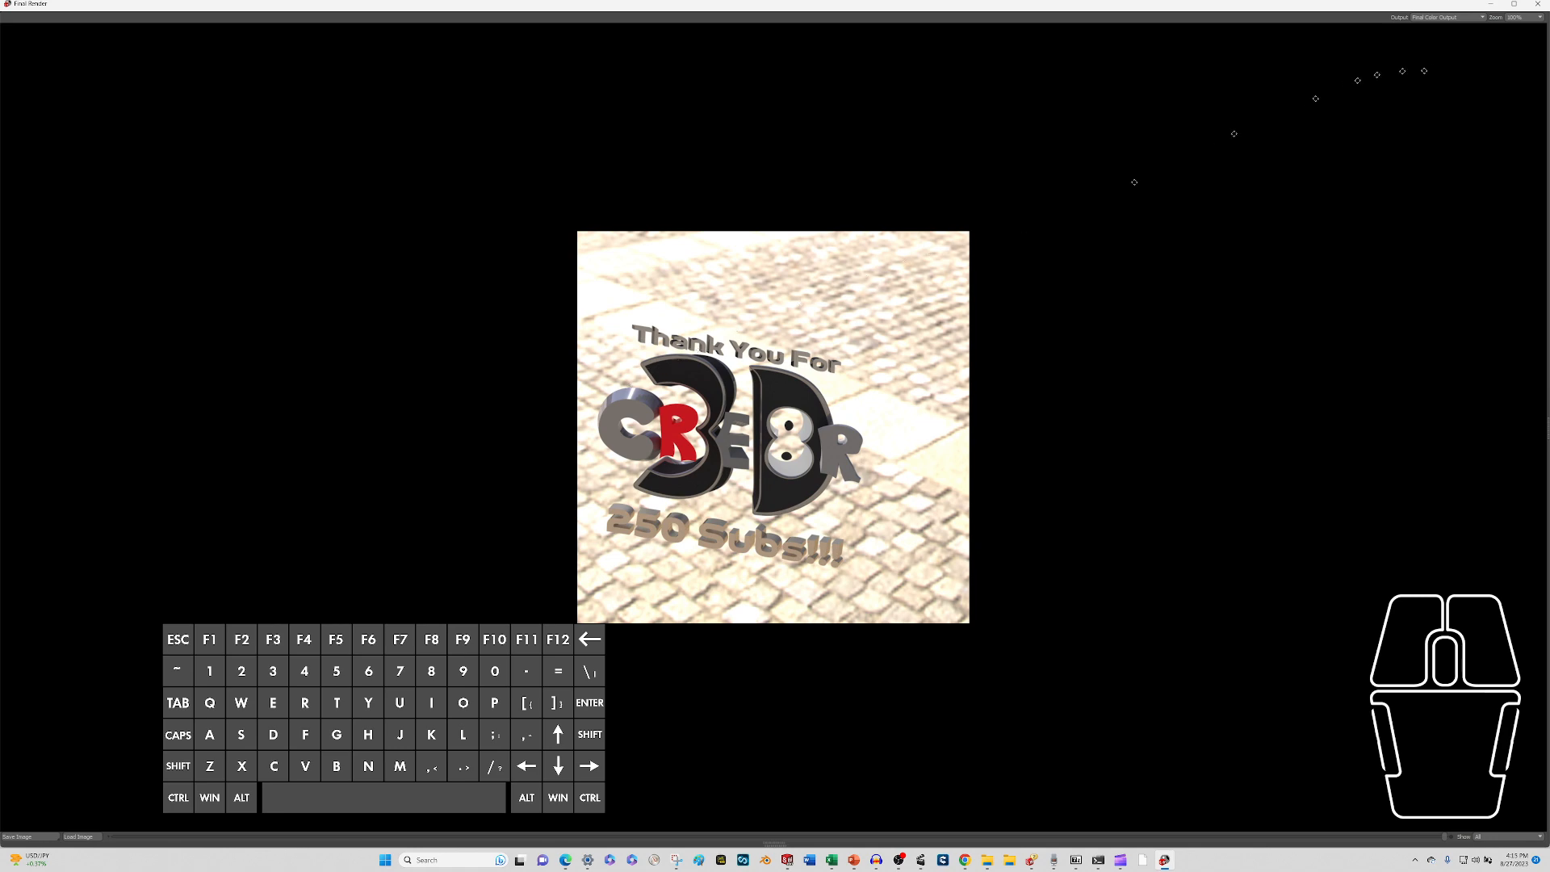
left_click(1535, 6)
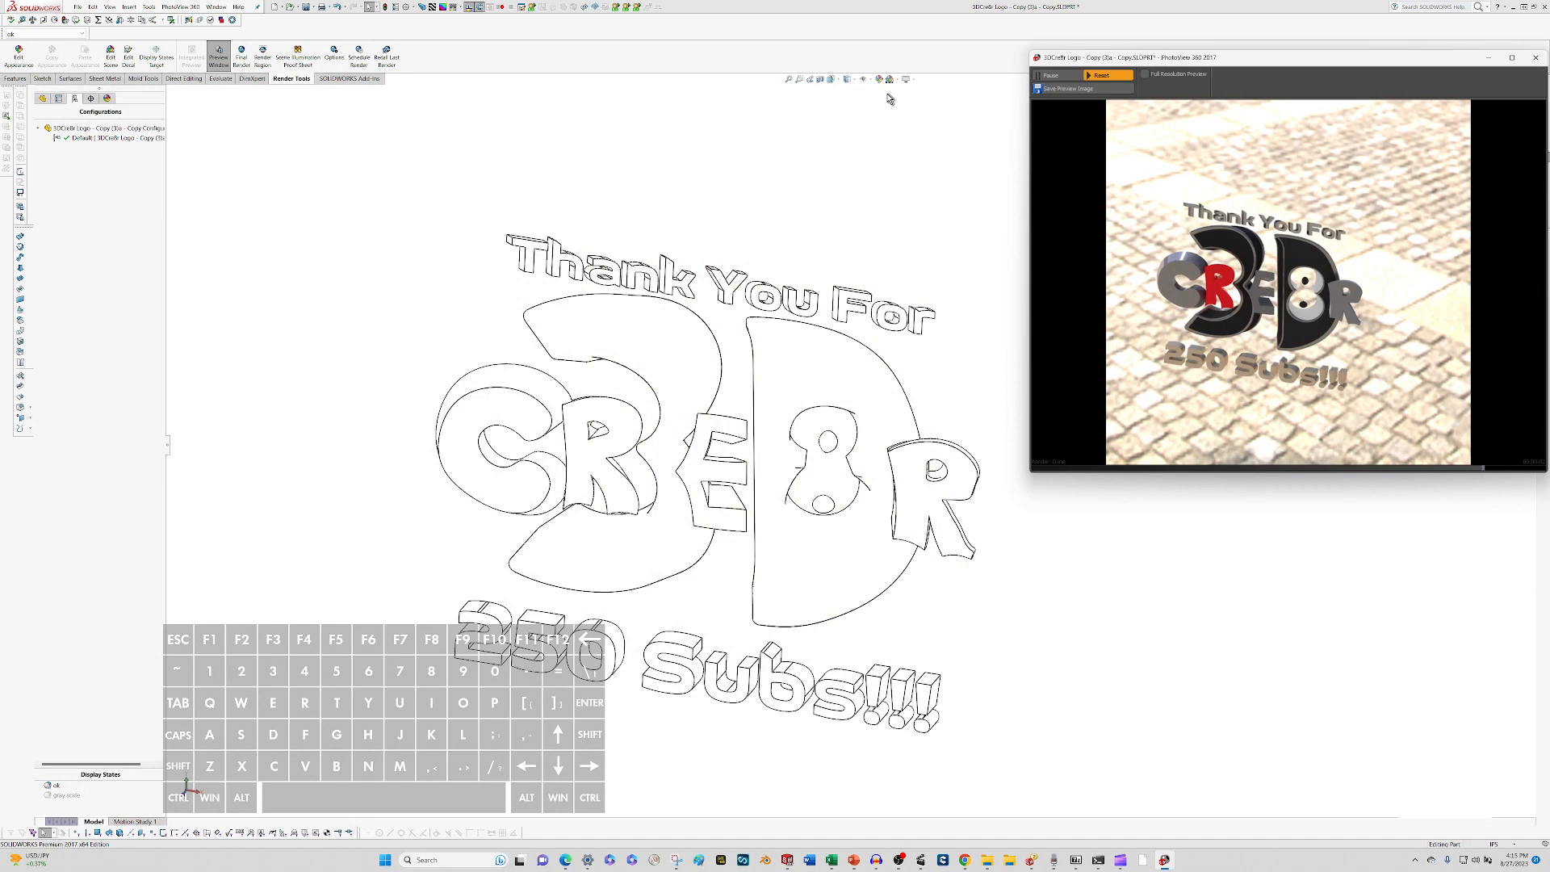
Change the view's display style to shaded with edges and close the PhotoView 360 preview window.
left_click(856, 81)
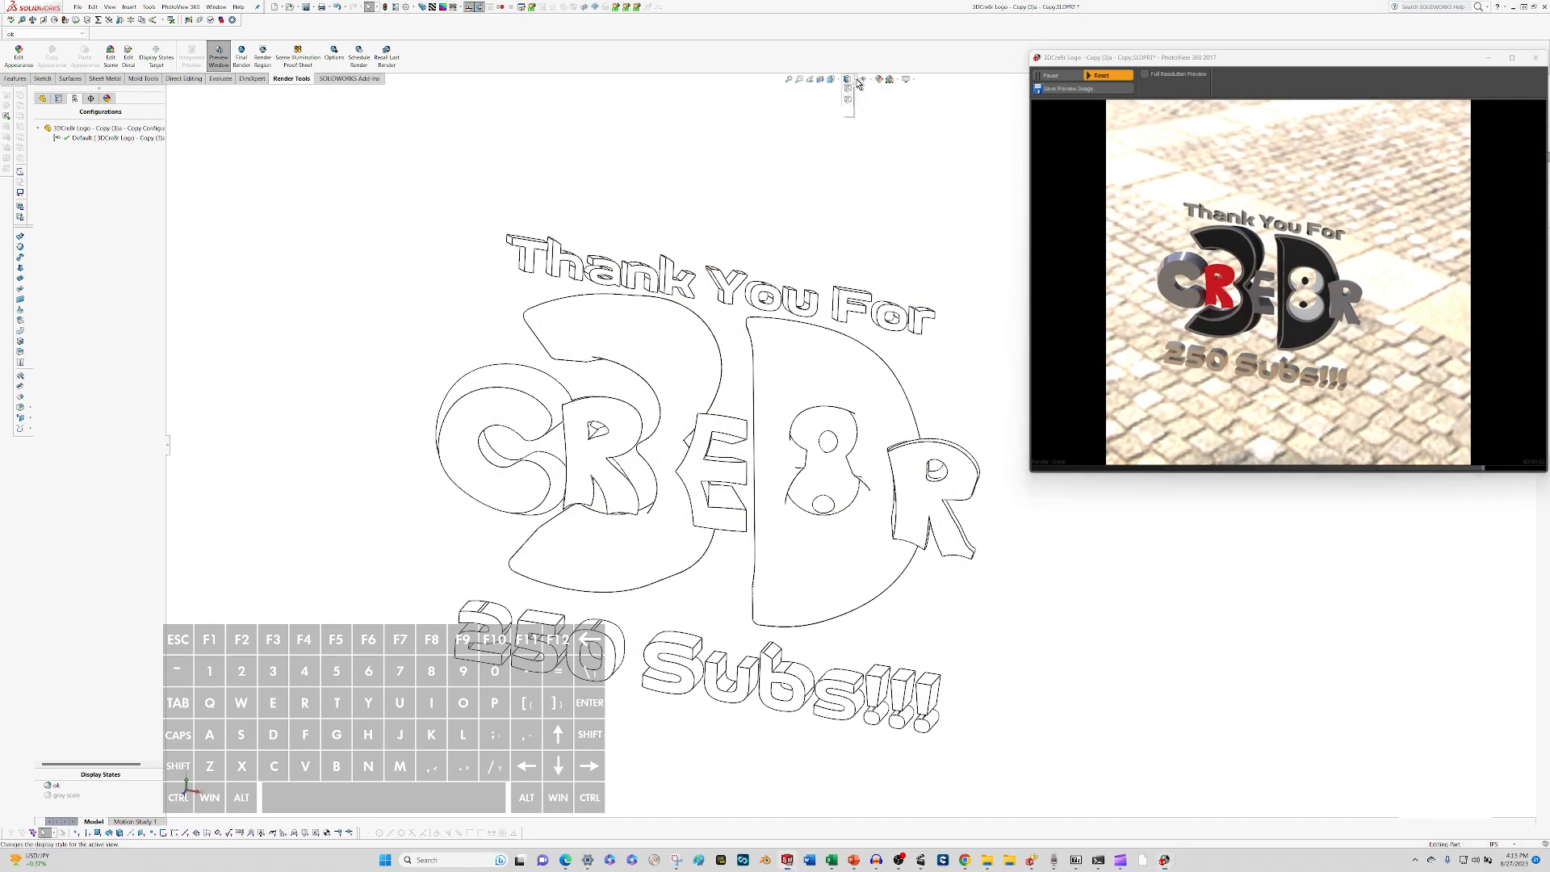
left_click(847, 91)
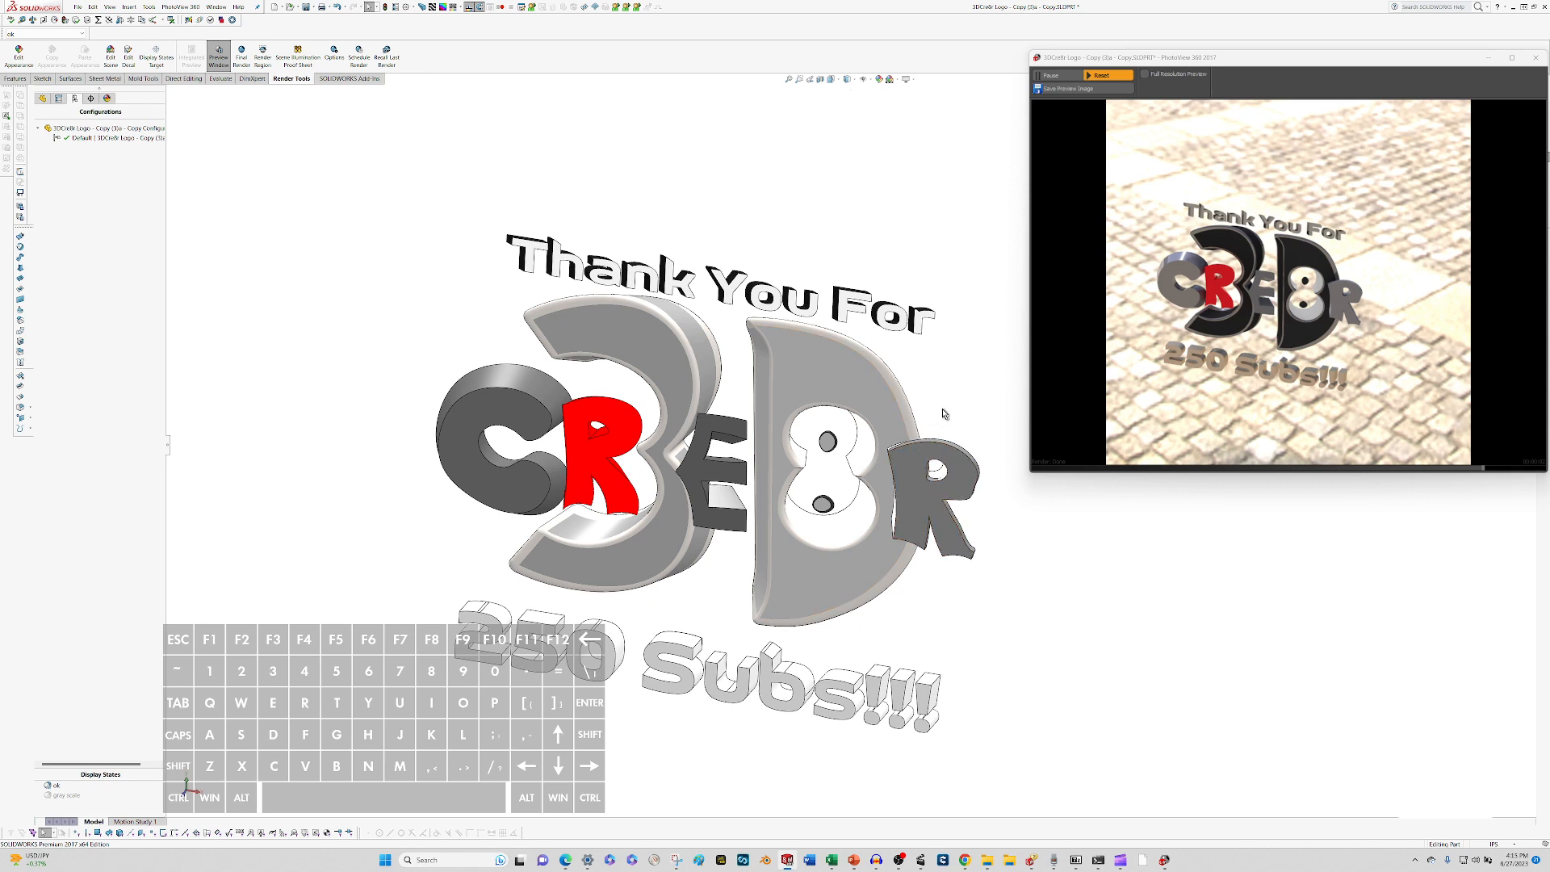
left_click(856, 81)
left_click(849, 92)
left_click(1533, 64)
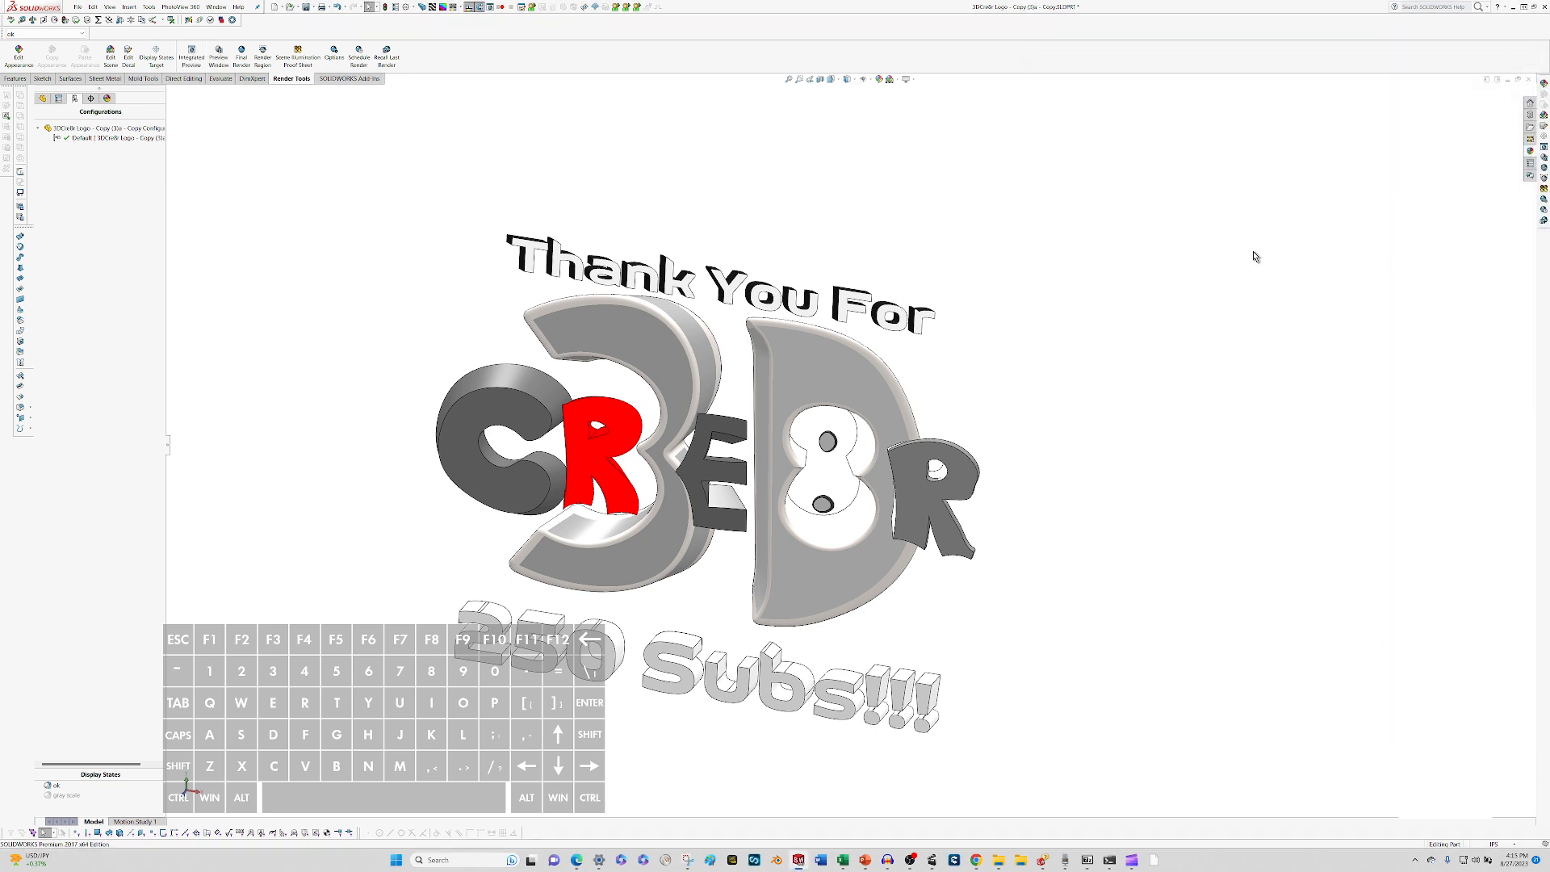
Activate the gray scale display state for the logo part.
scroll(848, 493, "up", 2)
scroll(759, 525, "down", 2)
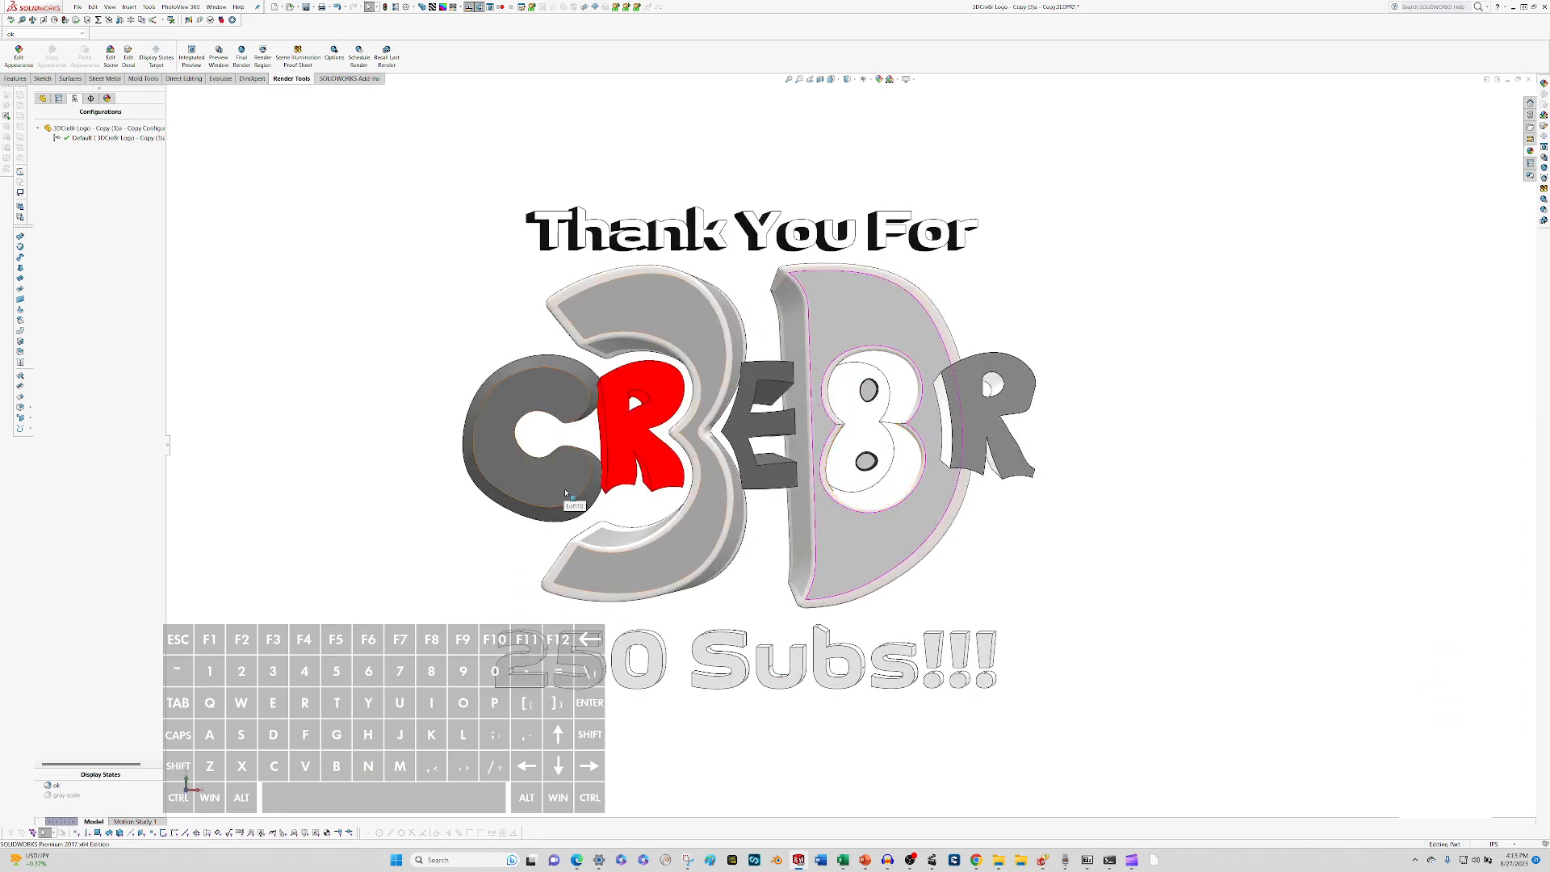
scroll(597, 509, "down", 8)
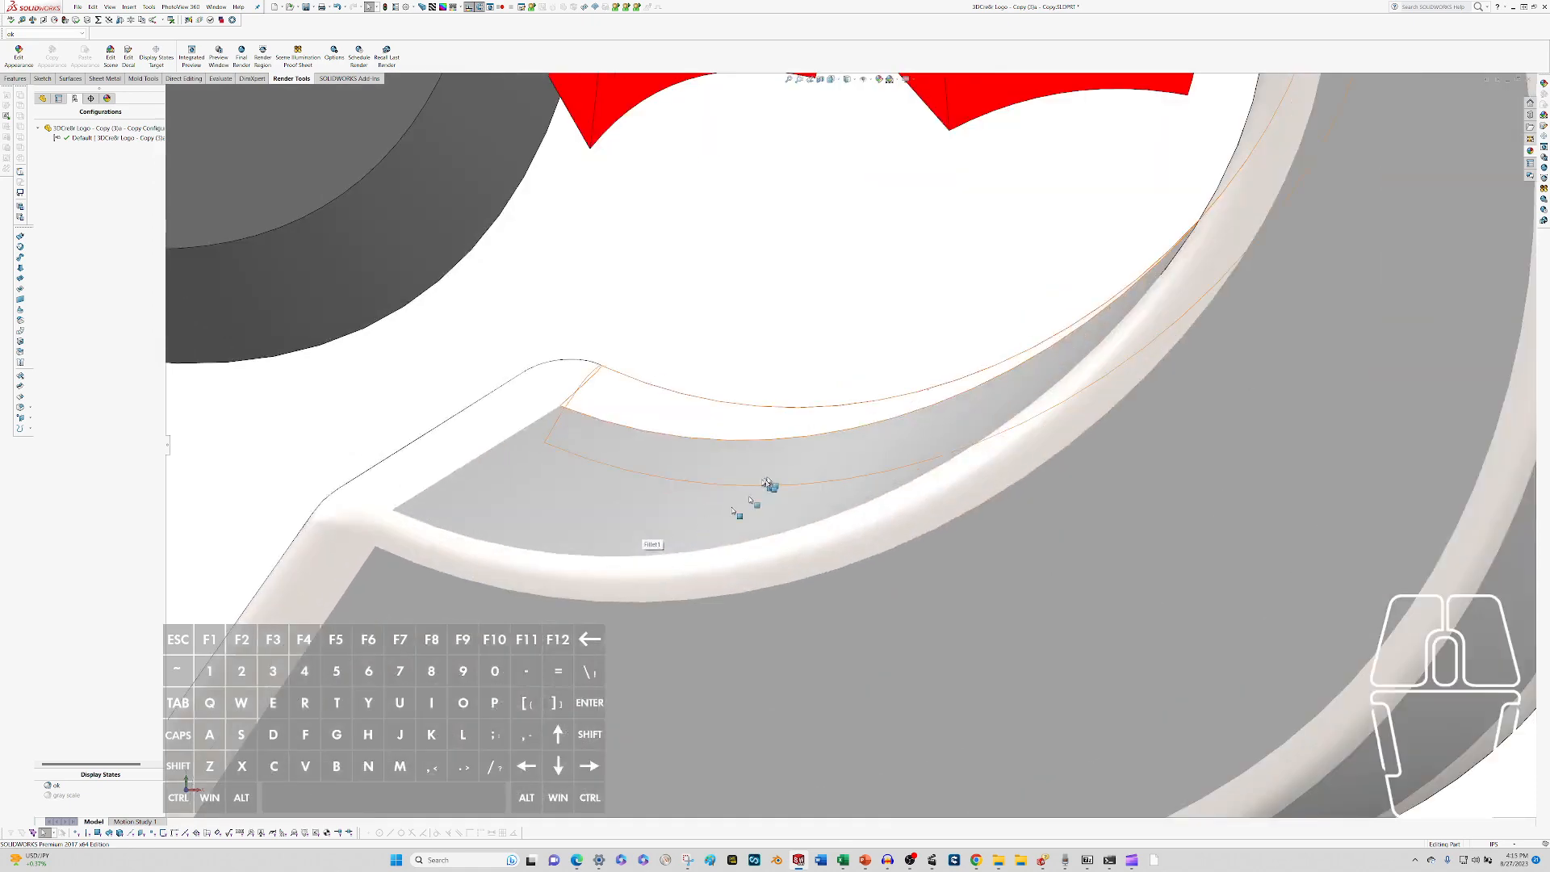
scroll(972, 415, "up", 10)
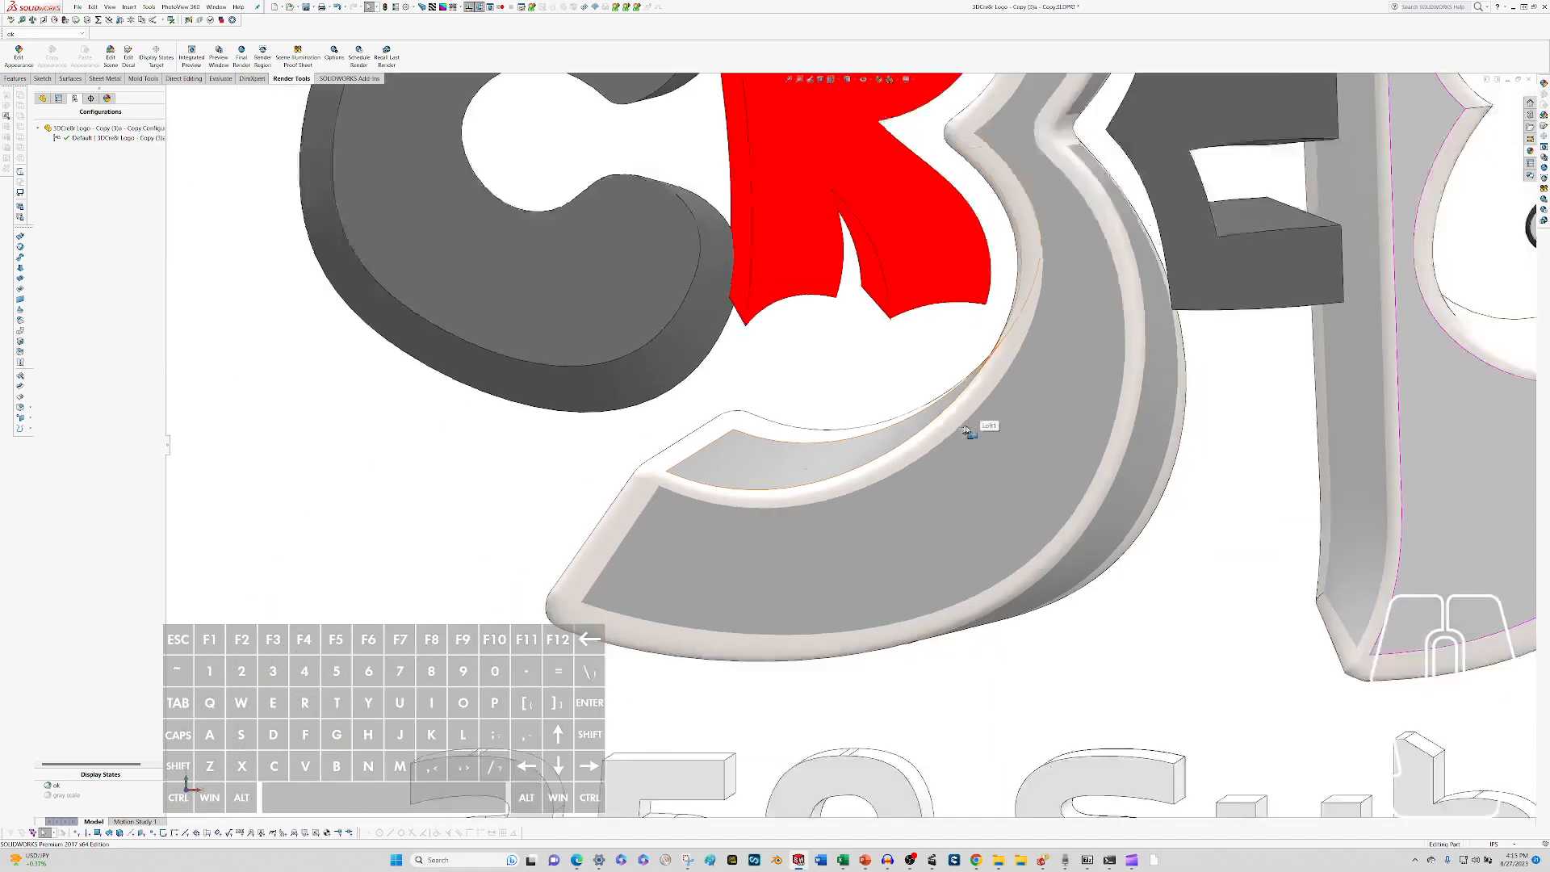
scroll(829, 358, "down", 1)
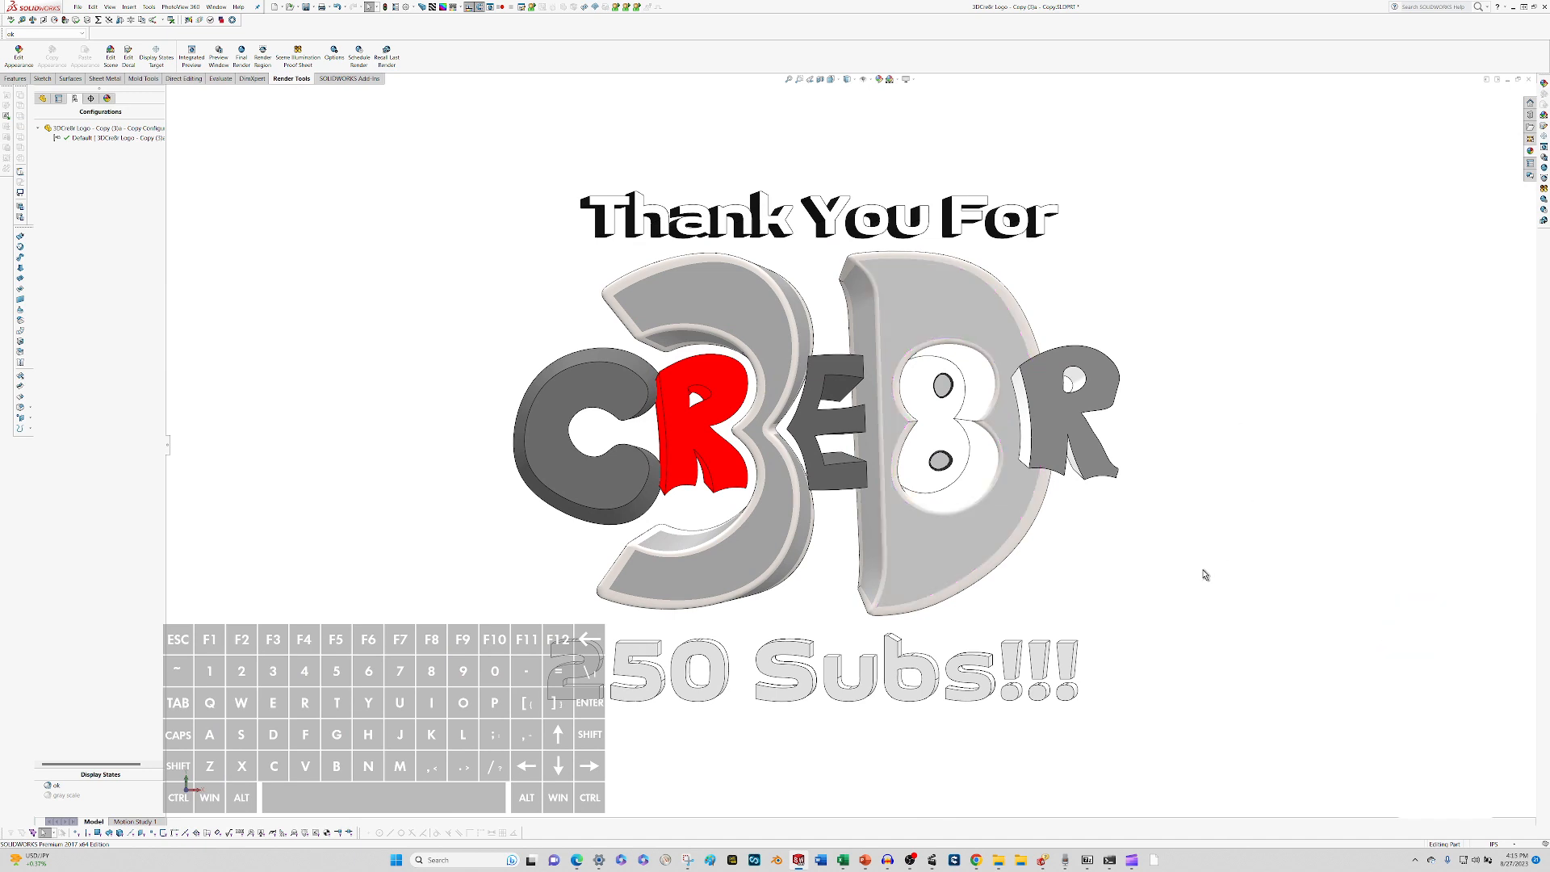
double_click(66, 796)
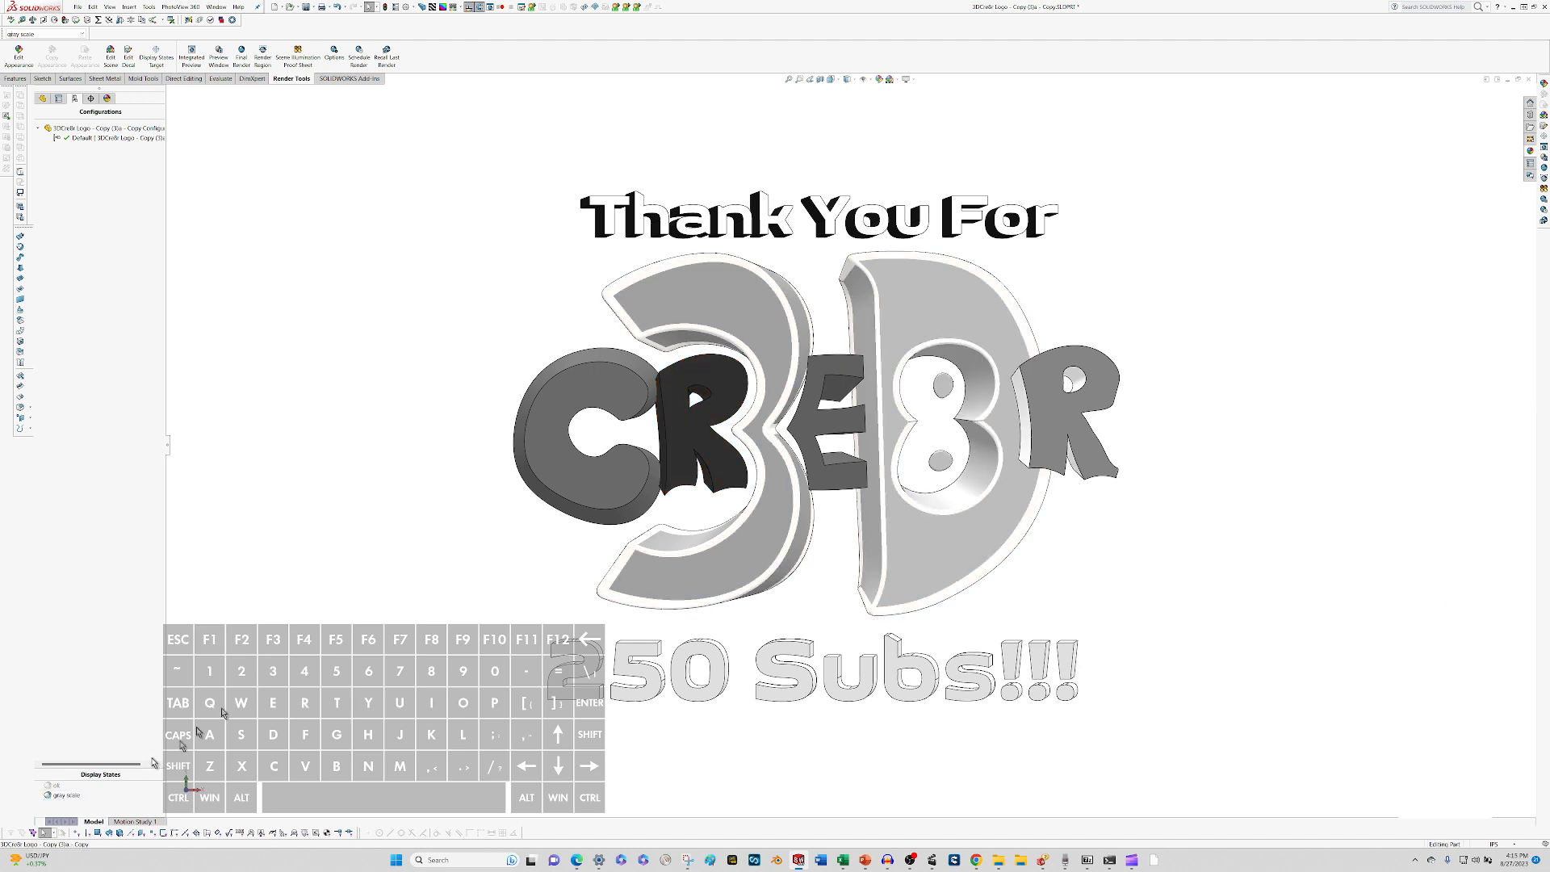
Open the appearance of the Loft1 feature, picked on the lower inner face of the 3, for editing.
scroll(723, 573, "down", 4)
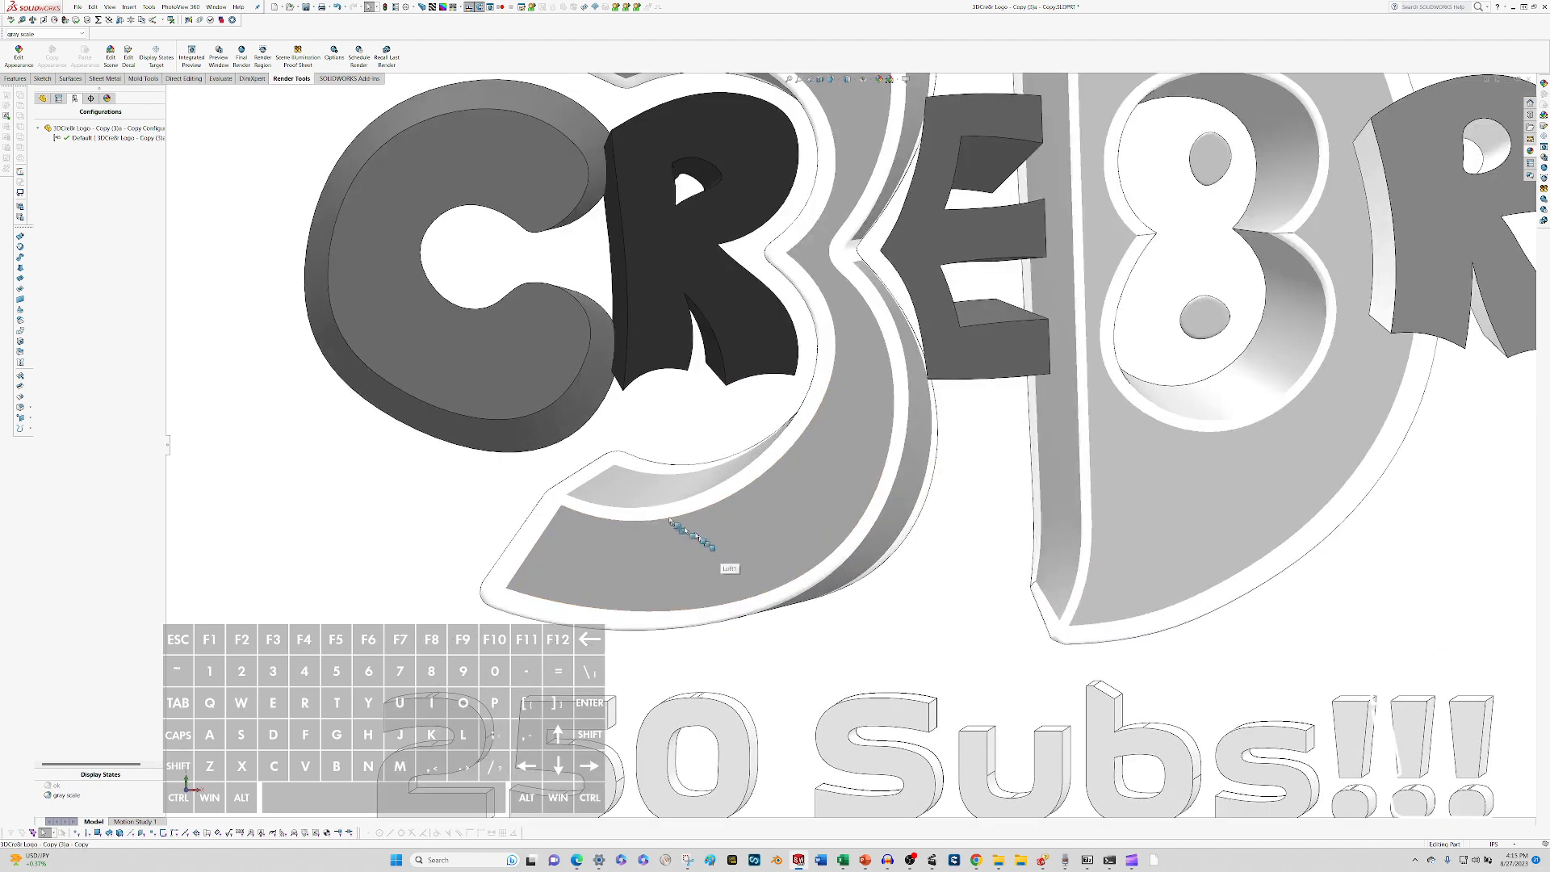
right_click(658, 490)
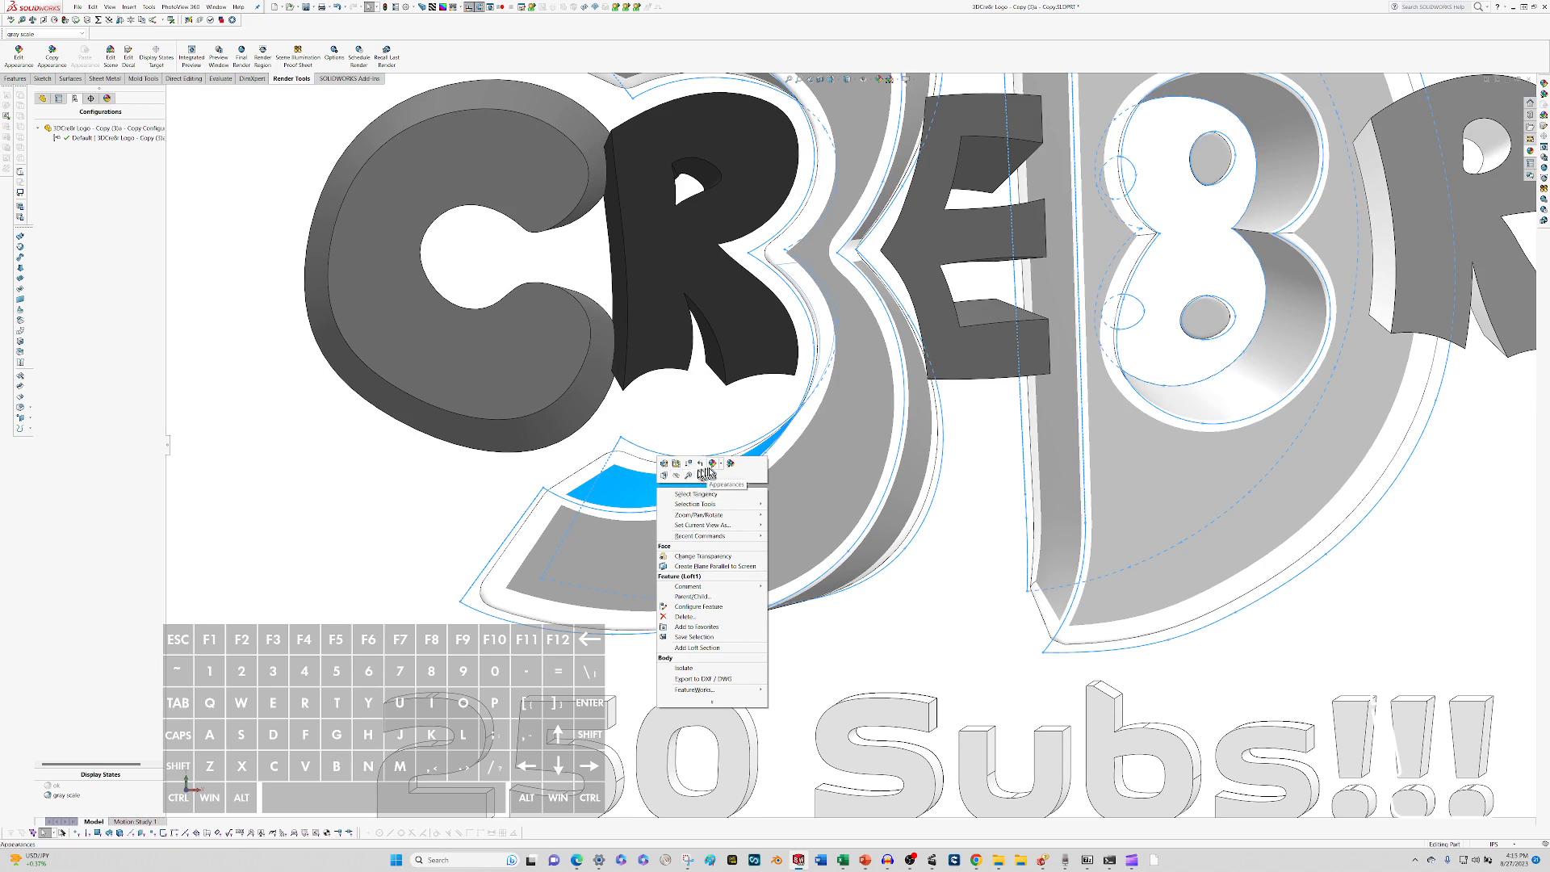
left_click(723, 468)
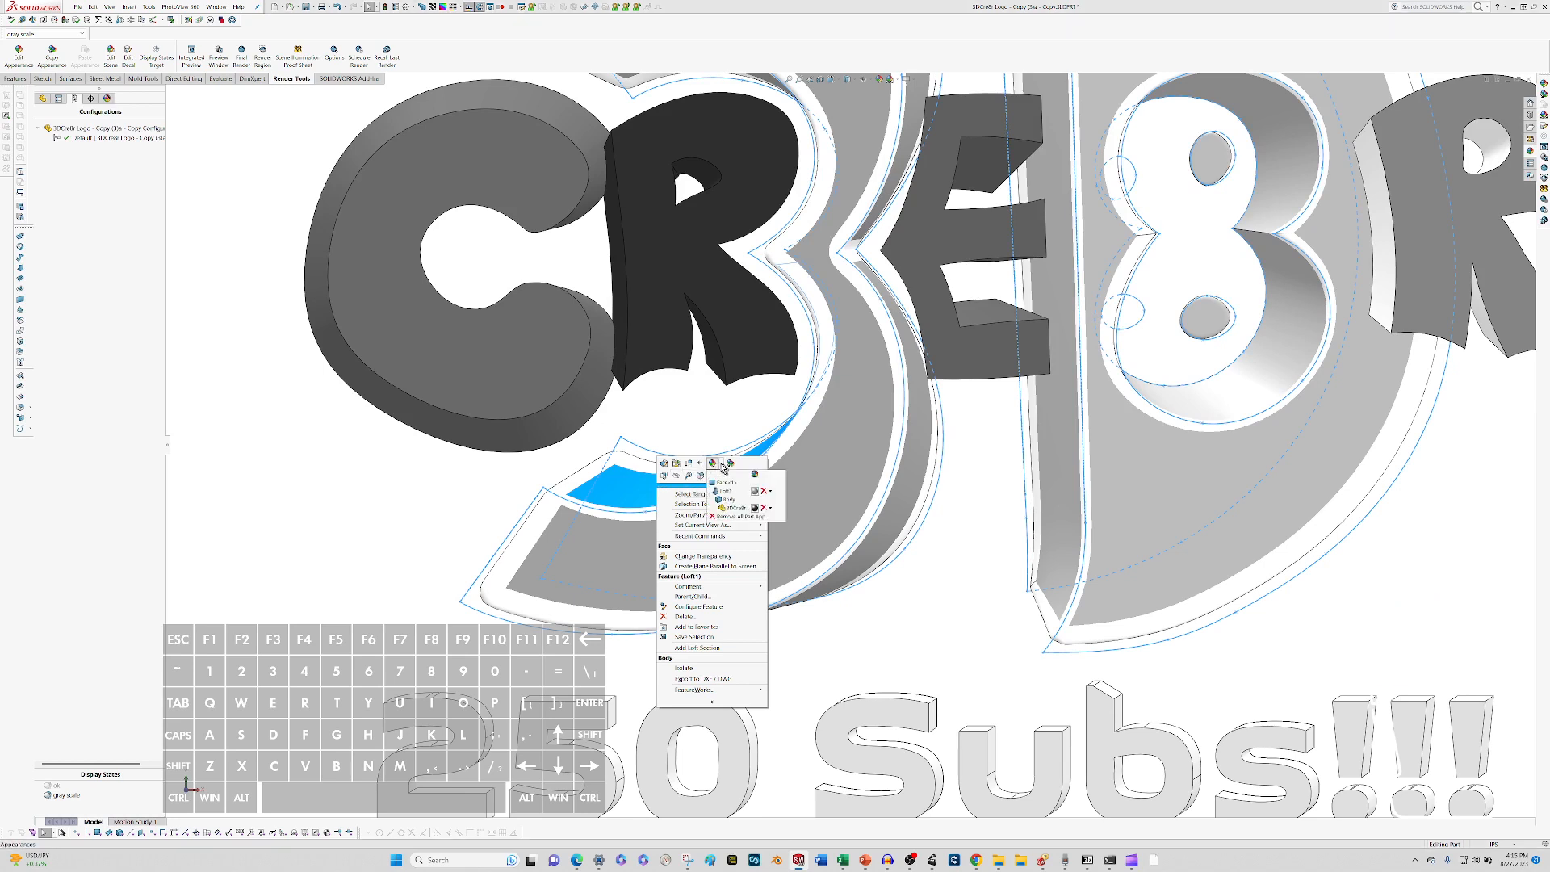
left_click(722, 490)
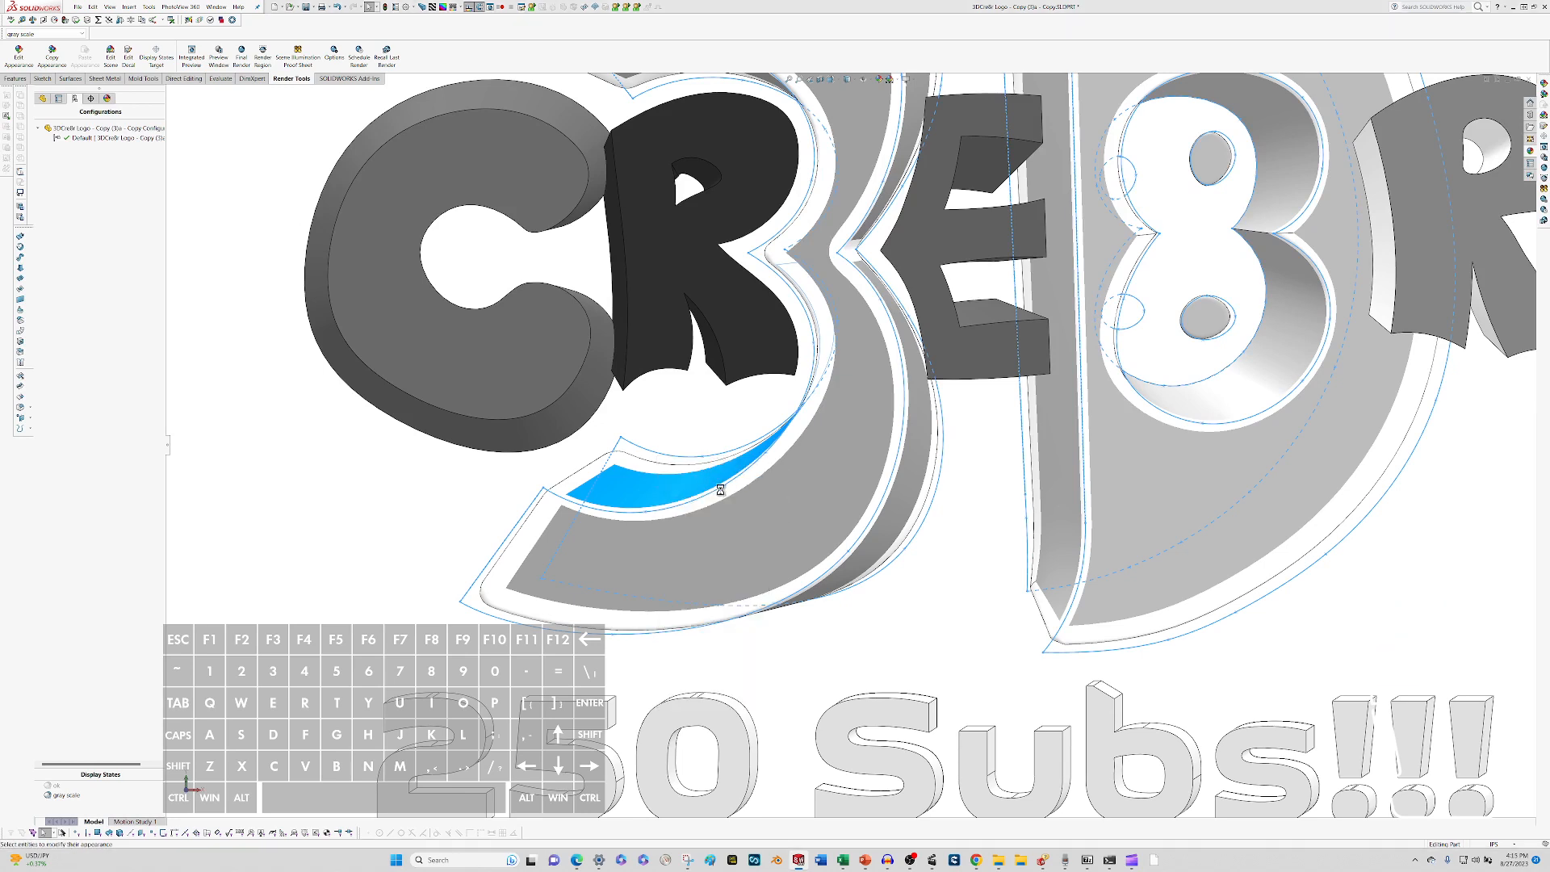